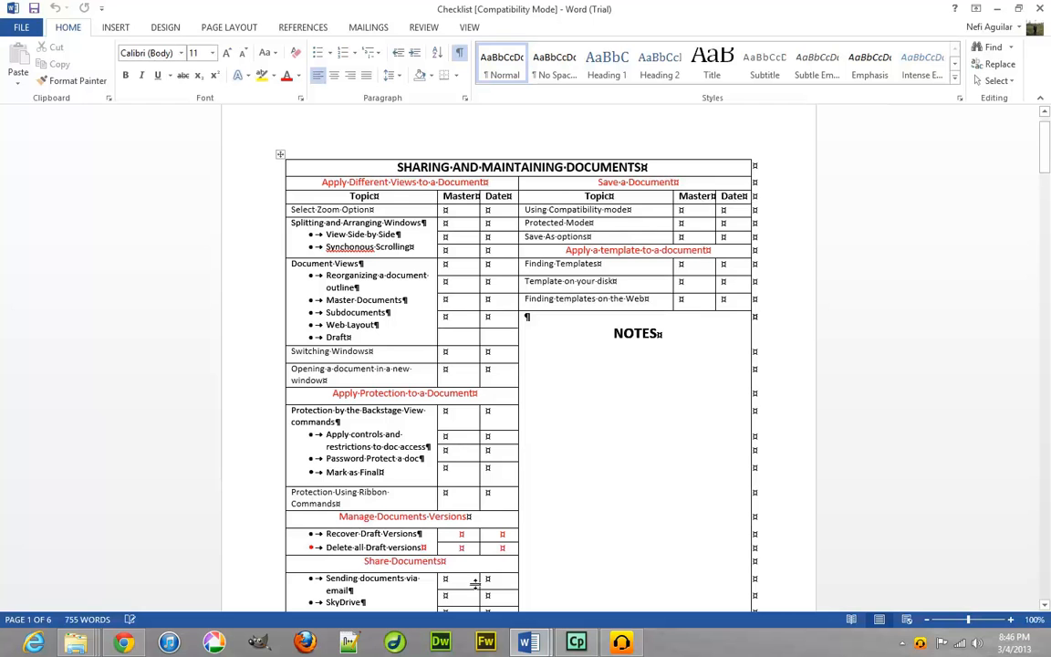
# Scroll through the Checklist, then list the Protect Document choices on its Backstage Info page.
pyautogui.scroll(-1, 508, 471)
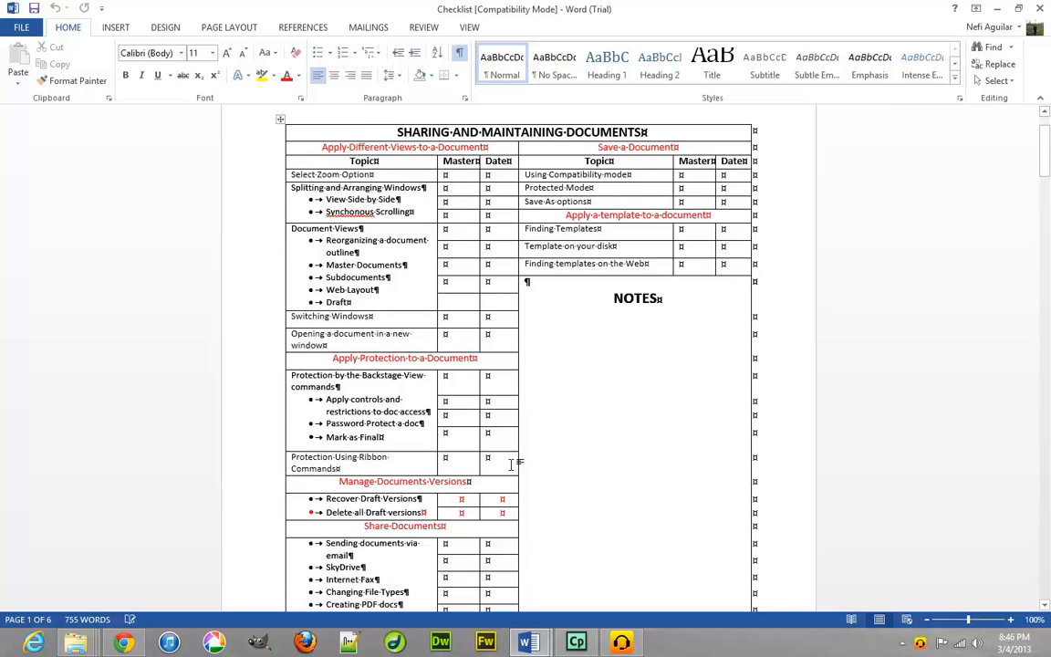
pyautogui.scroll(-2, 516, 458)
pyautogui.scroll(-1, 516, 459)
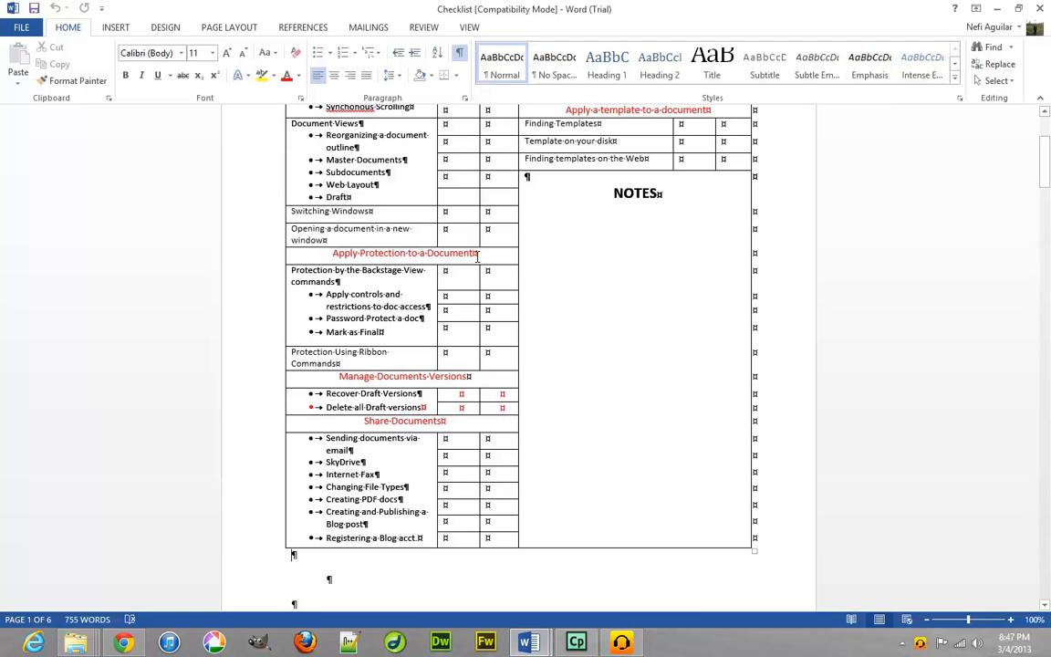
pyautogui.click(15, 33)
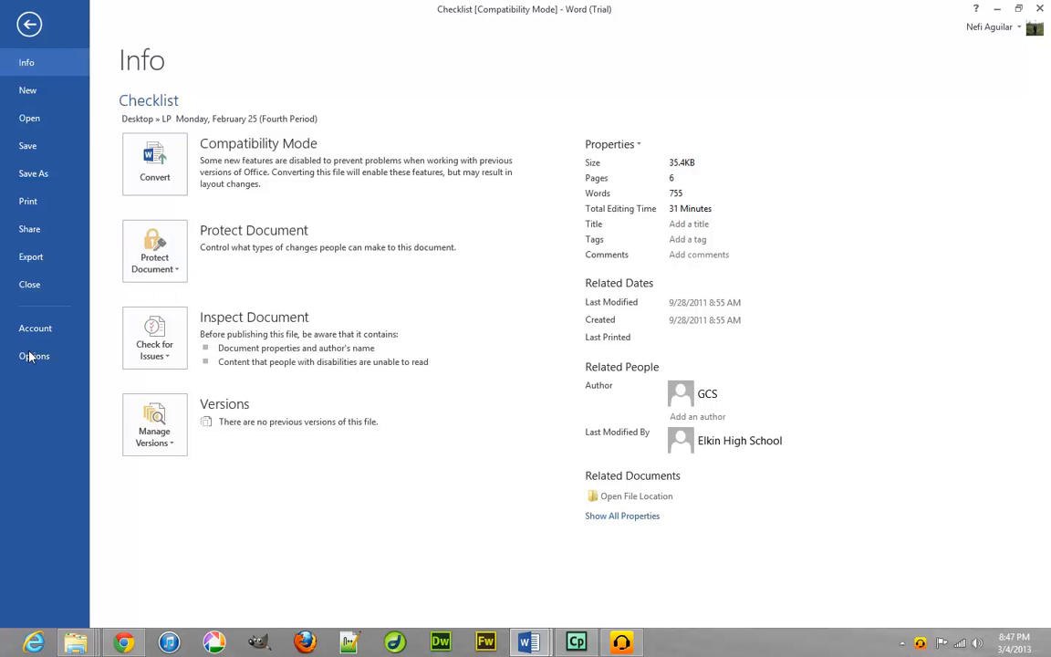
pyautogui.click(181, 274)
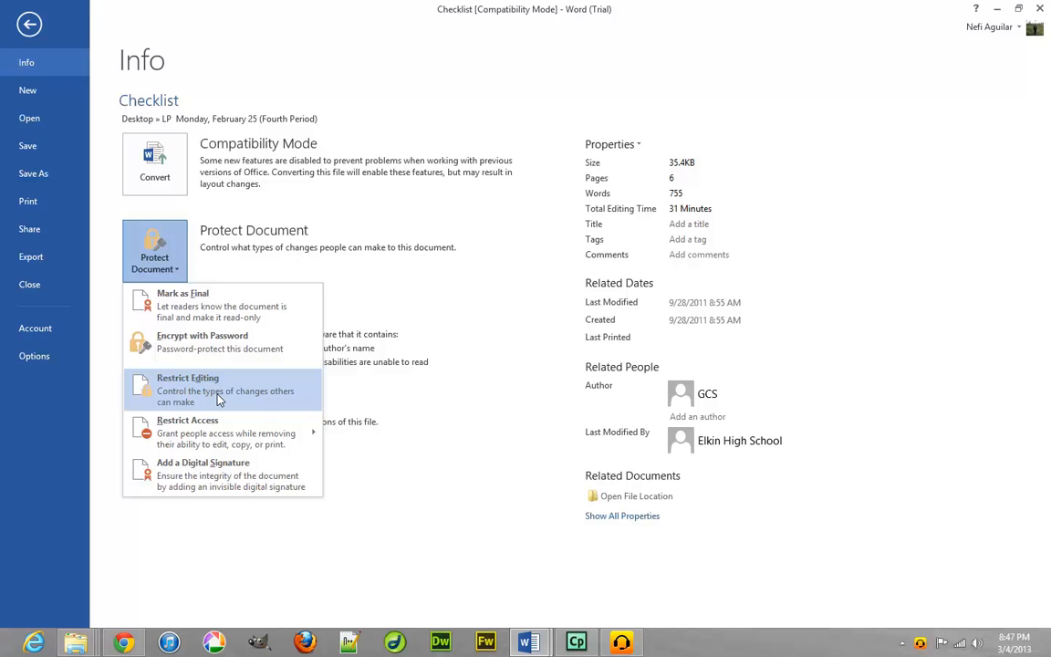
# Restrict editing: limit formatting to chosen styles and allow only No changes (Read only).
pyautogui.press('Escape')
pyautogui.press('Escape')
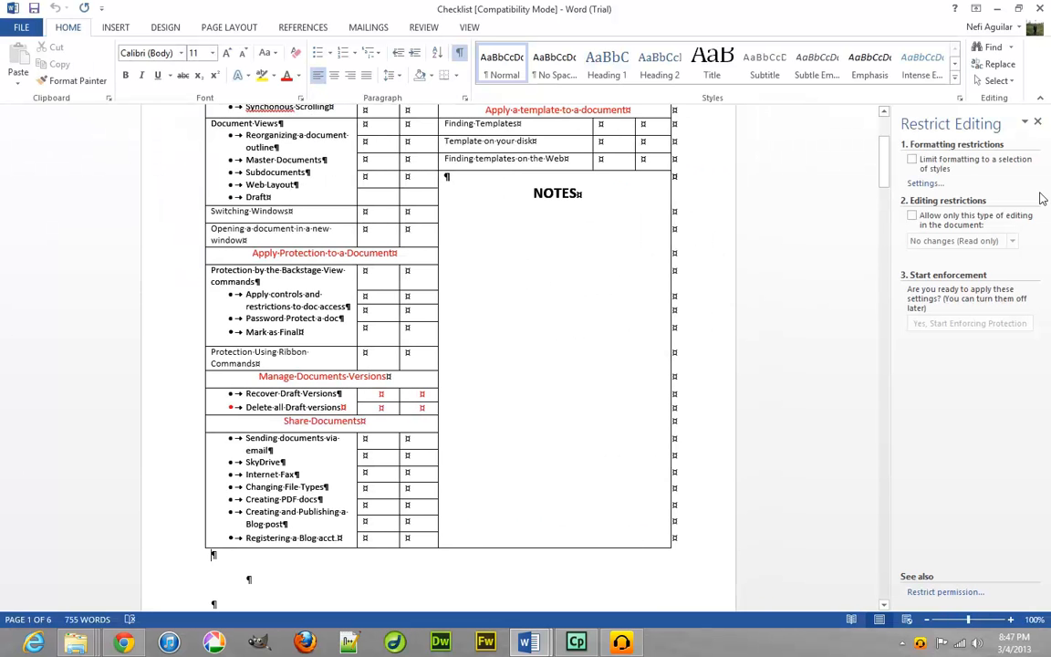
pyautogui.click(912, 160)
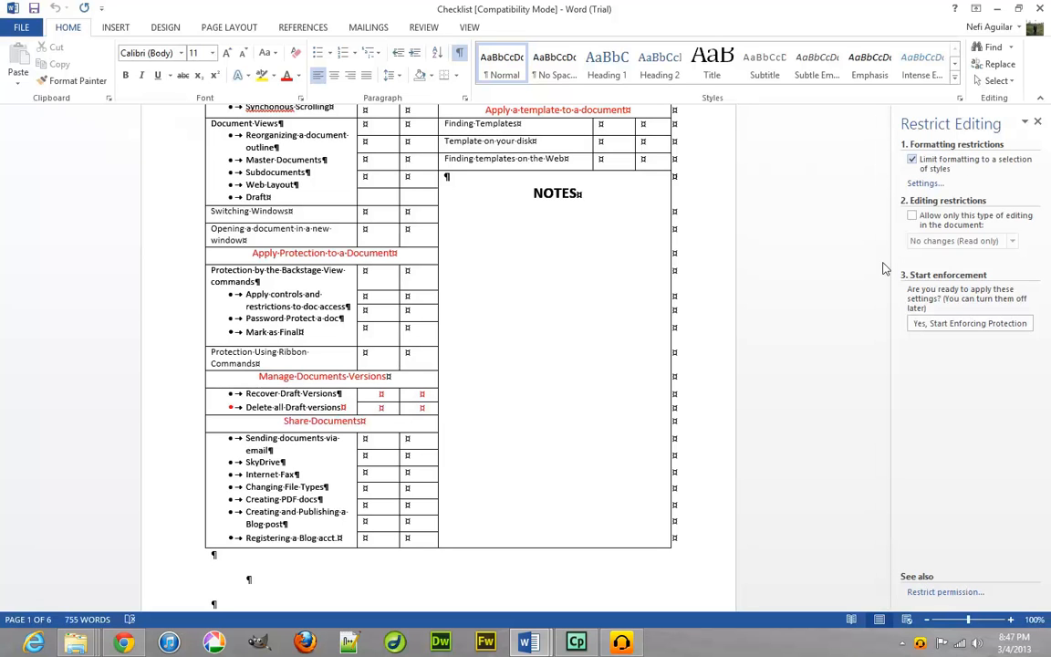
pyautogui.click(913, 217)
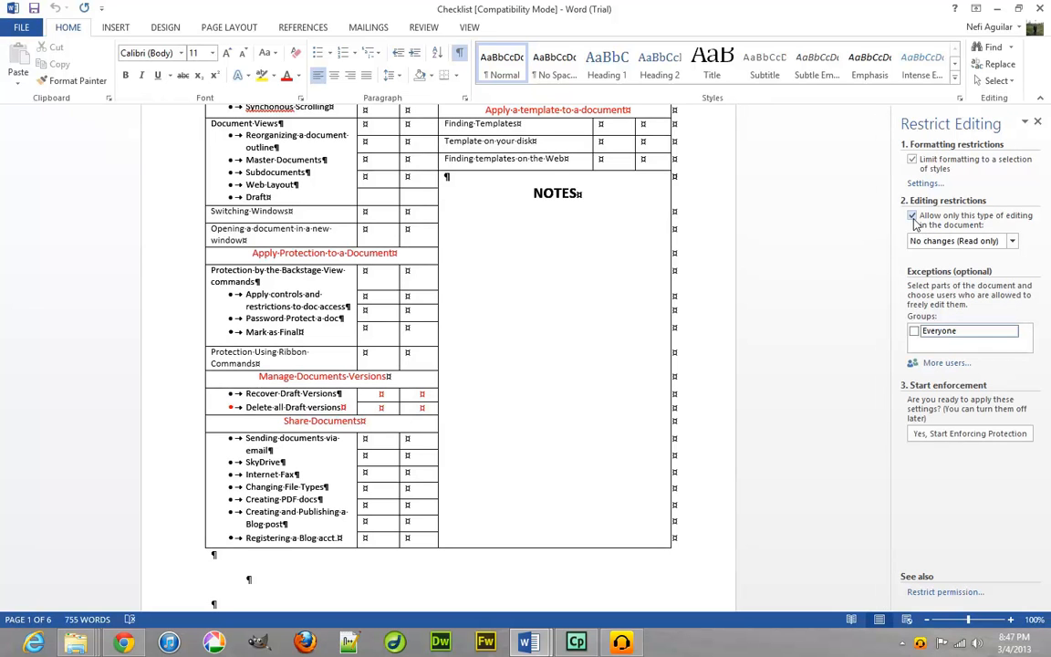
pyautogui.click(1013, 243)
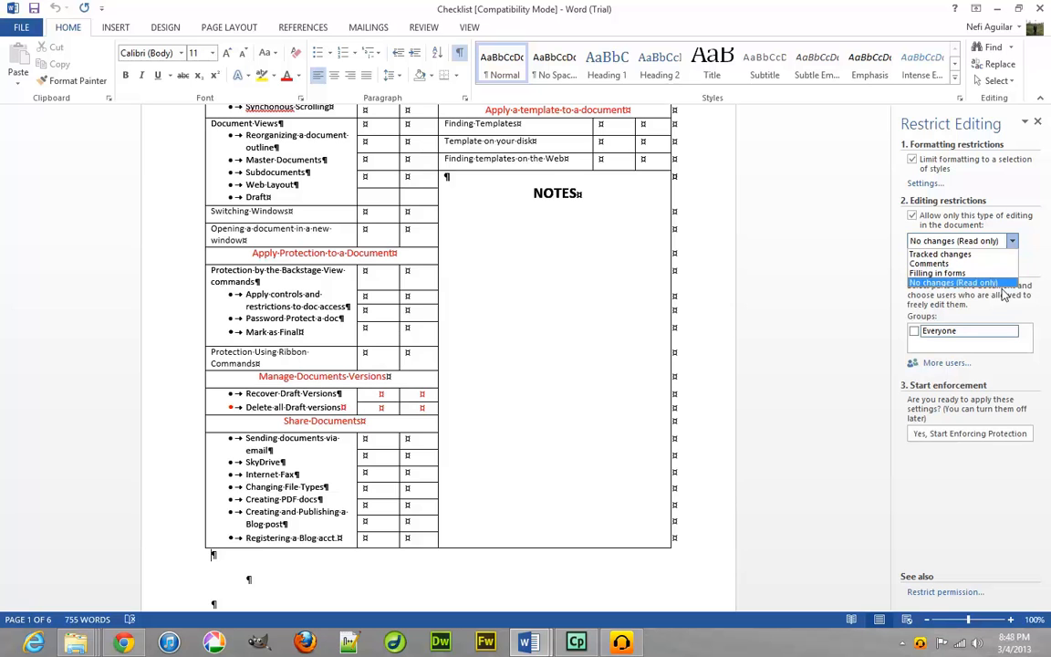
pyautogui.click(988, 287)
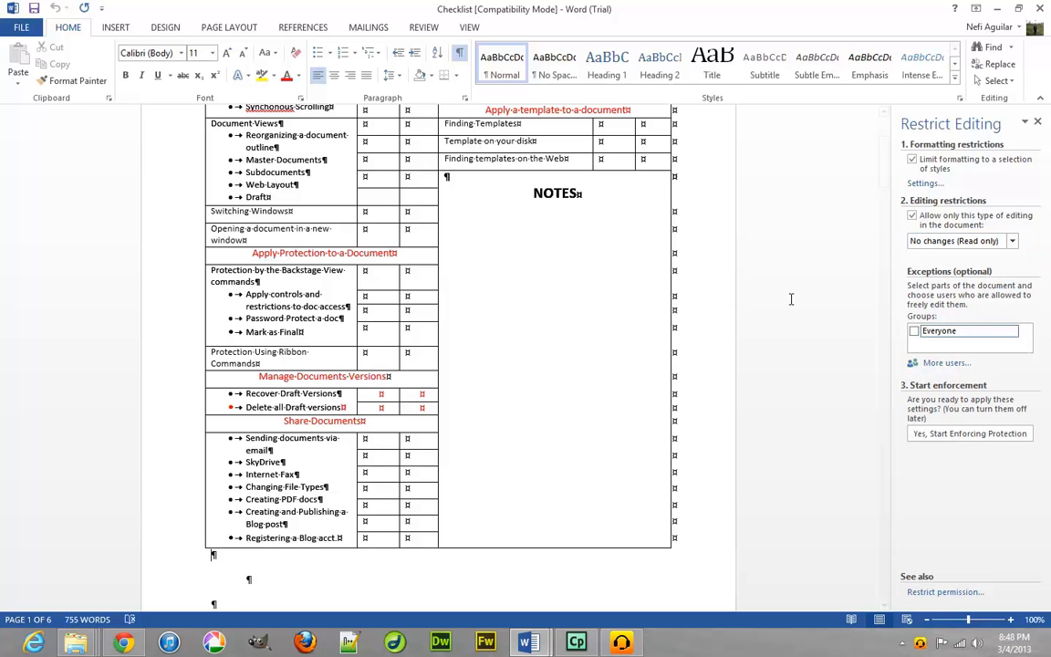
pyautogui.click(933, 362)
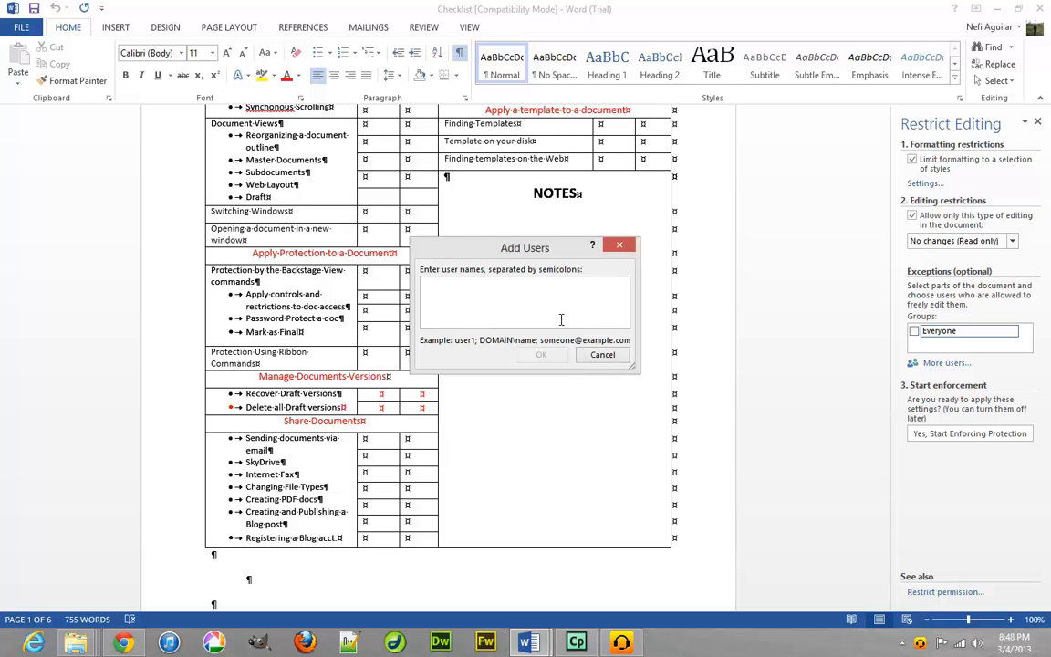
# Enter the user's e-mail address in Add Users and confirm it as an exception.
pyautogui.write('Nefi')
pyautogui.press('BackSpace')
pyautogui.press('BackSpace')
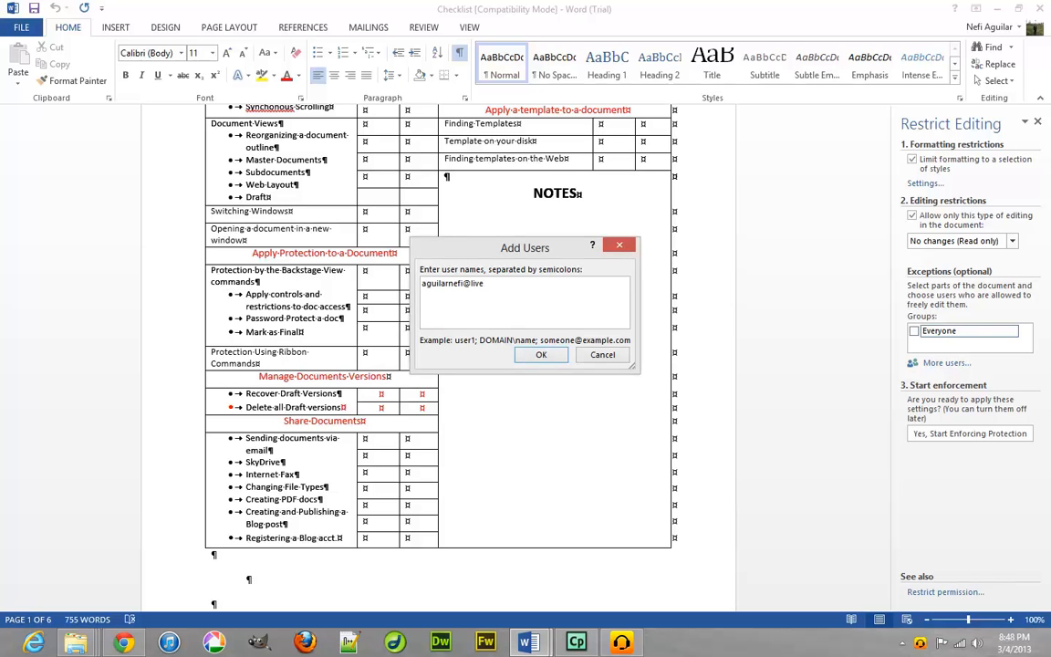
pyautogui.click(543, 355)
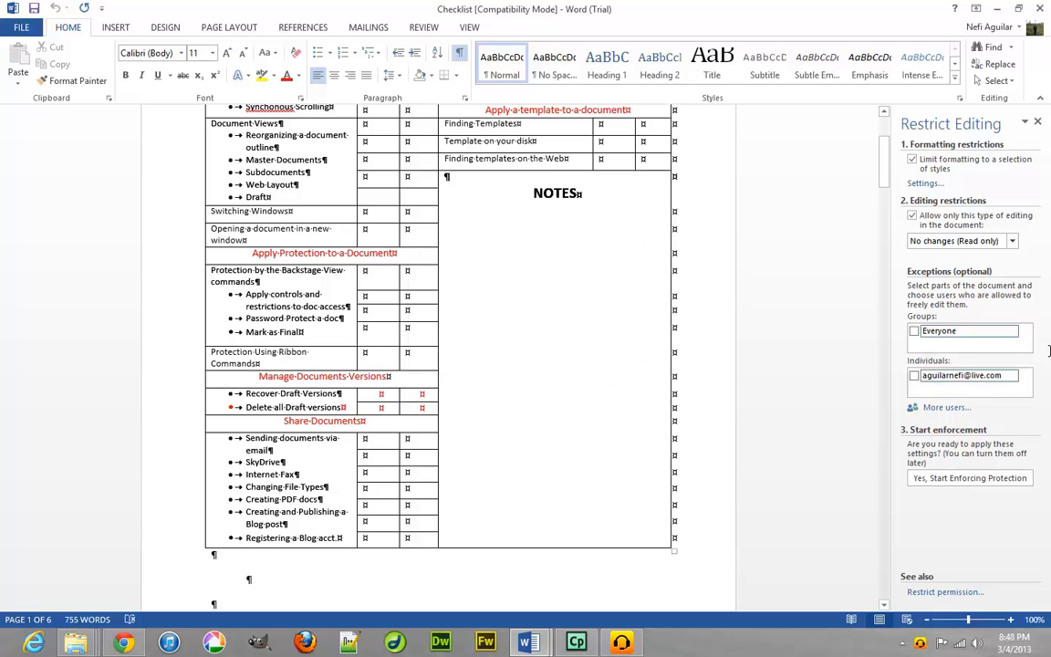
# Leave the added user's exception checkbox unchecked and dismiss a second Add Users window unchanged.
pyautogui.click(914, 376)
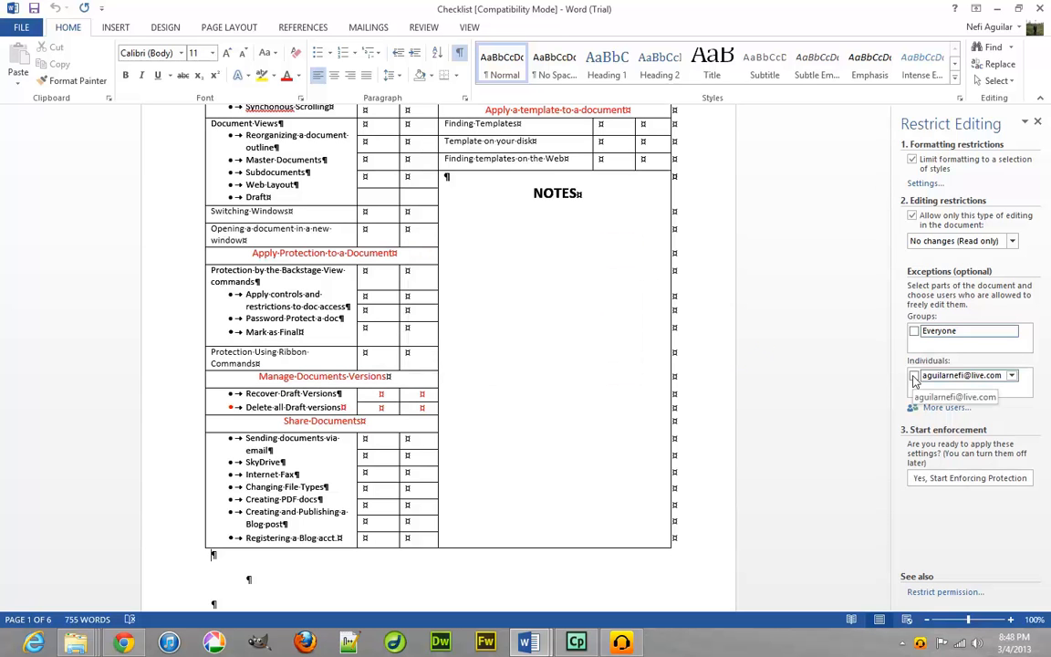
pyautogui.click(914, 376)
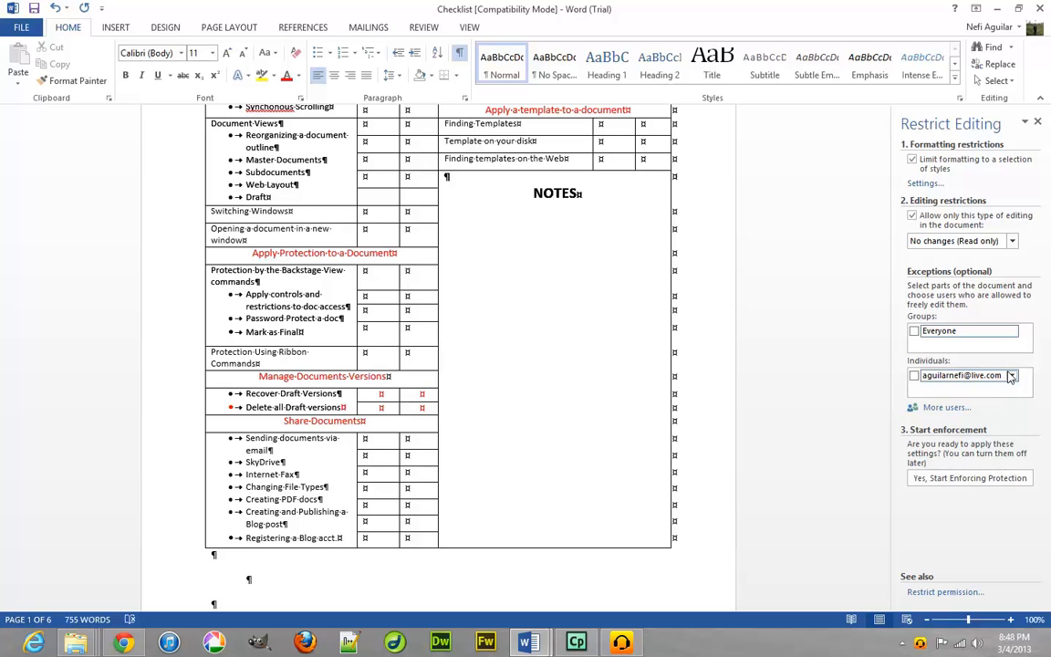
pyautogui.click(1010, 376)
pyautogui.click(913, 376)
pyautogui.click(931, 411)
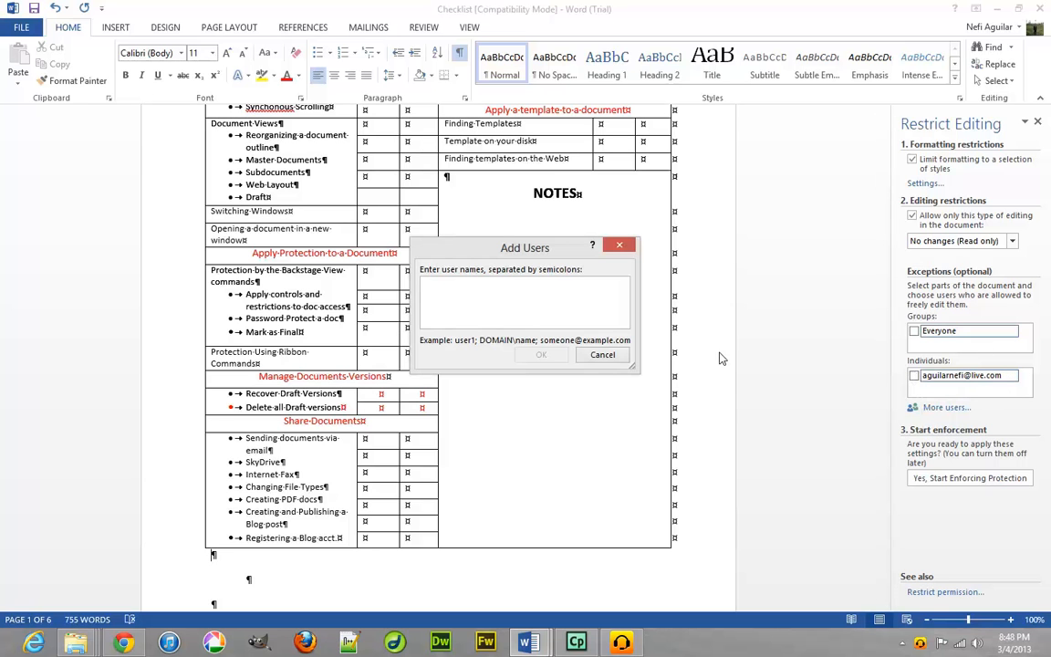
pyautogui.click(628, 245)
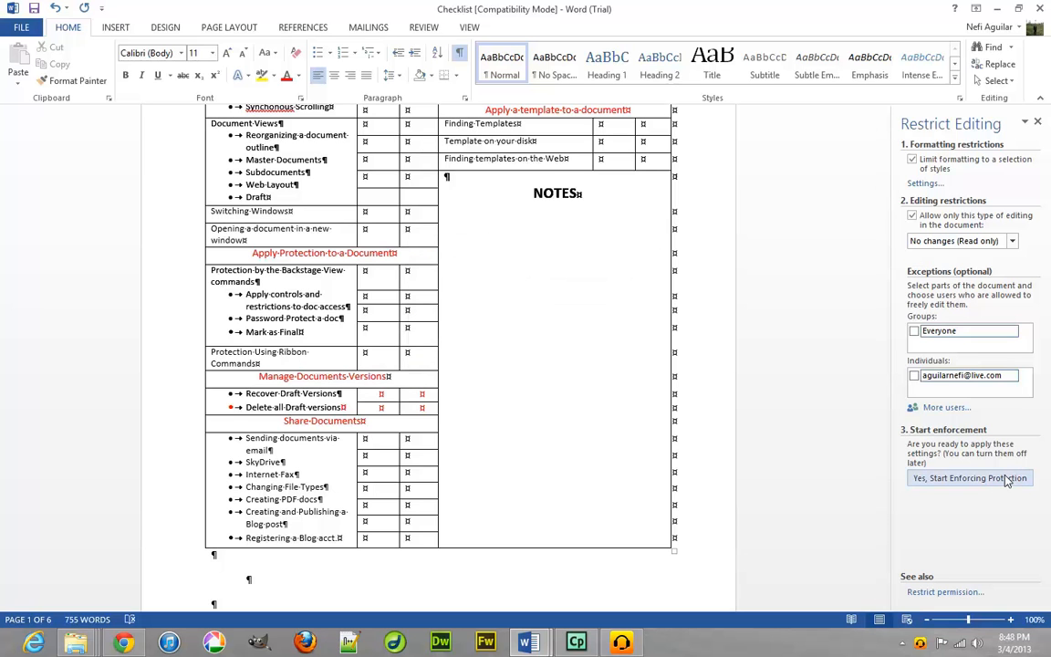
# Enforce the read-only protection without setting a password.
pyautogui.click(1004, 480)
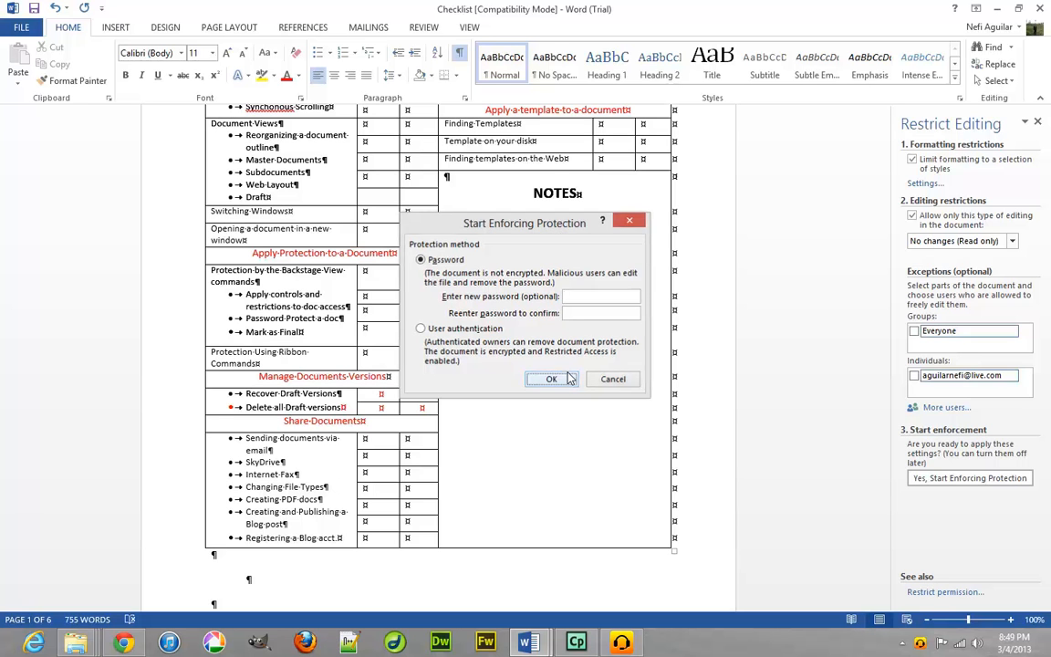
pyautogui.click(550, 379)
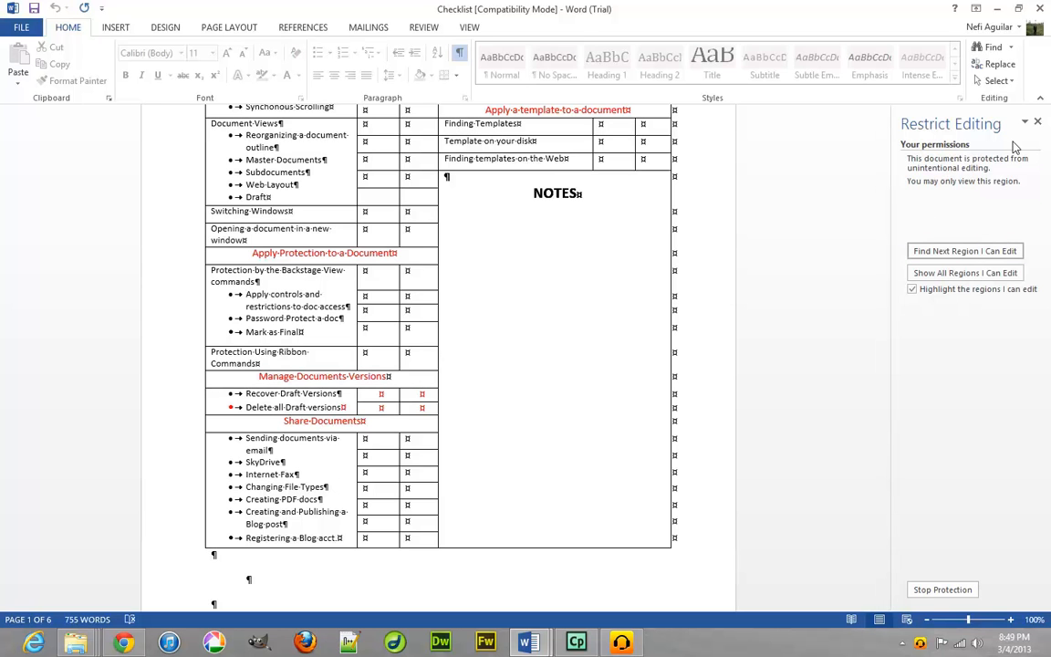
# Confirm the locked document rejects a Backspace edit, then stop the protection.
pyautogui.scroll(4, 630, 306)
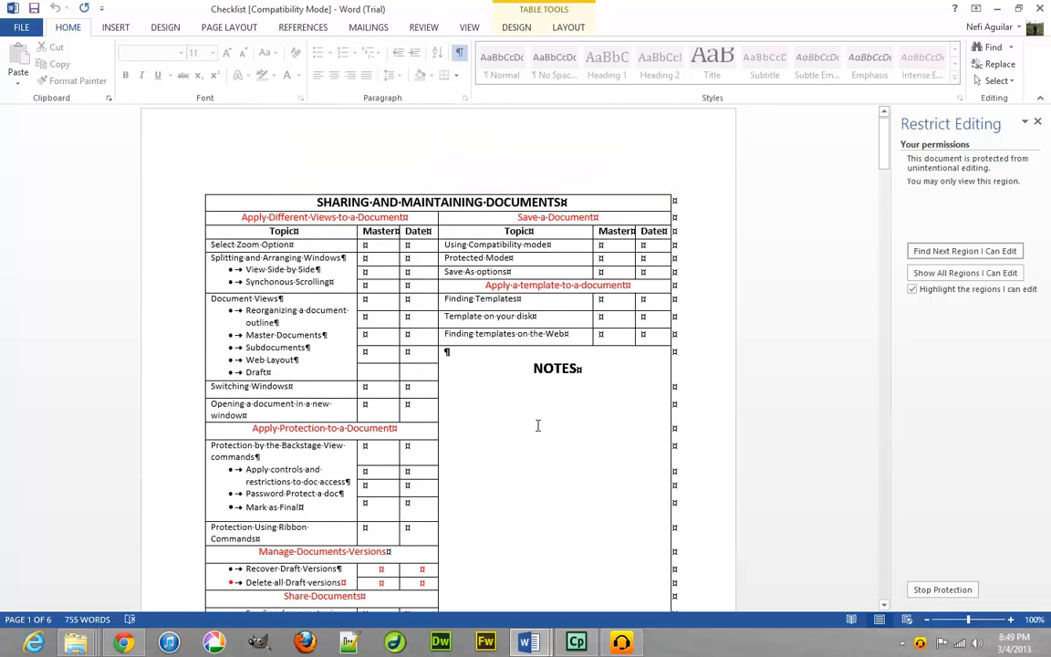
pyautogui.press('BackSpace')
pyautogui.click(960, 597)
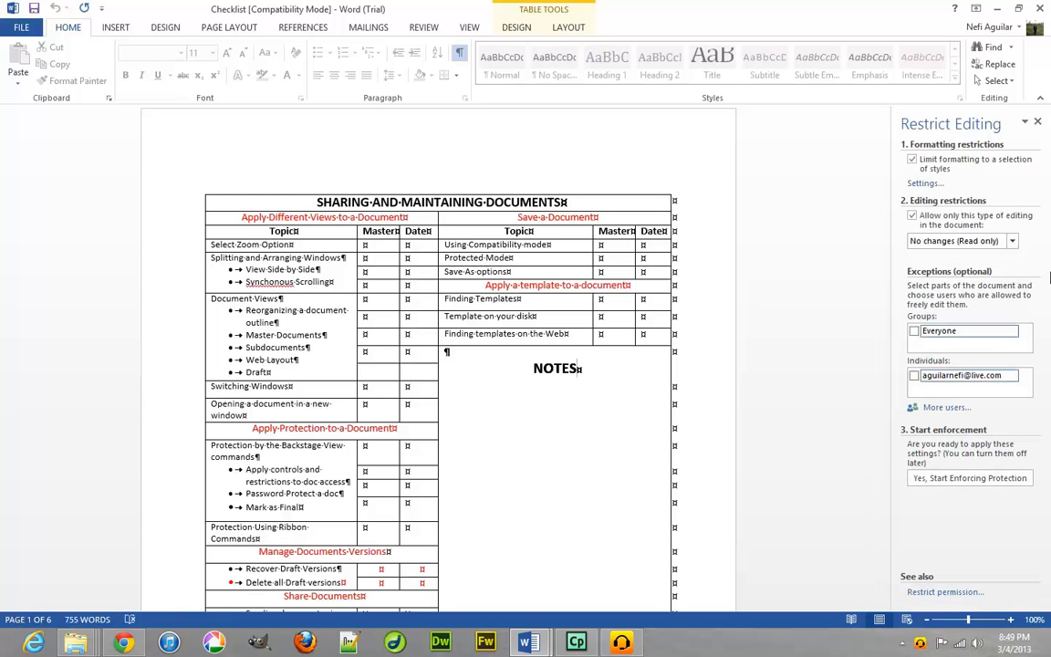
# Browse the VIEW, REVIEW and REFERENCES tabs, then select the word NOTES under Review.
pyautogui.click(448, 33)
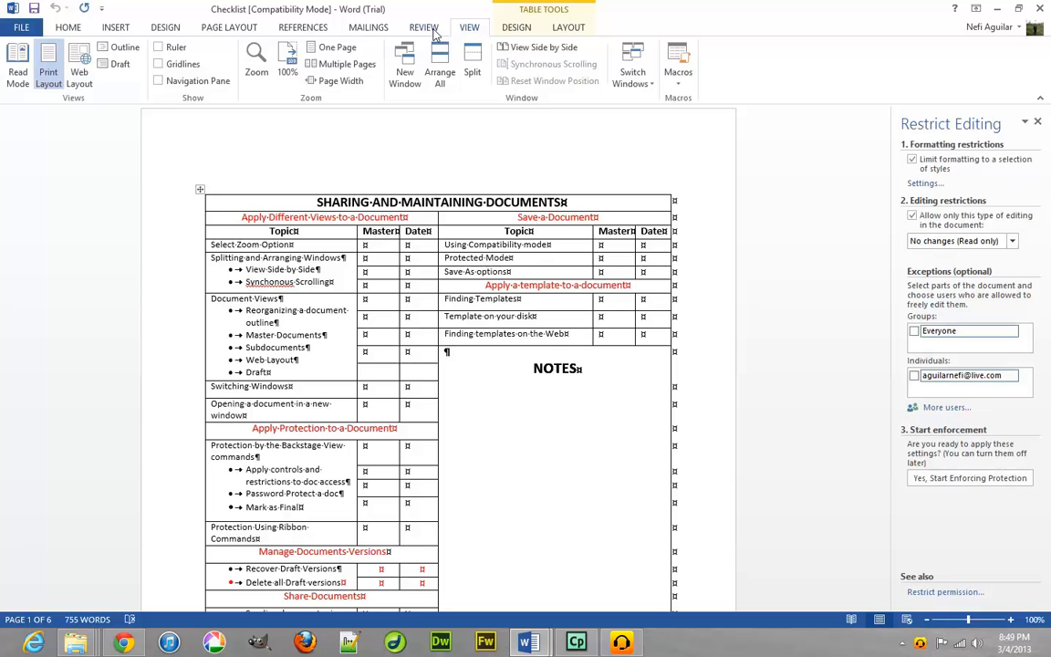
pyautogui.click(435, 31)
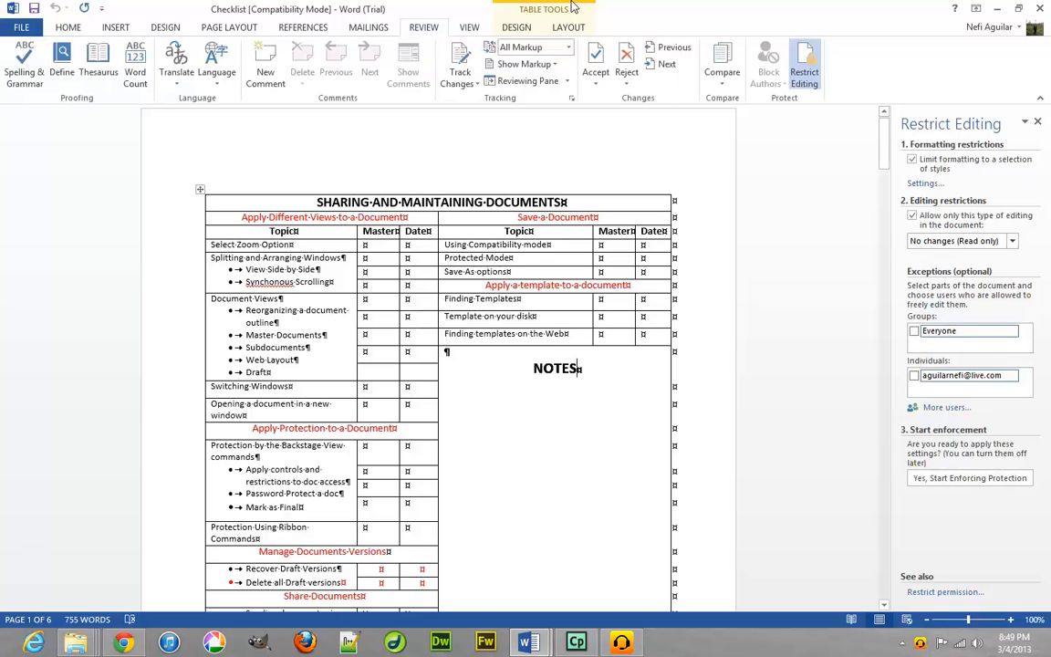
pyautogui.click(278, 29)
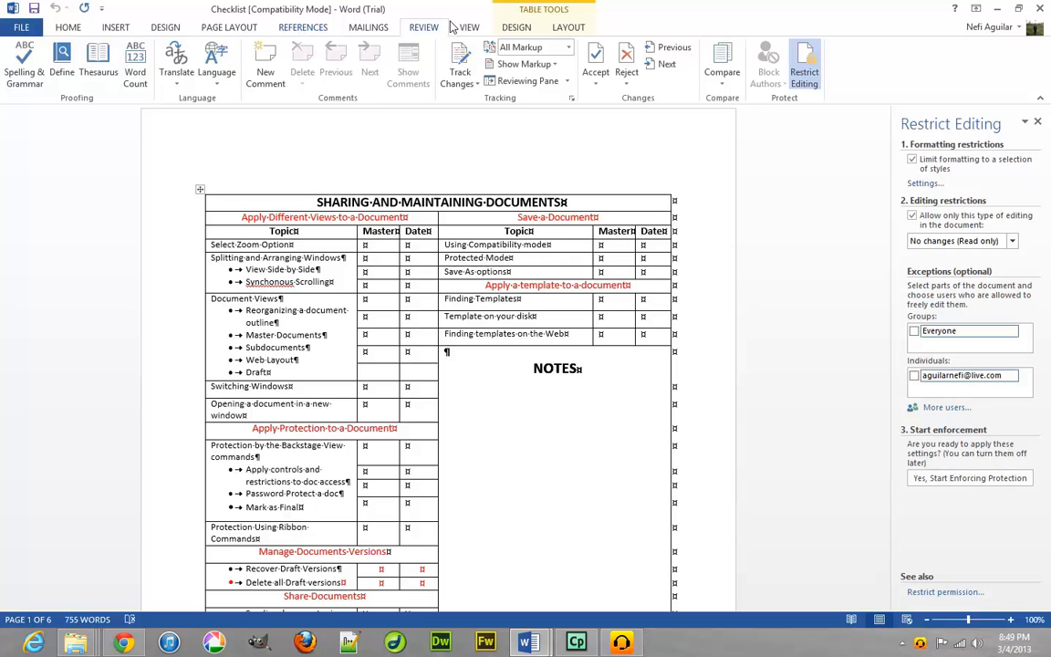
pyautogui.click(425, 28)
pyautogui.moveTo(596, 373); pyautogui.dragTo(524, 376)
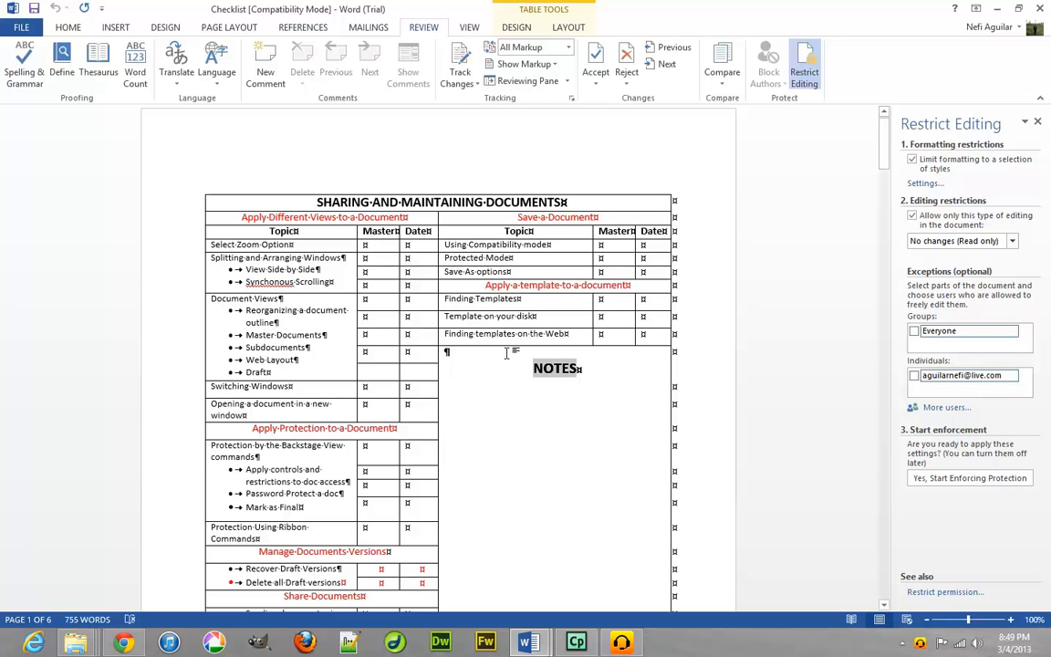
# Attach a new comment reading 'Microsoft Word Review' to the selected NOTES heading.
pyautogui.click(276, 85)
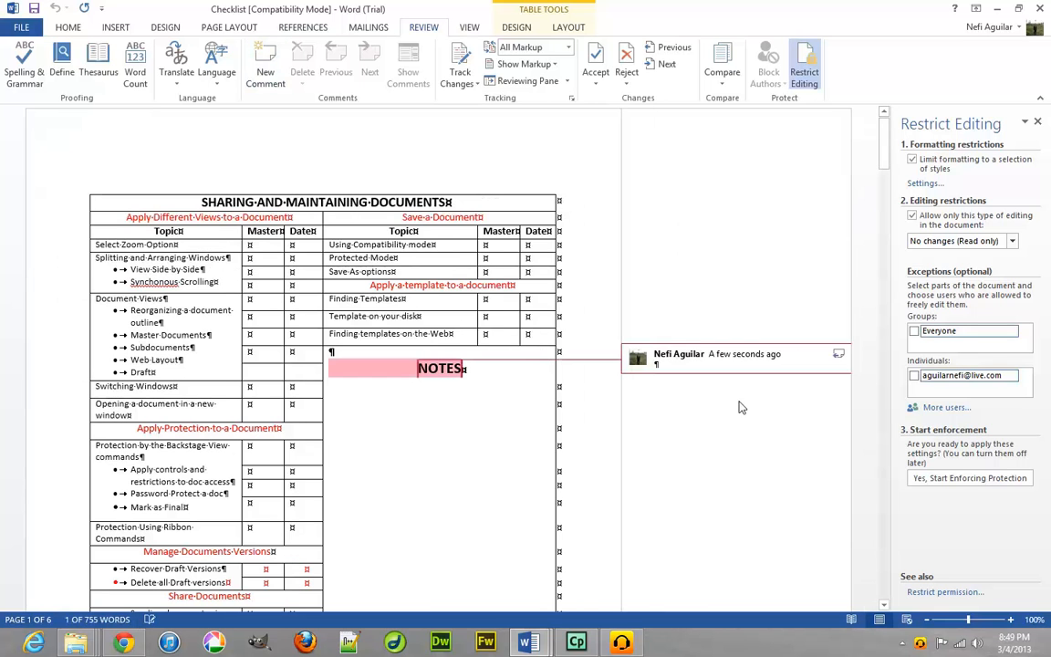
pyautogui.click(692, 365)
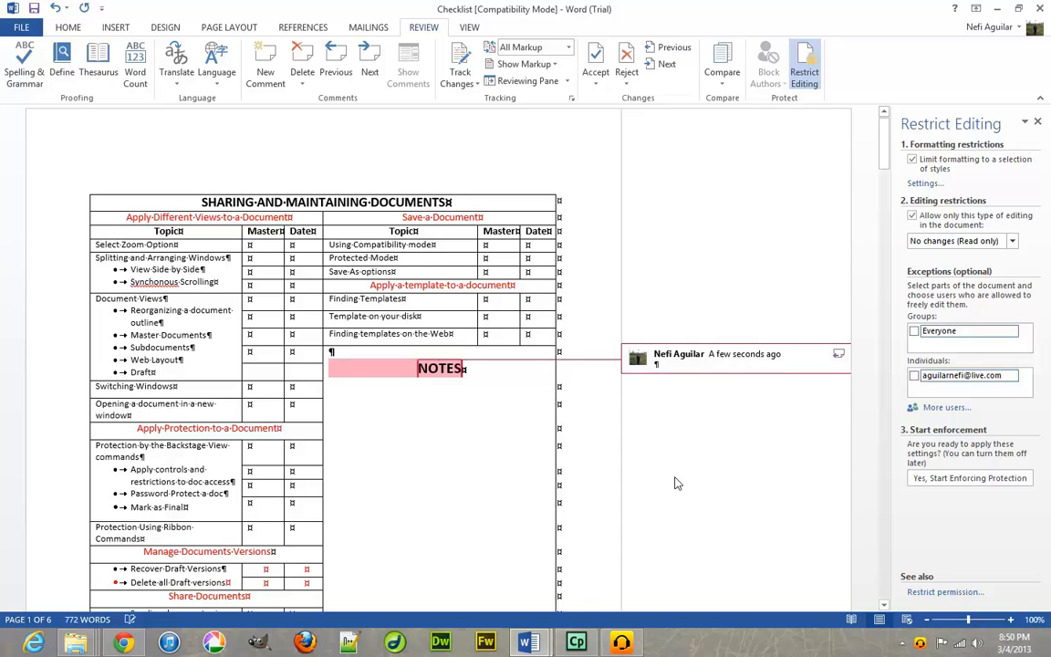
pyautogui.write('Microsoft')
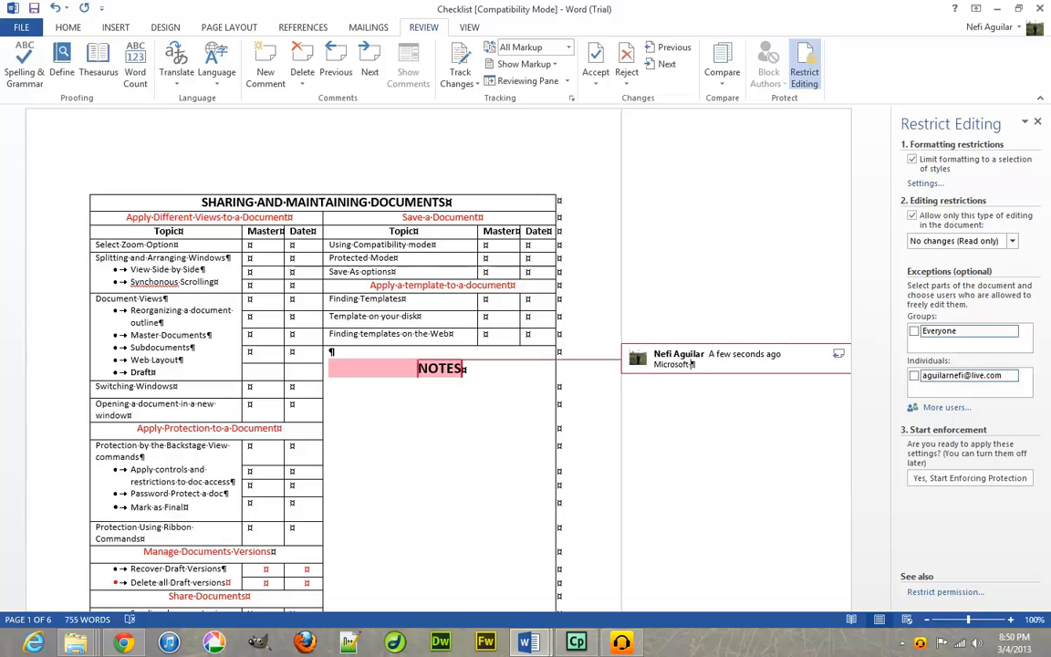
pyautogui.write('WOrd')
pyautogui.press('BackSpace')
pyautogui.press('BackSpace')
pyautogui.press('BackSpace')
pyautogui.write('ordd')
pyautogui.press('BackSpace')
pyautogui.write('Review')
pyautogui.click(858, 345)
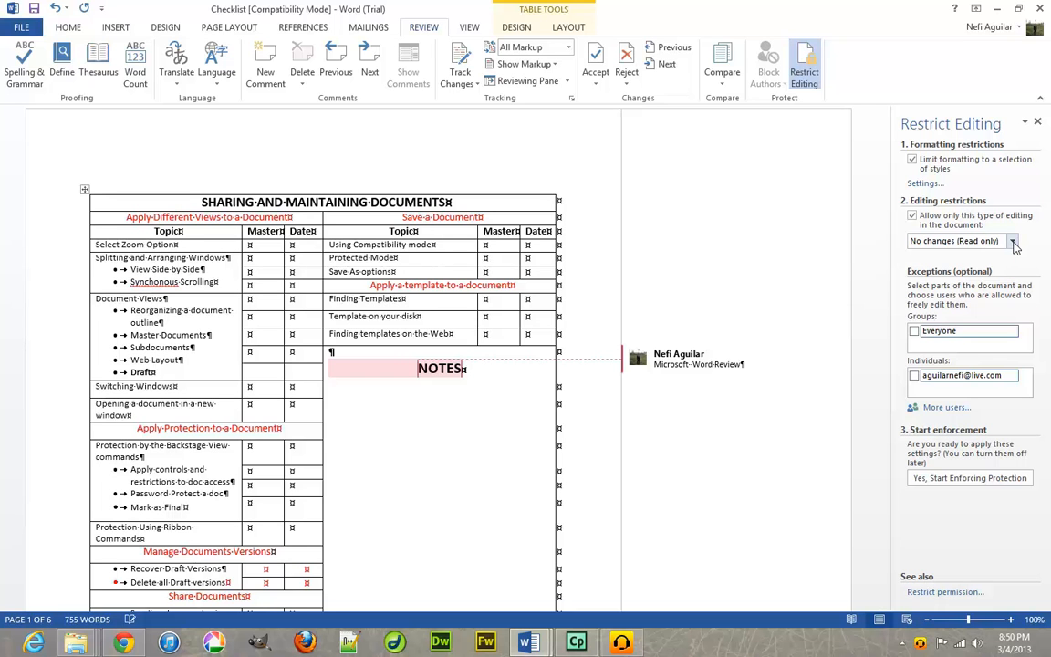
# Change the editing restriction to Comments only and enforce it without a password.
pyautogui.click(1014, 242)
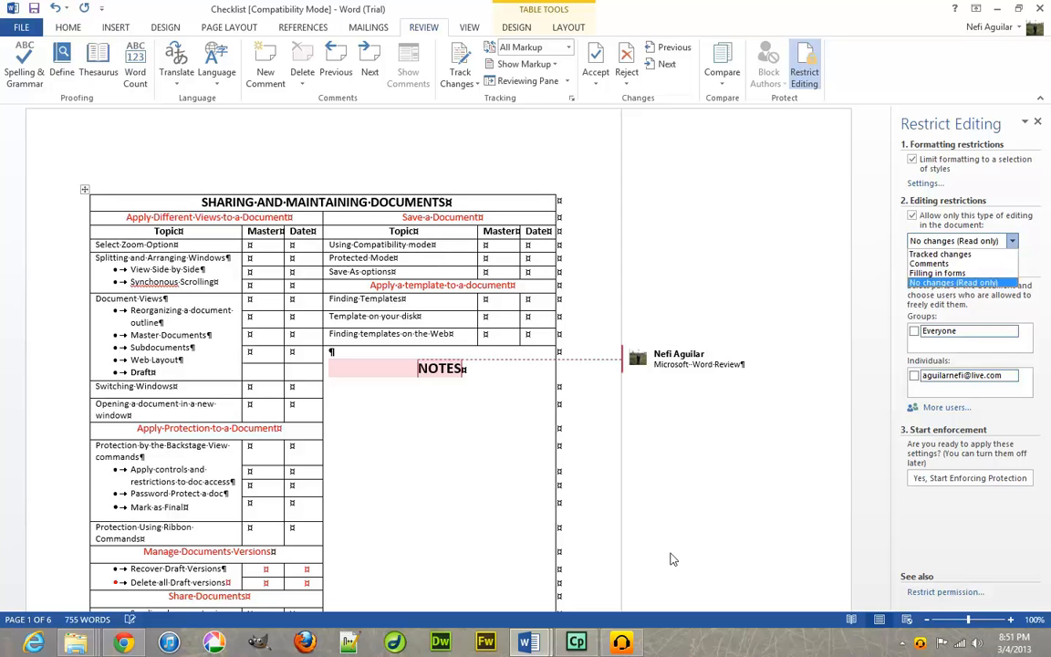
pyautogui.click(939, 266)
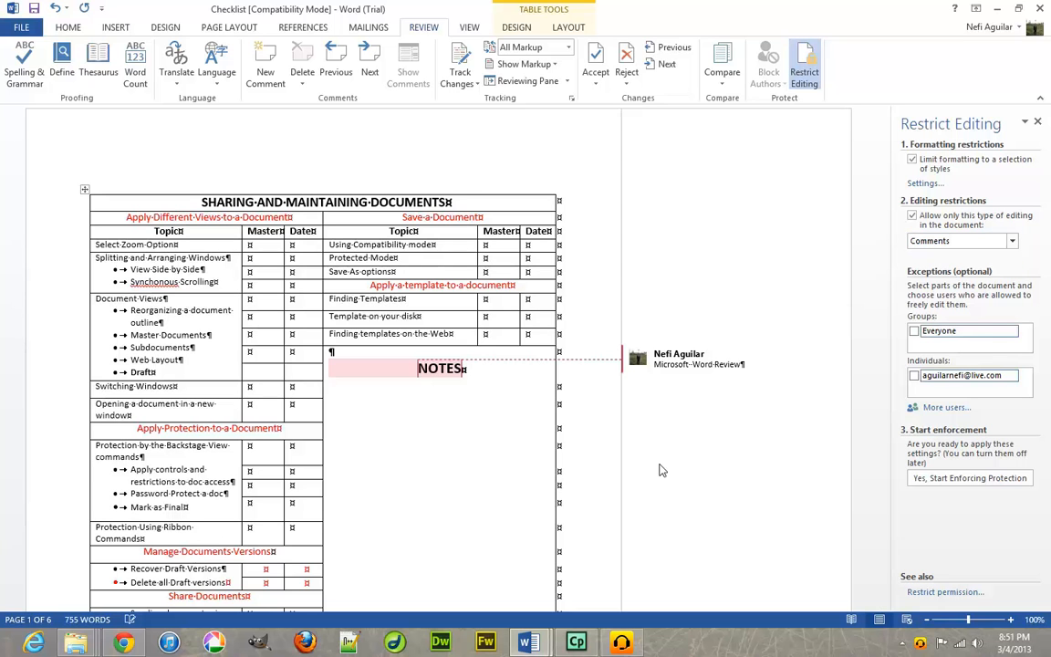
pyautogui.click(964, 478)
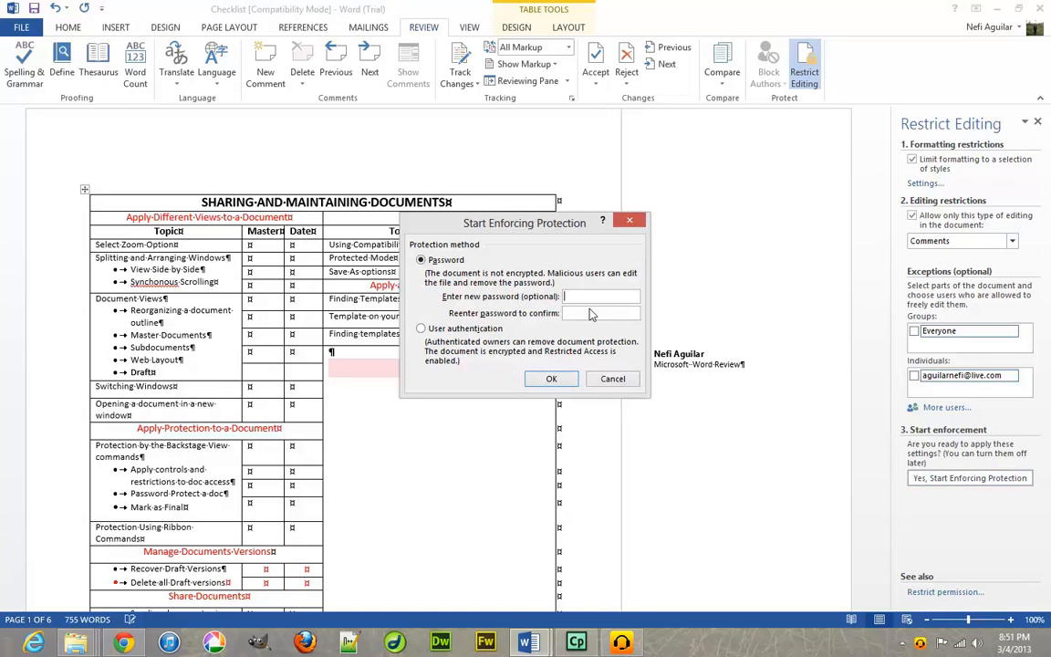
pyautogui.click(553, 379)
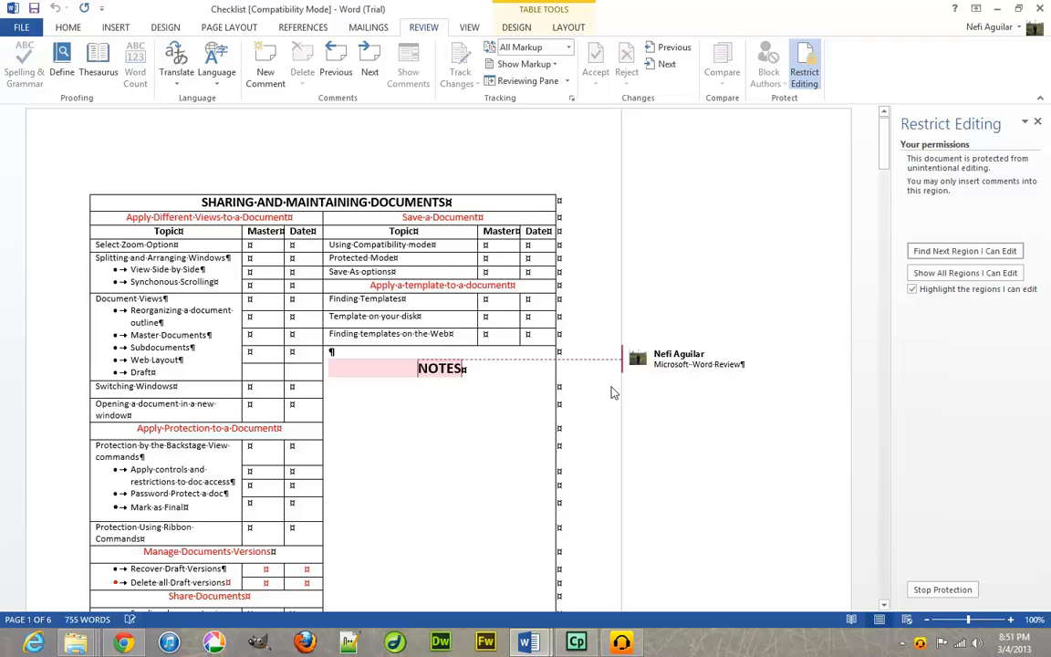
# Try deleting text near the NOTES heading to confirm the table stays locked.
pyautogui.click(463, 374)
pyautogui.click(499, 388)
pyautogui.press('BackSpace')
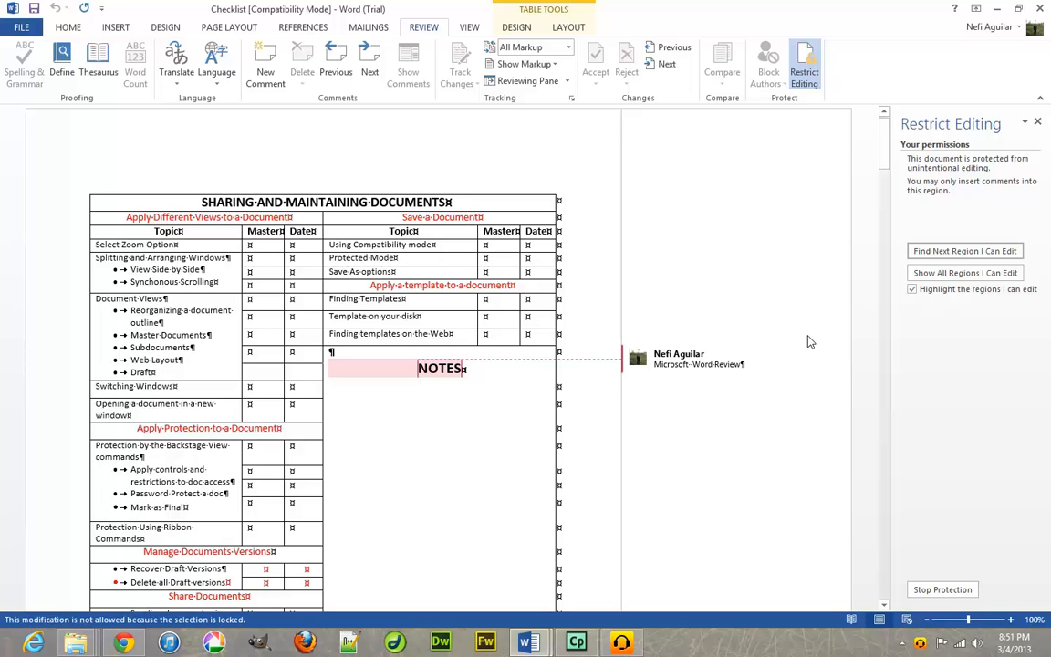
# Trim the NOTES comment from 'Microsoft Word Review' to 'Microsoft Word Re'.
pyautogui.click(687, 365)
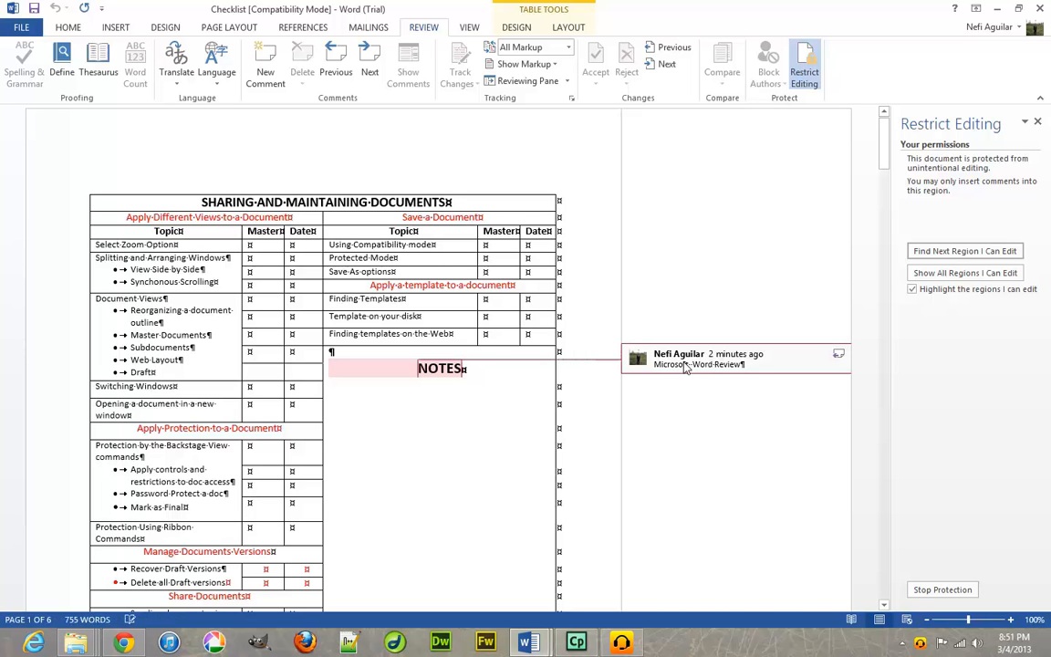
pyautogui.click(745, 367)
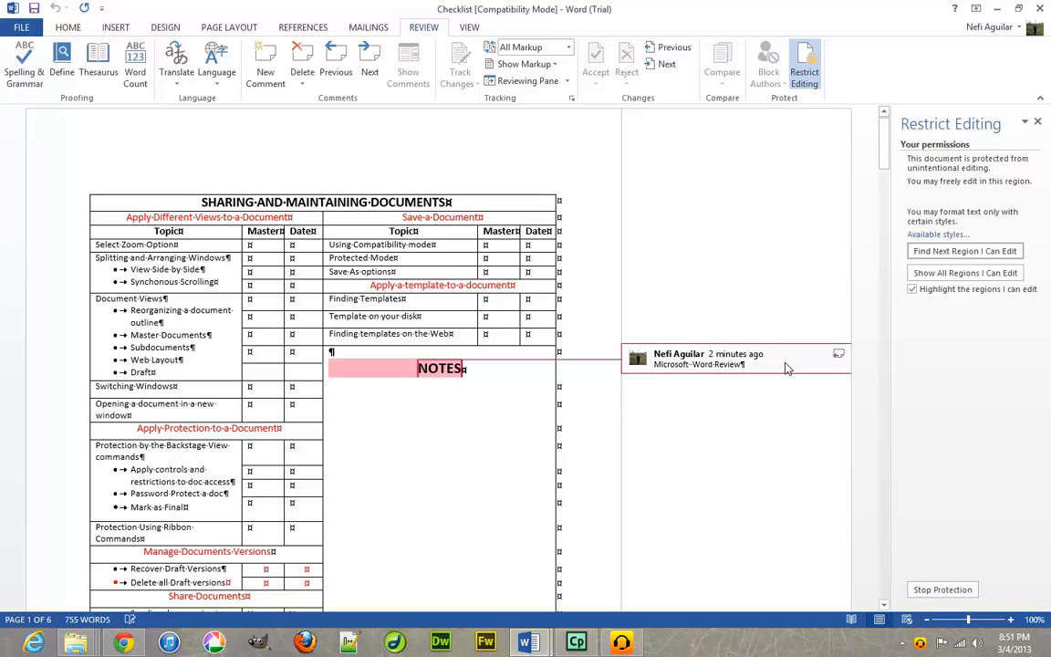
pyautogui.press('BackSpace')
pyautogui.press('BackSpace')
pyautogui.press('BackSpace')
pyautogui.press('BackSpace')
# Stop Protection, uncheck Limit formatting and Allow only this type of editing, and close the pane.
pyautogui.click(943, 590)
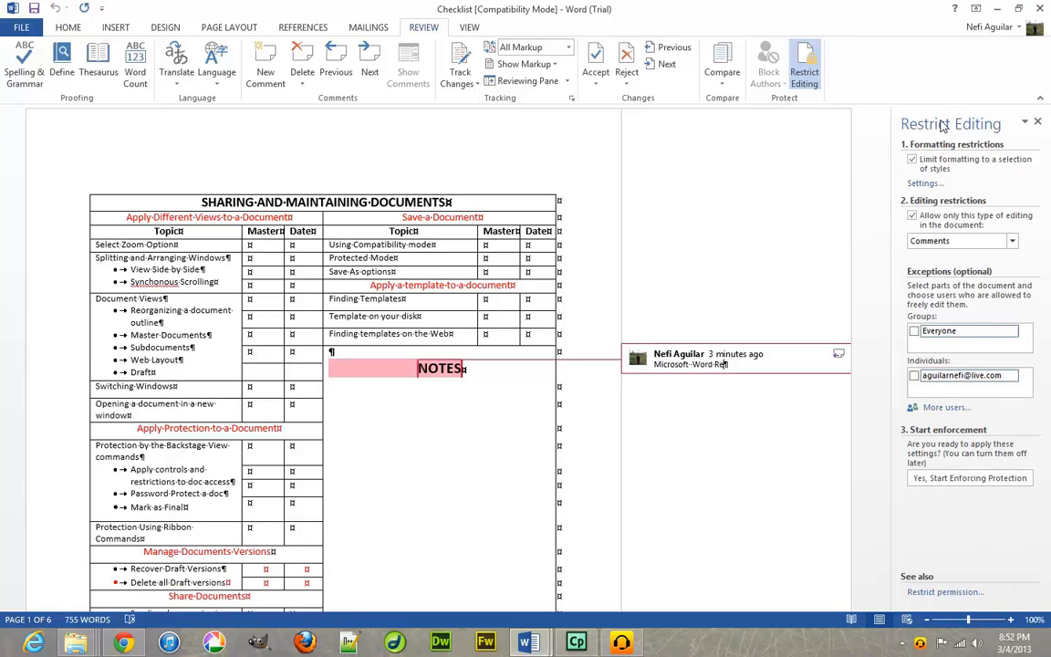
pyautogui.click(913, 160)
pyautogui.click(911, 216)
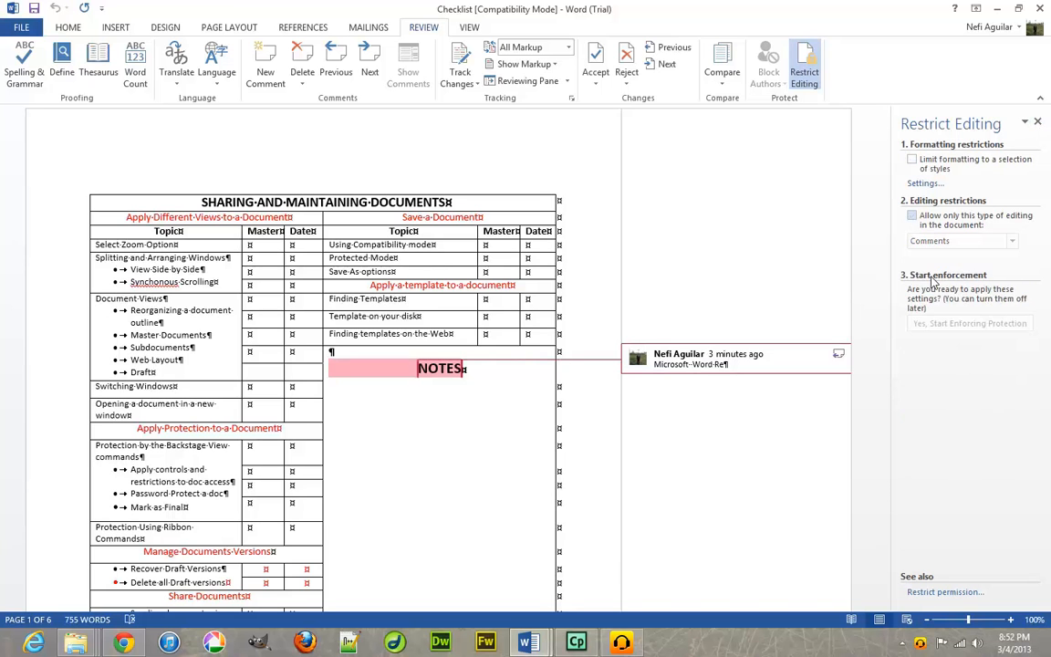
pyautogui.click(1037, 123)
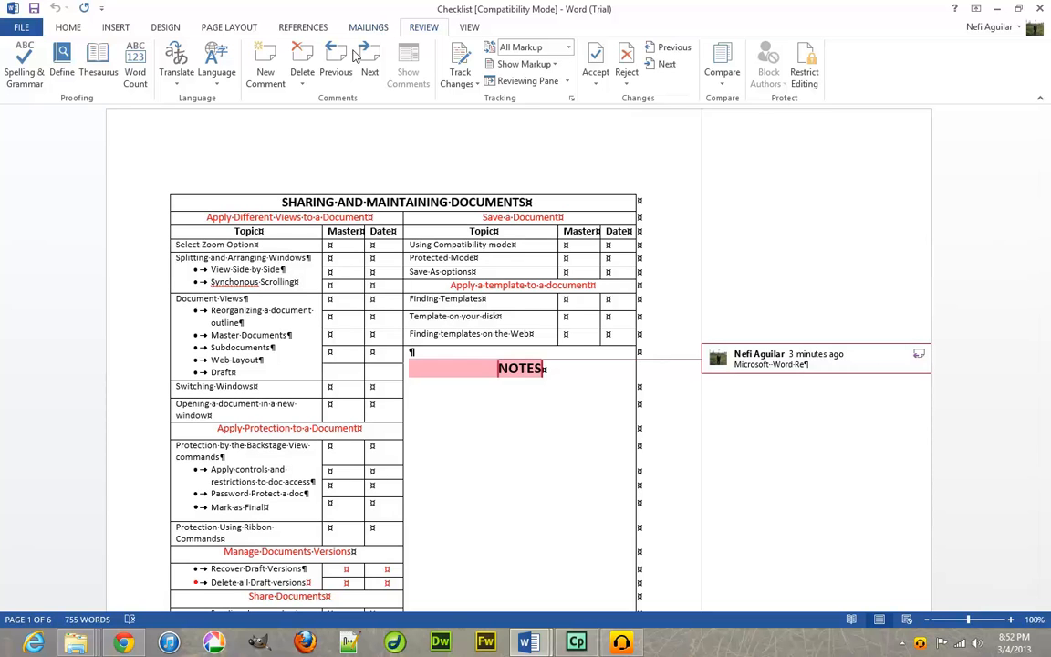
# Hide the reviewer's markup through Show Markup > Specific People.
pyautogui.click(556, 66)
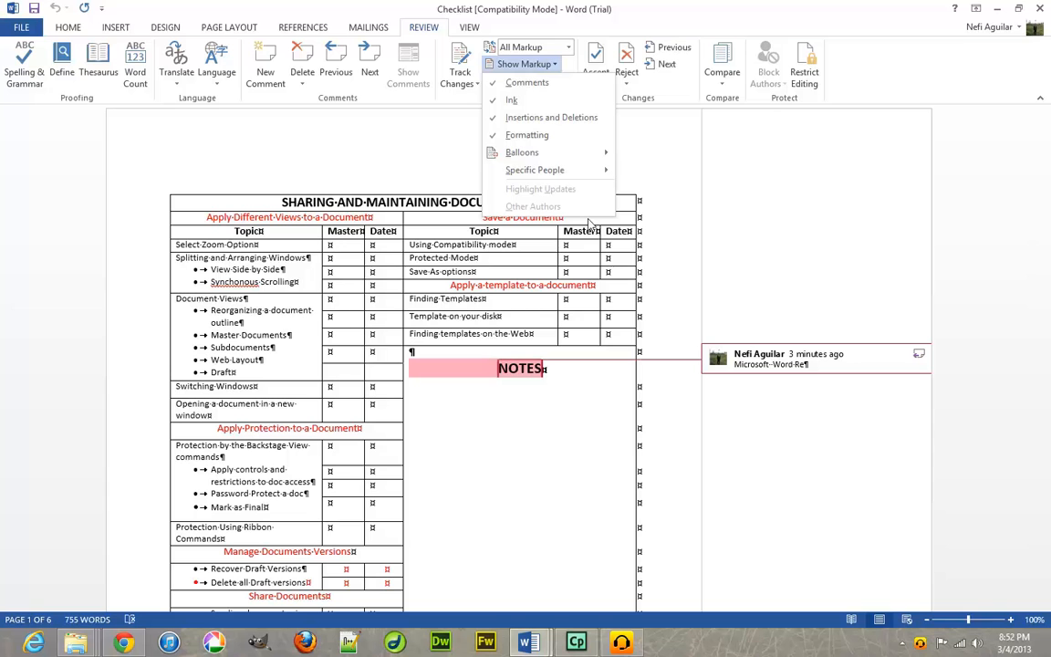
pyautogui.moveTo(580, 157)
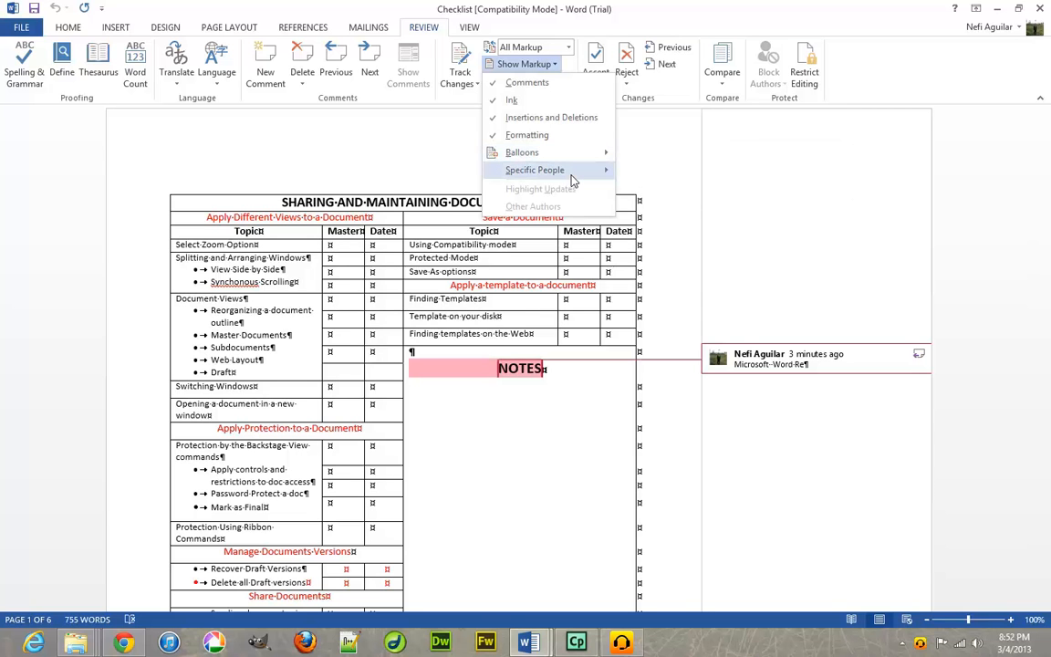
pyautogui.moveTo(573, 180)
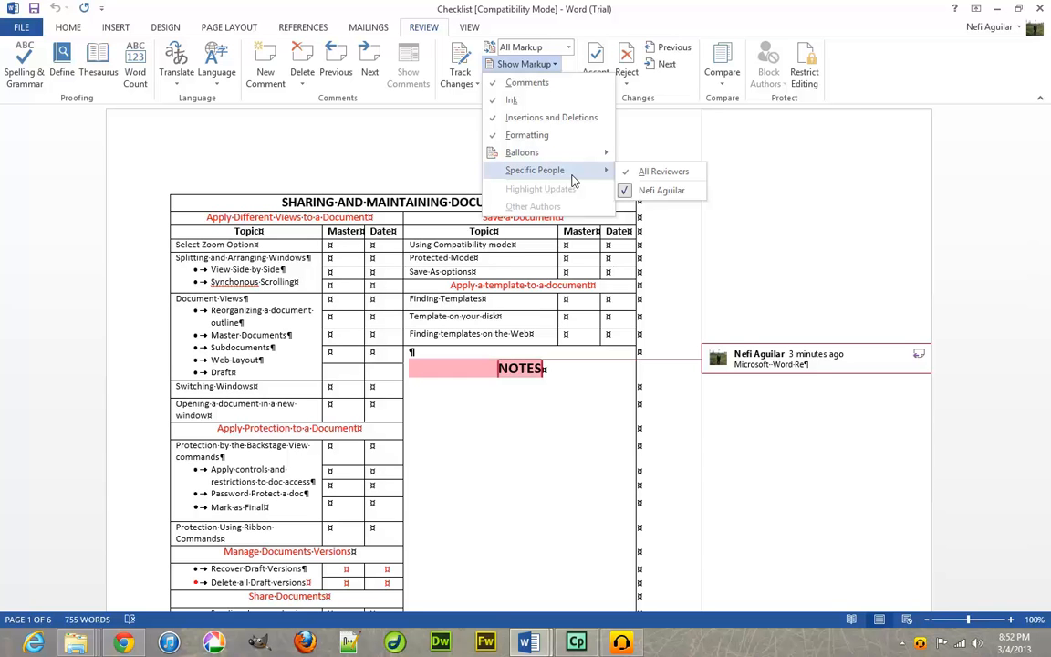
pyautogui.click(645, 192)
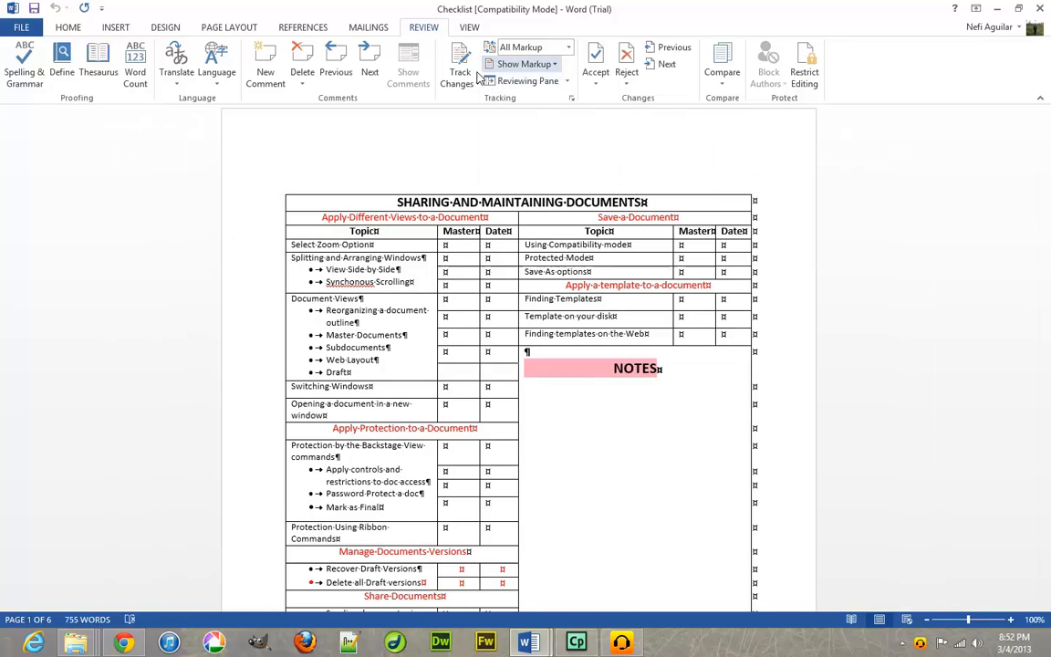
# Turn off Comments under Show Markup so no balloon or highlight shows on NOTES.
pyautogui.click(554, 72)
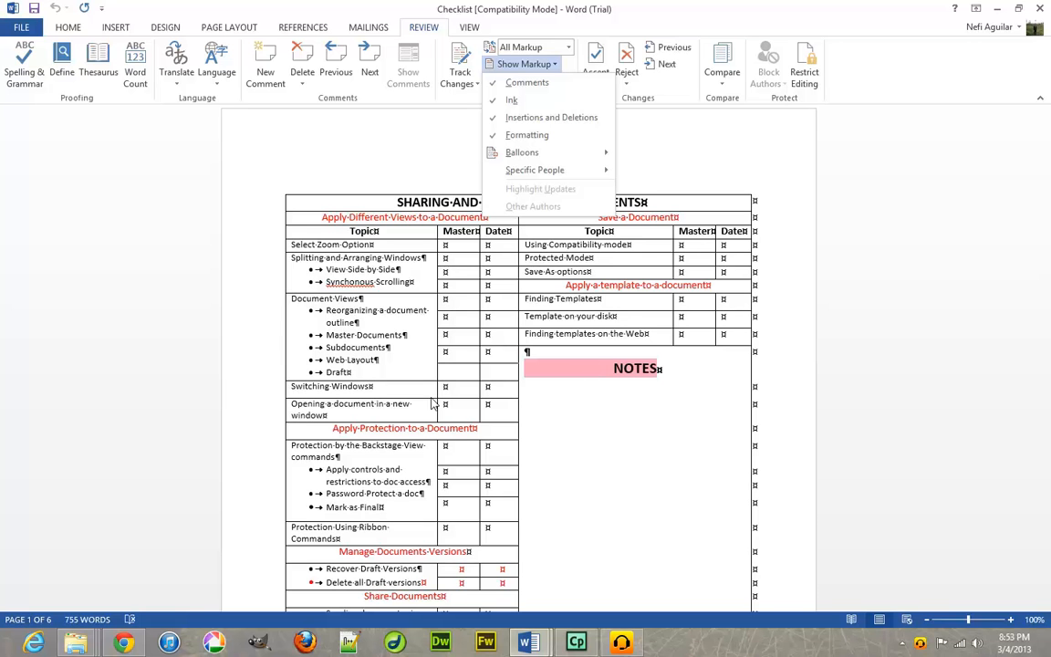
pyautogui.click(545, 84)
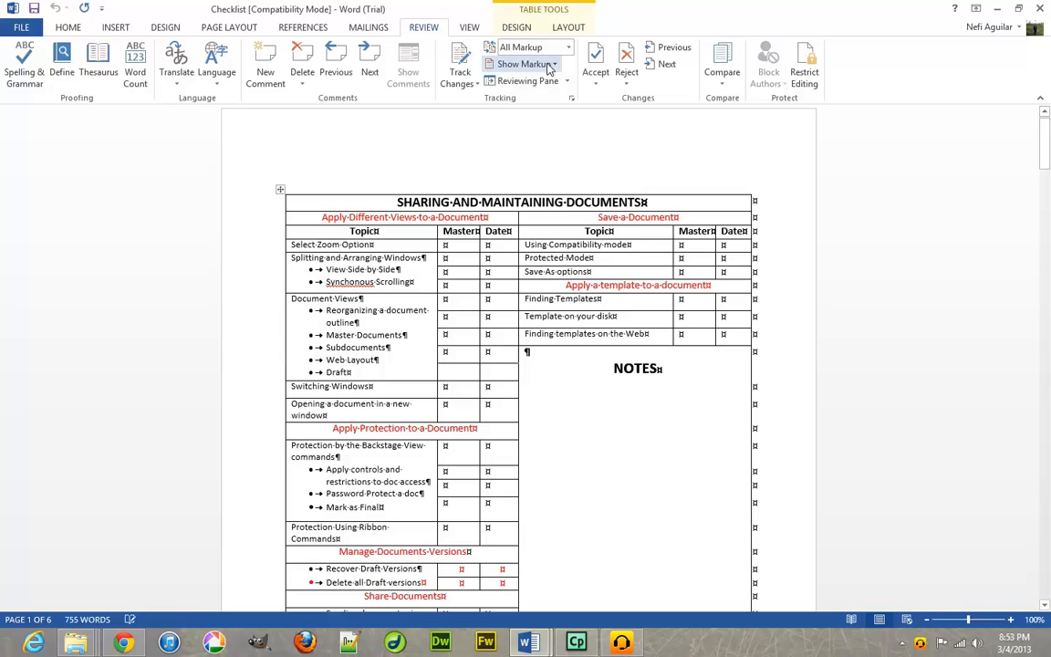
pyautogui.click(500, 64)
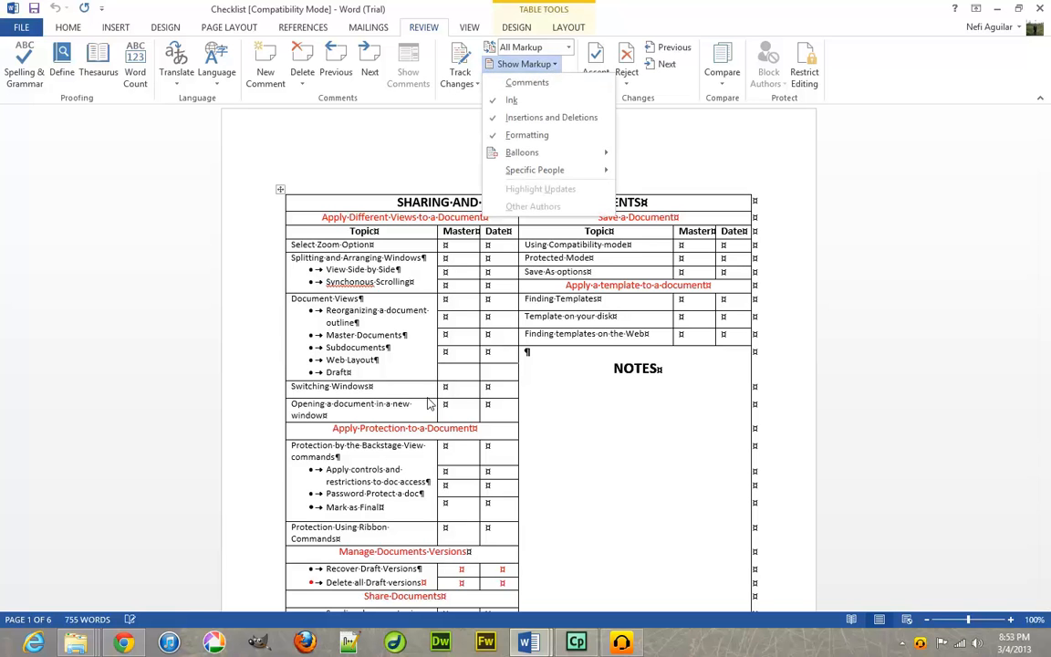
pyautogui.click(321, 154)
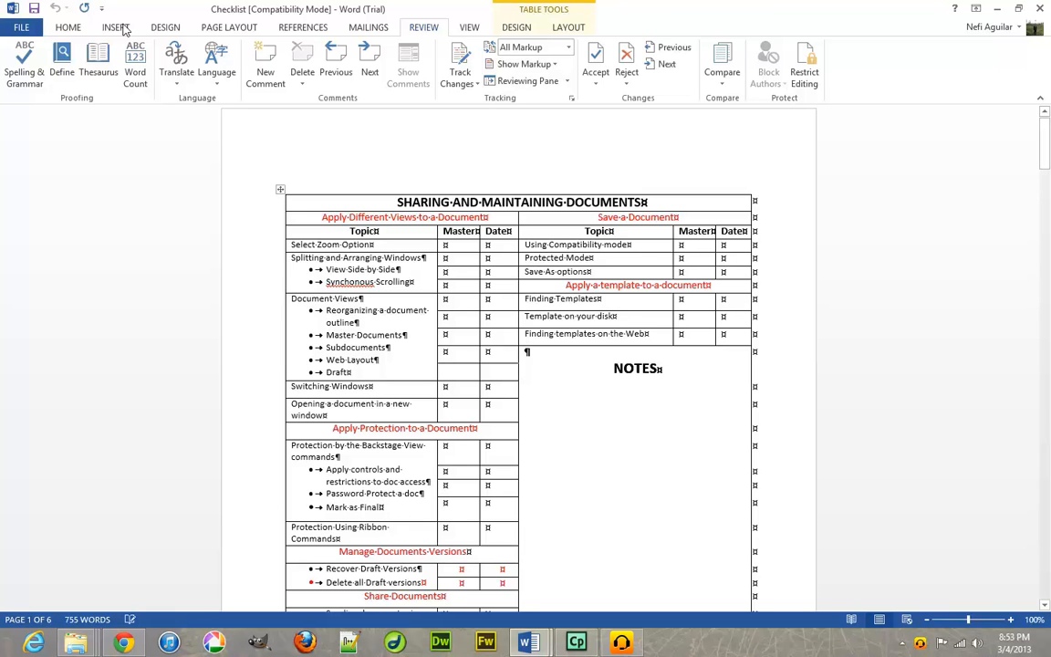
# Restrict formatting to a selection of styles and limit editing to No changes (Read only).
pyautogui.click(19, 29)
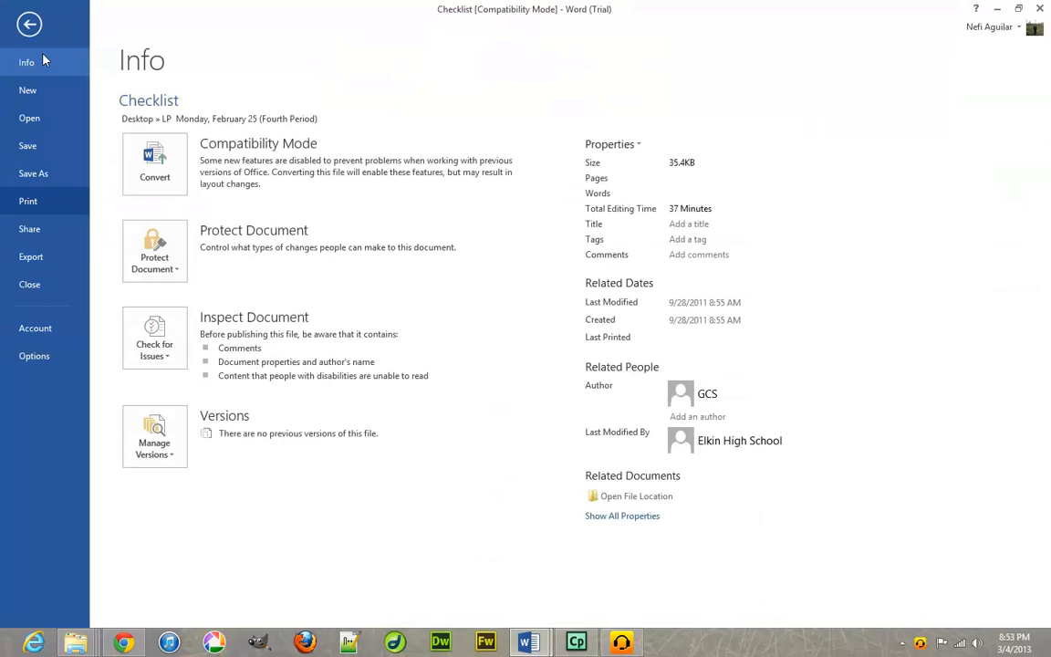
pyautogui.click(30, 27)
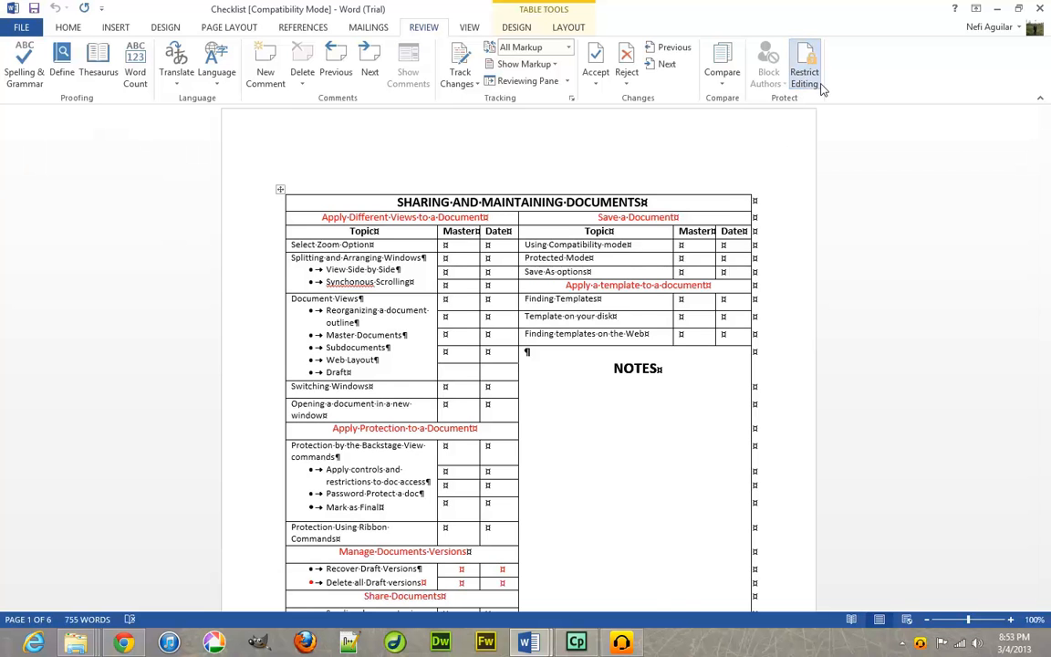
pyautogui.click(809, 88)
pyautogui.click(913, 159)
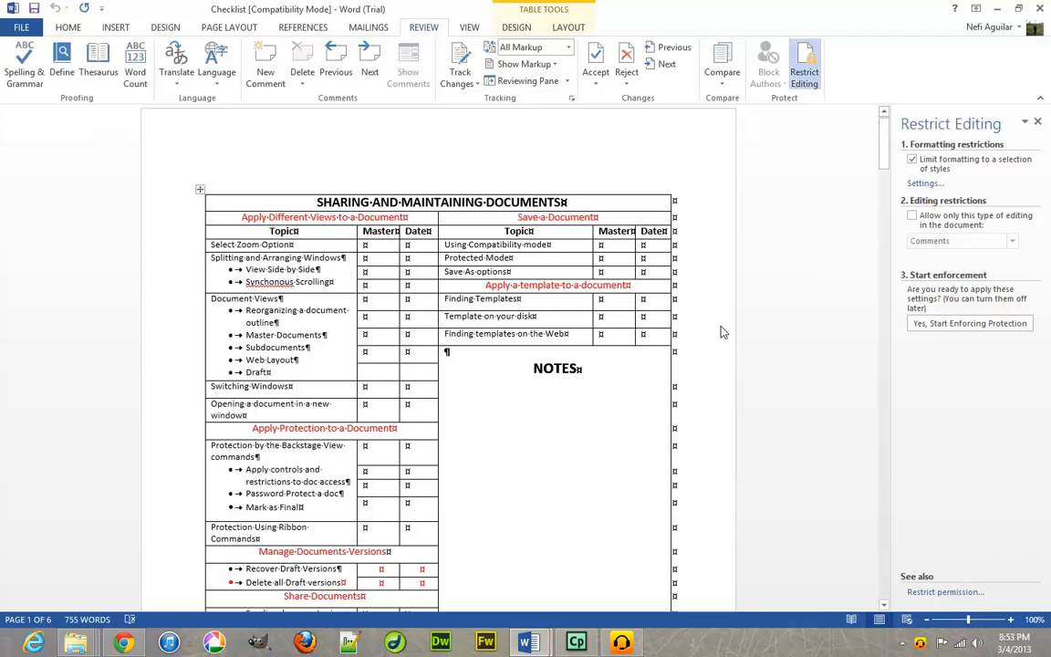
pyautogui.click(970, 227)
pyautogui.click(1012, 241)
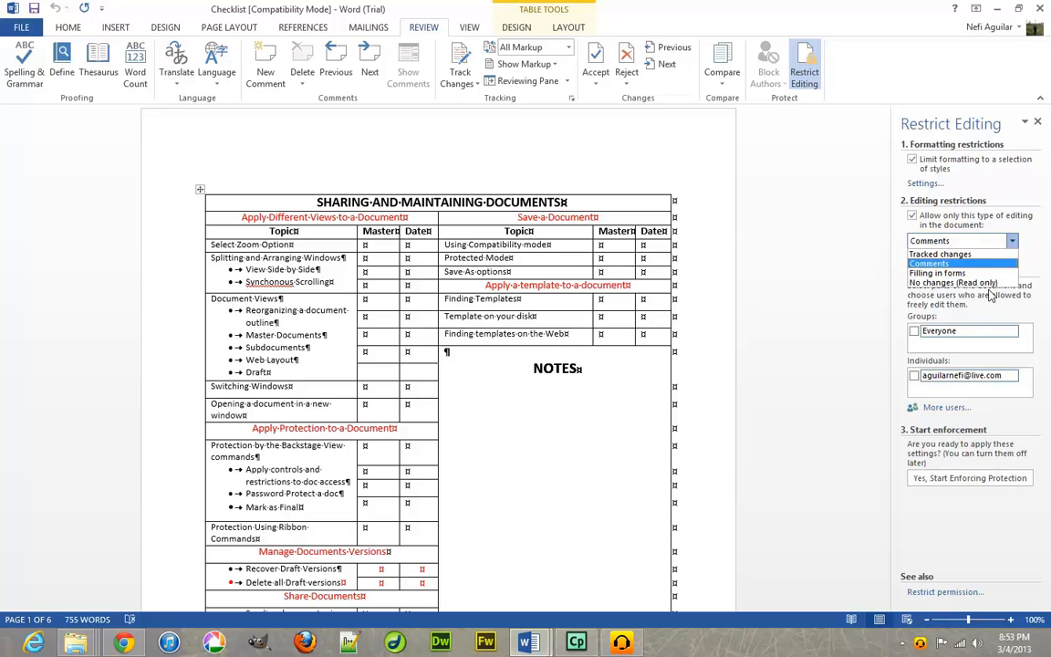
pyautogui.click(949, 282)
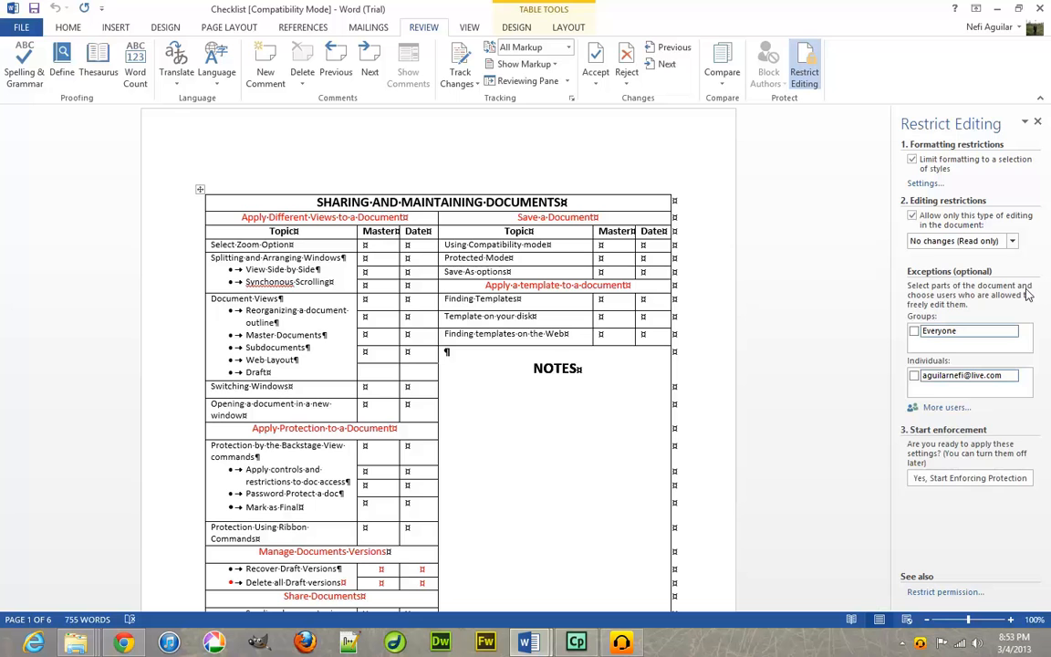
# Start enforcing the read-only protection, entering and confirming a password.
pyautogui.click(967, 479)
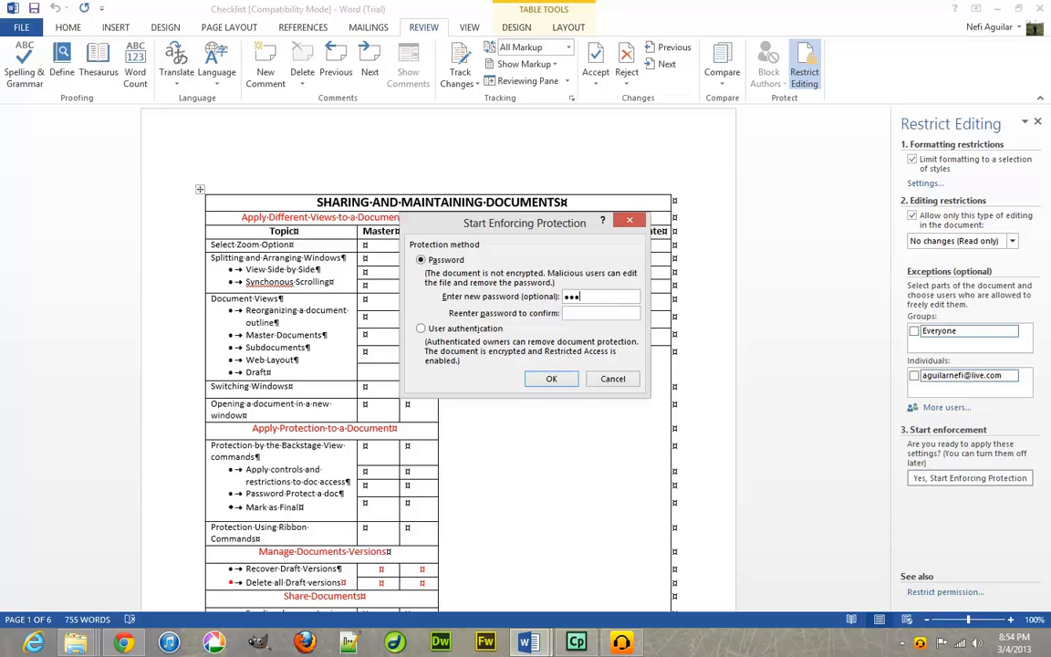
pyautogui.press('Tab')
pyautogui.write('••')
pyautogui.click(551, 379)
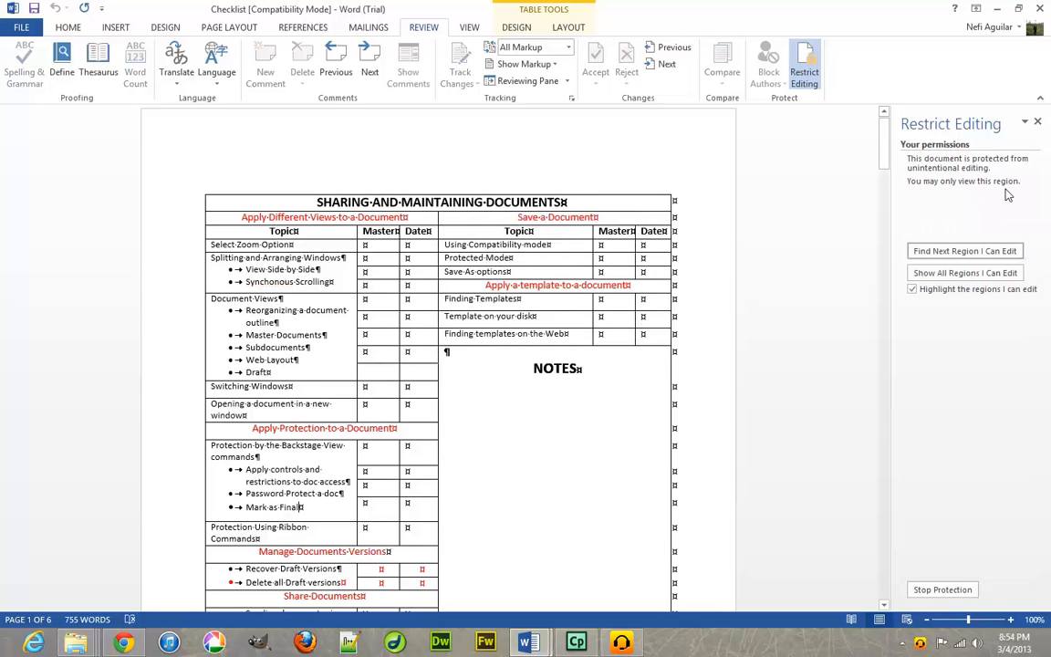
# Confirm typing after NOTES is blocked, then stop protection by entering the password.
pyautogui.click(588, 373)
pyautogui.press('Return')
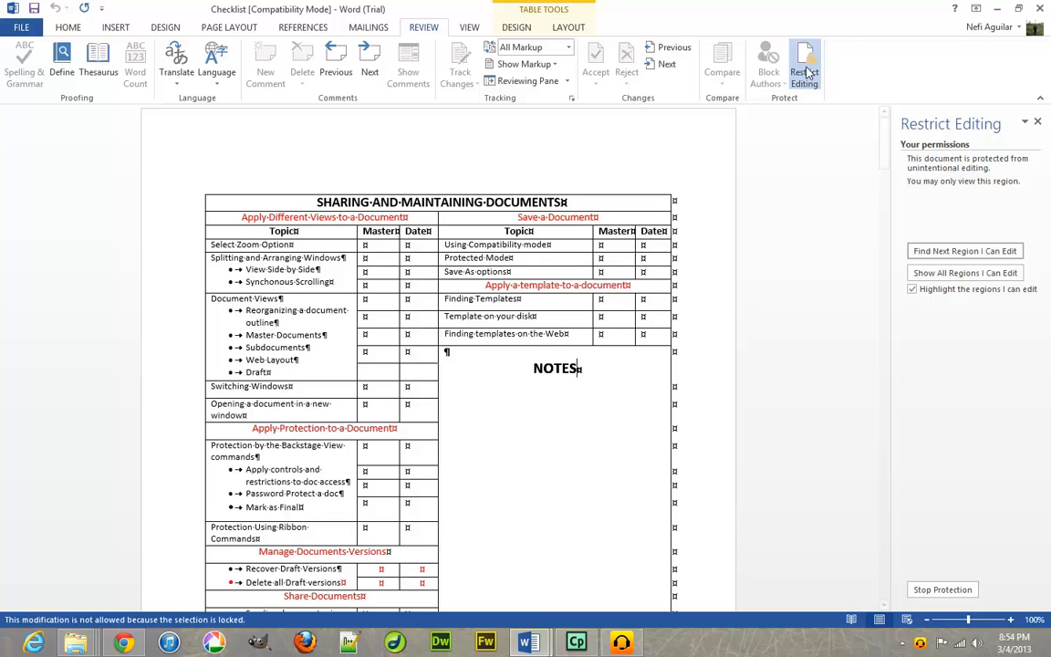
pyautogui.click(949, 591)
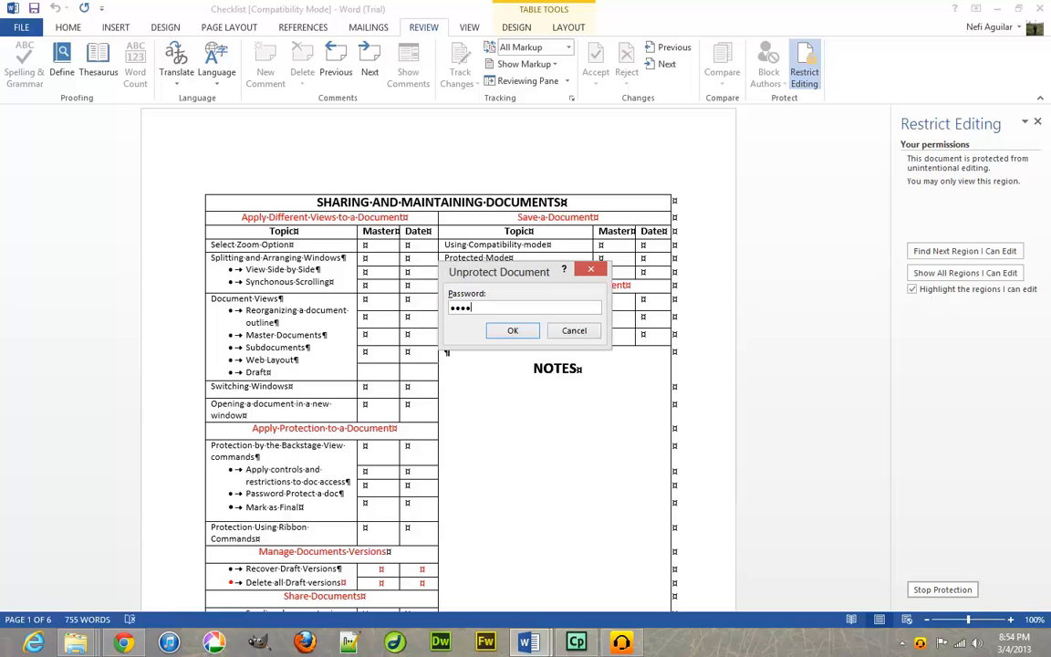
pyautogui.click(512, 330)
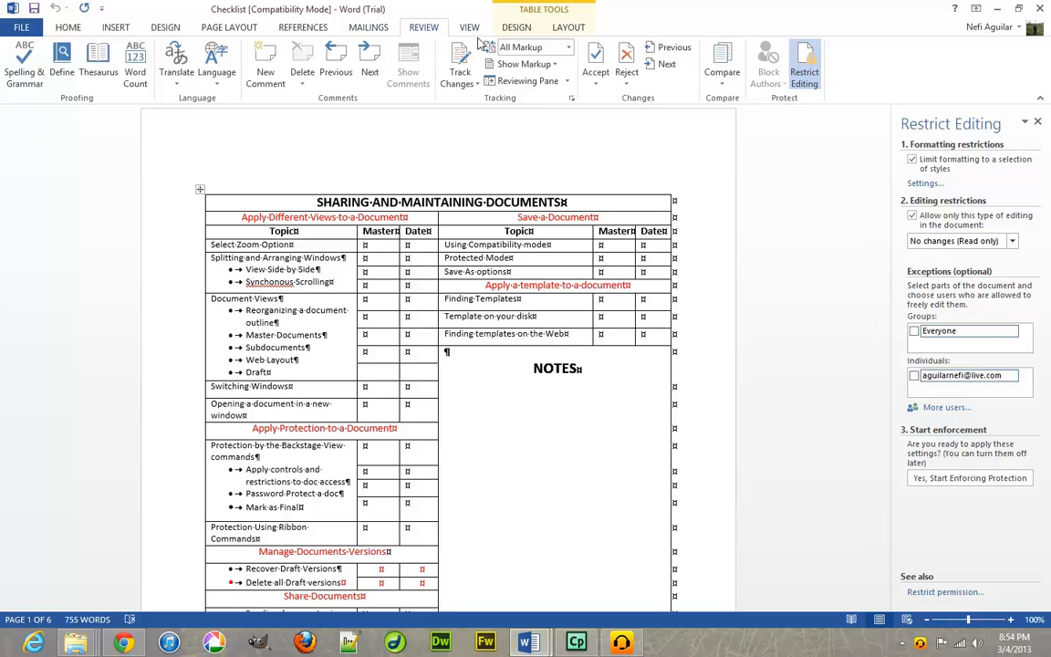
pyautogui.scroll(-1, 429, 37)
pyautogui.scroll(1, 429, 36)
# Mark the Checklist as final through Protect Document, accept both notices, and return to the document.
pyautogui.click(23, 28)
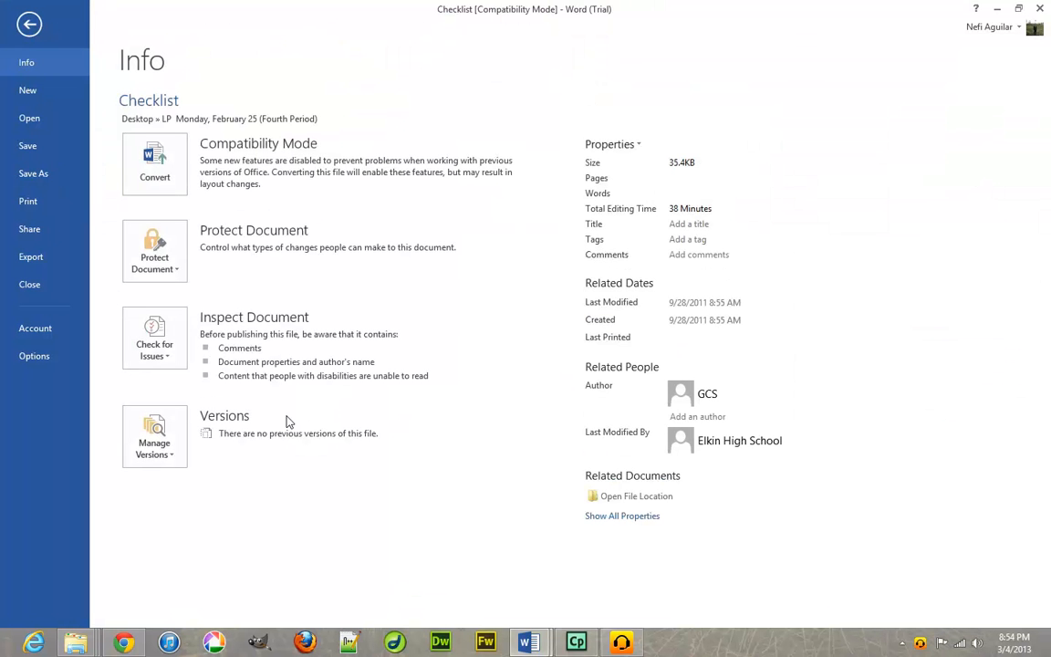
pyautogui.click(166, 267)
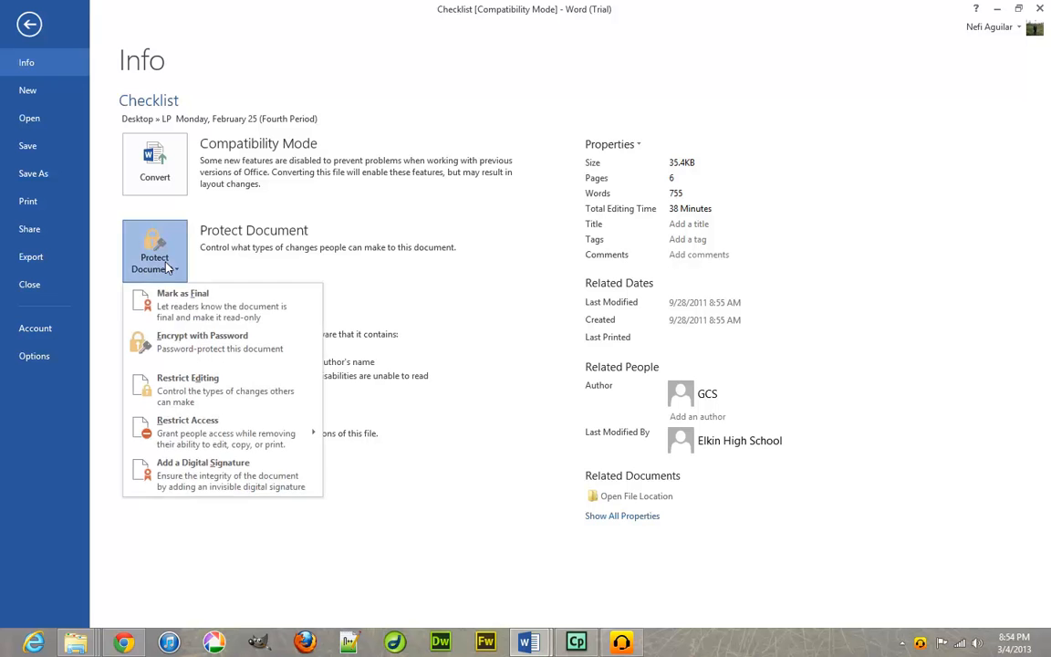
pyautogui.click(167, 316)
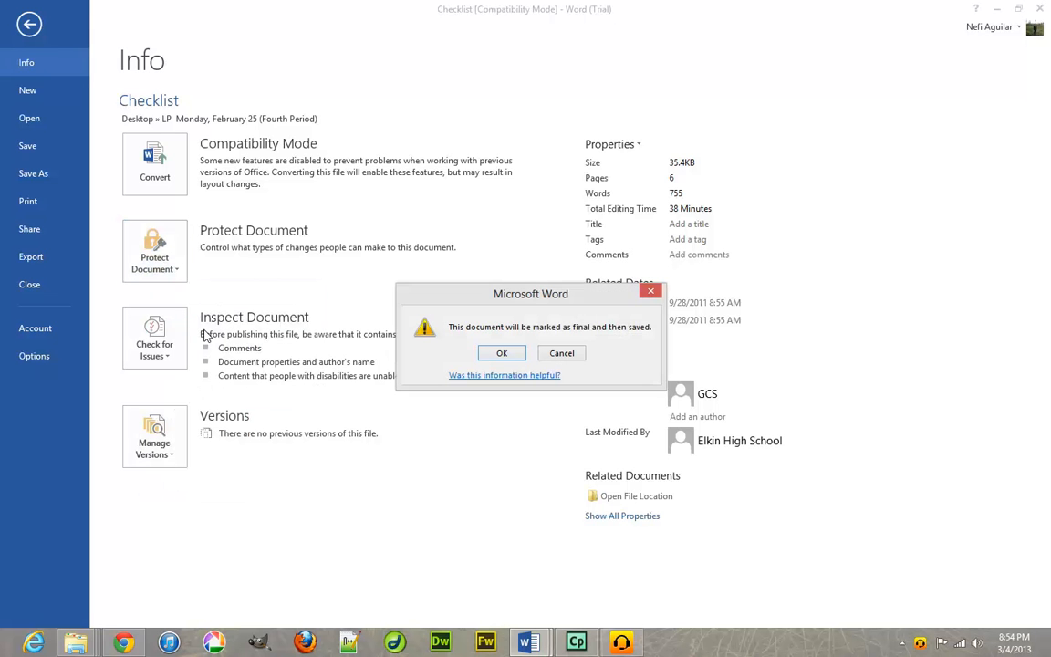
pyautogui.click(504, 358)
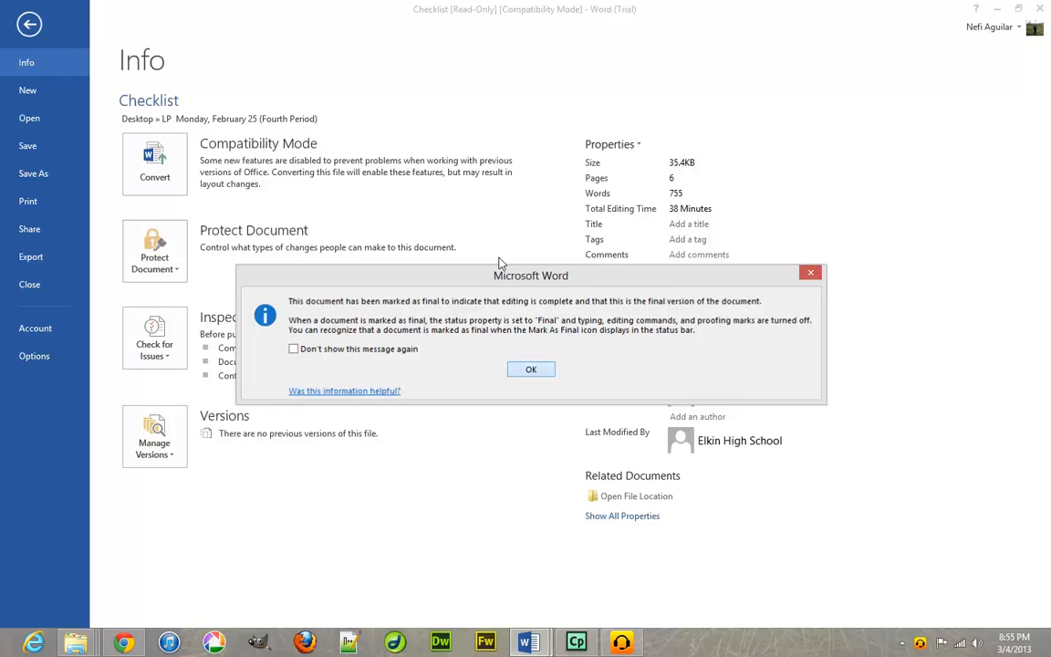
pyautogui.press('Return')
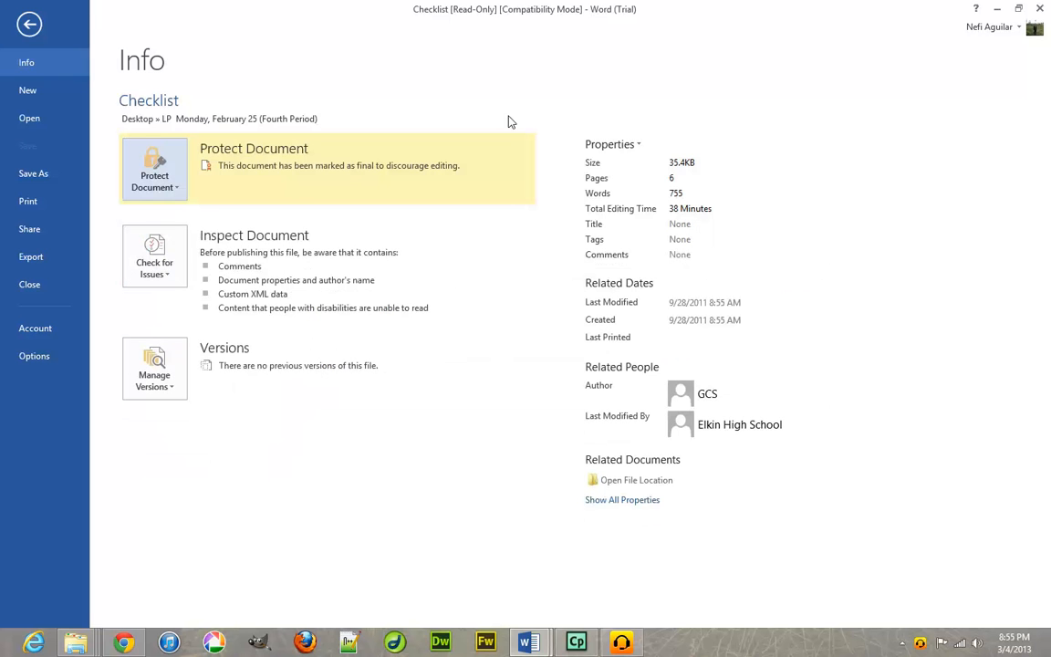
pyautogui.click(165, 198)
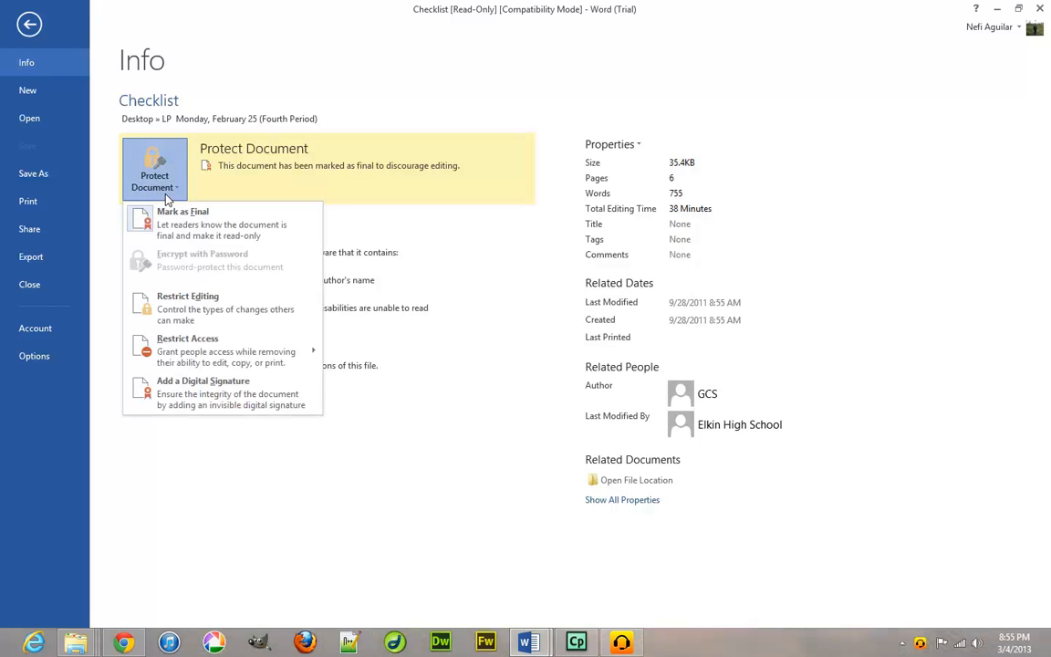
pyautogui.click(167, 197)
pyautogui.click(30, 25)
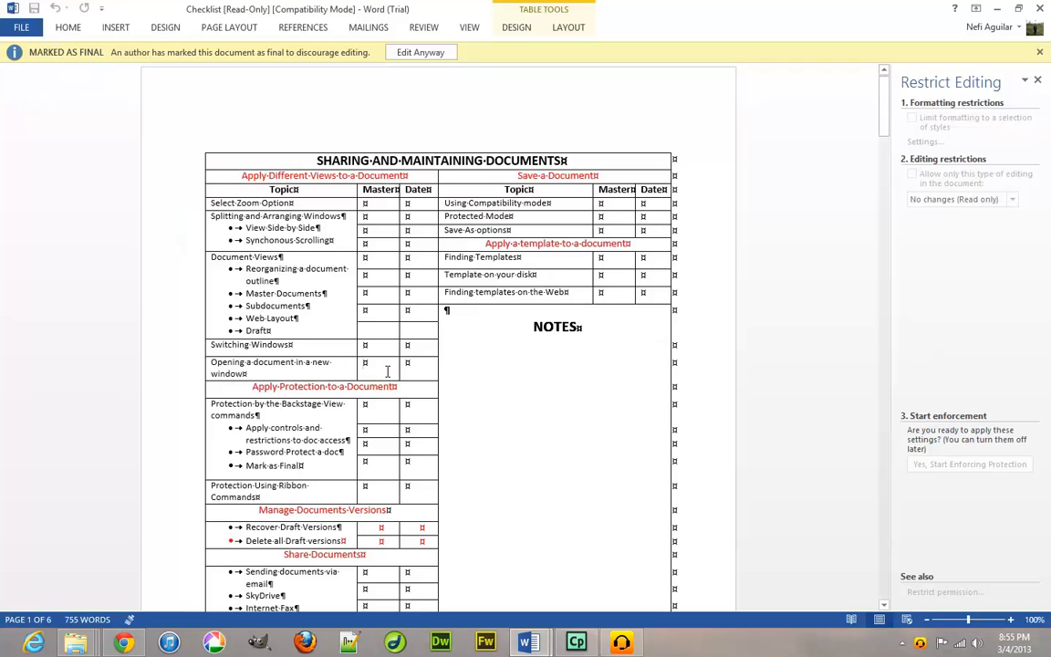
# Choose Edit Anyway, clear both formatting and editing restriction boxes, and close Restrict Editing.
pyautogui.press('x')
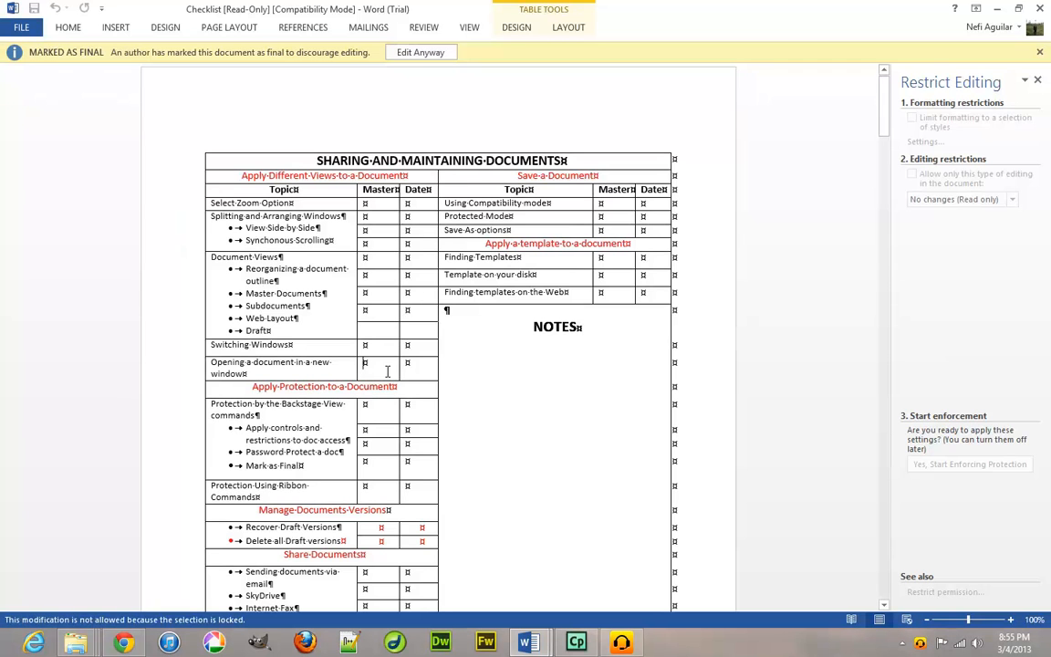
pyautogui.click(421, 53)
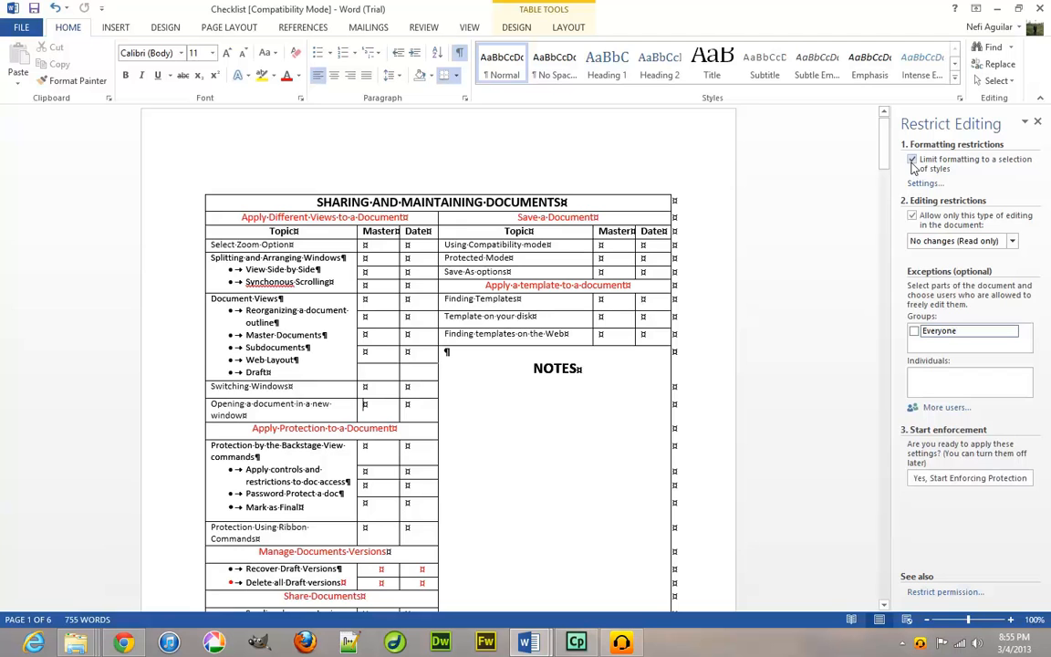
pyautogui.click(912, 160)
pyautogui.click(913, 215)
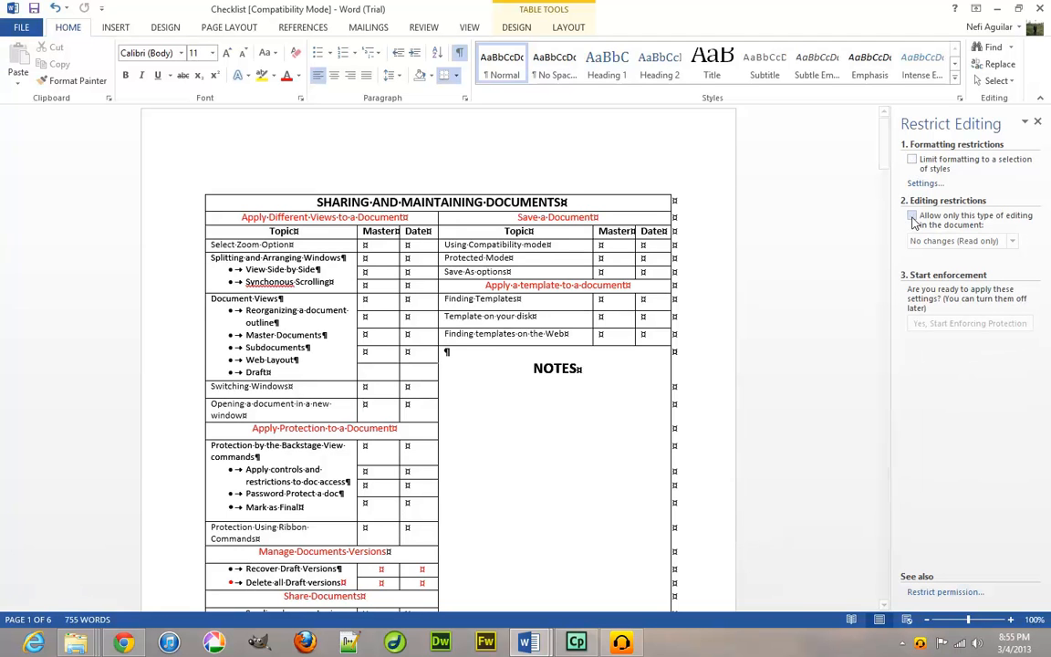
pyautogui.click(1037, 124)
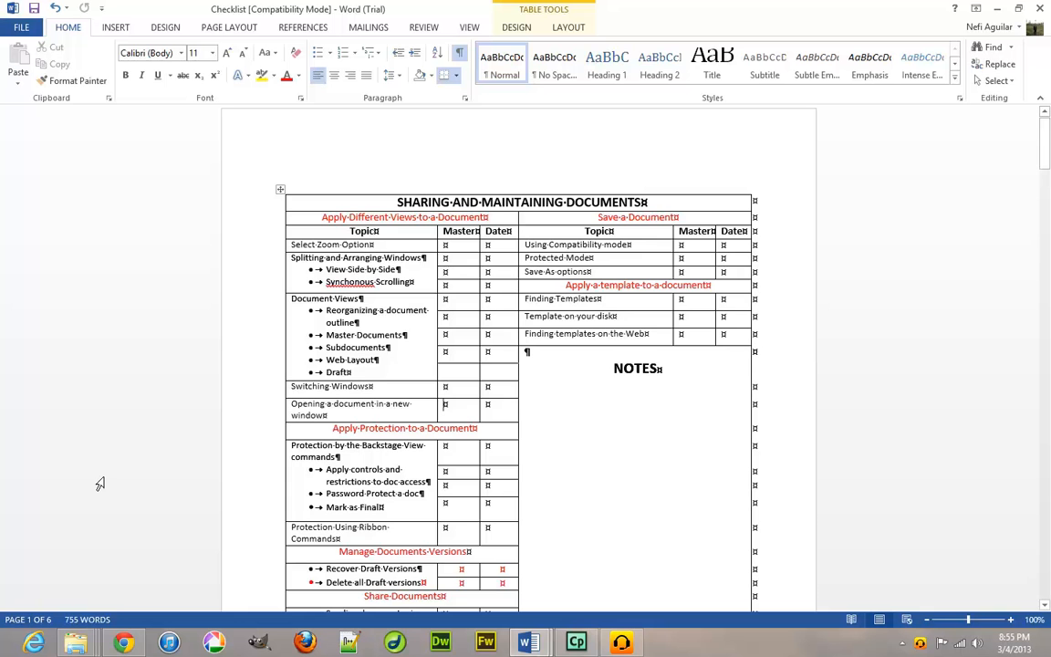
# Show the Review tab, try the Compare dropdown, then briefly open and leave File.
pyautogui.scroll(-2, 425, 479)
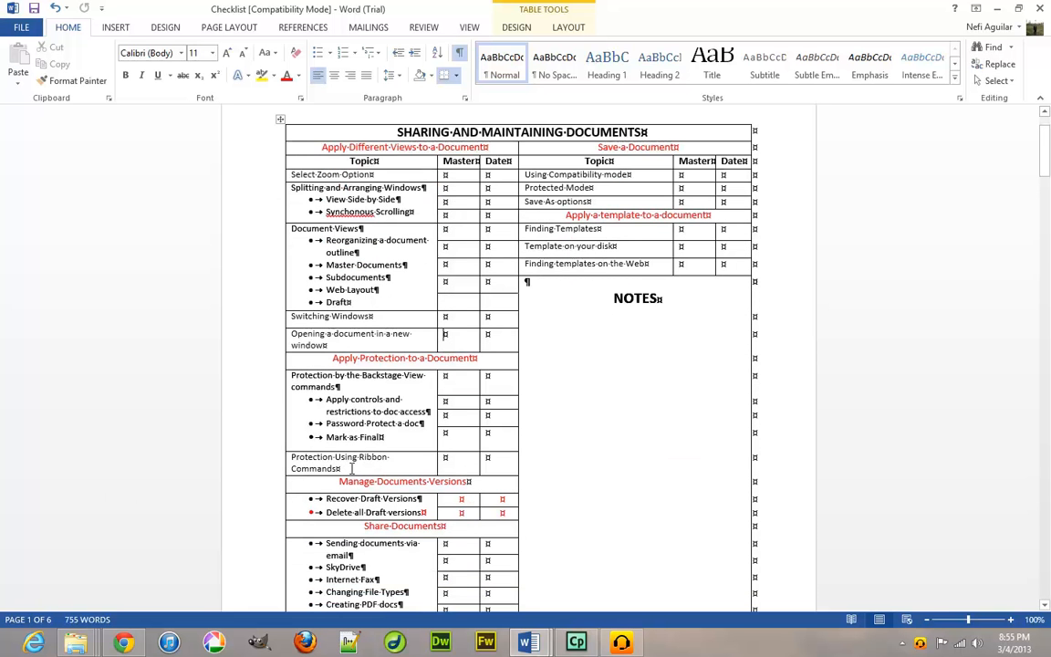
pyautogui.scroll(-2, 351, 468)
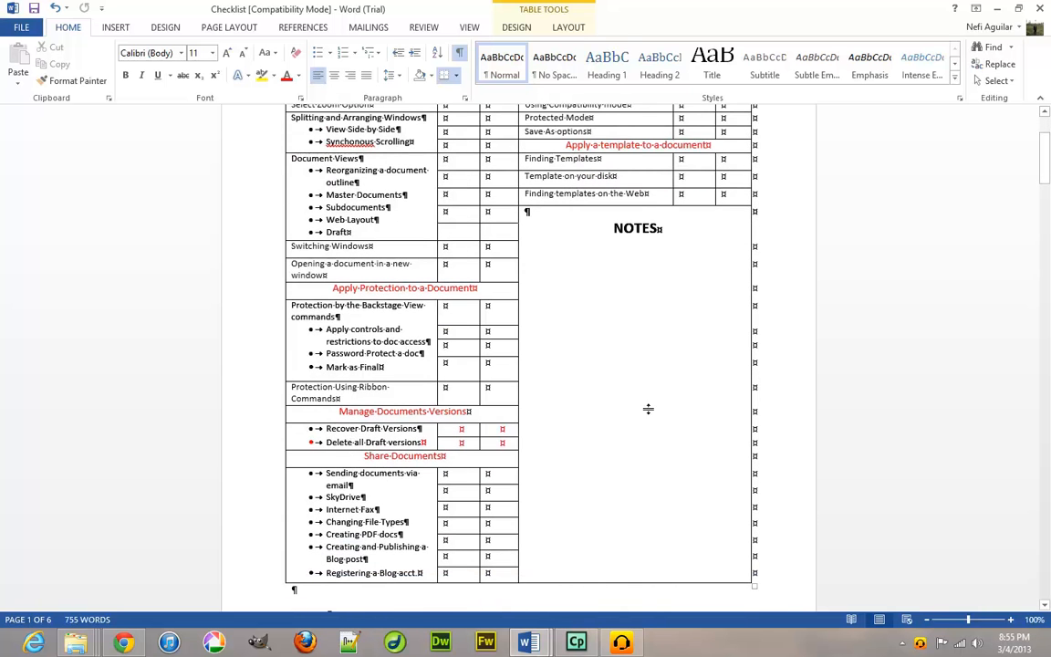
pyautogui.click(429, 27)
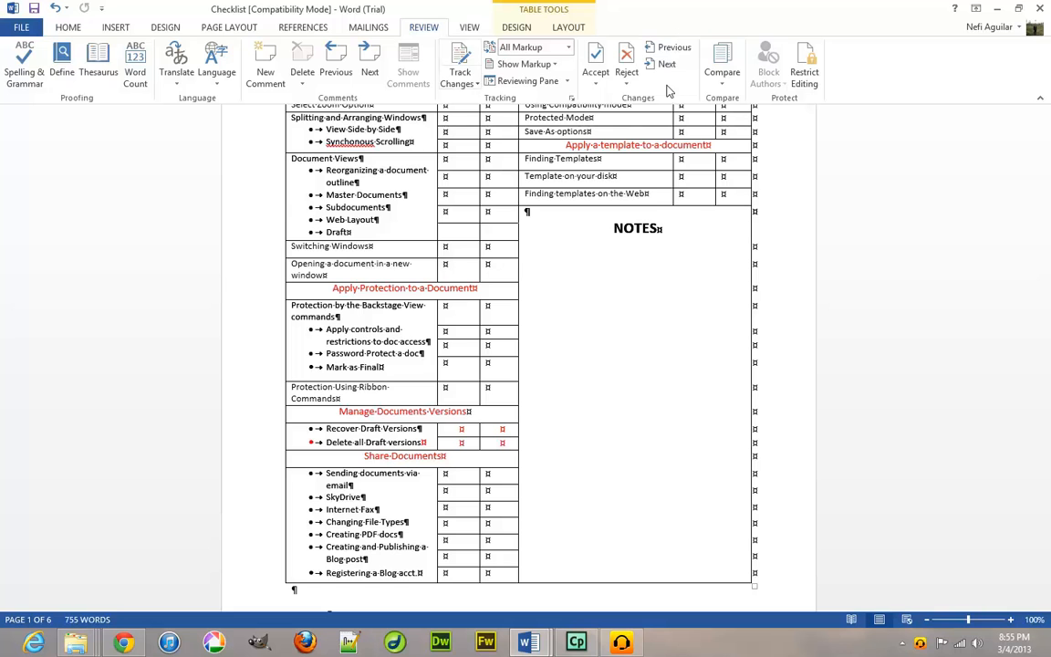
pyautogui.click(724, 88)
pyautogui.click(724, 87)
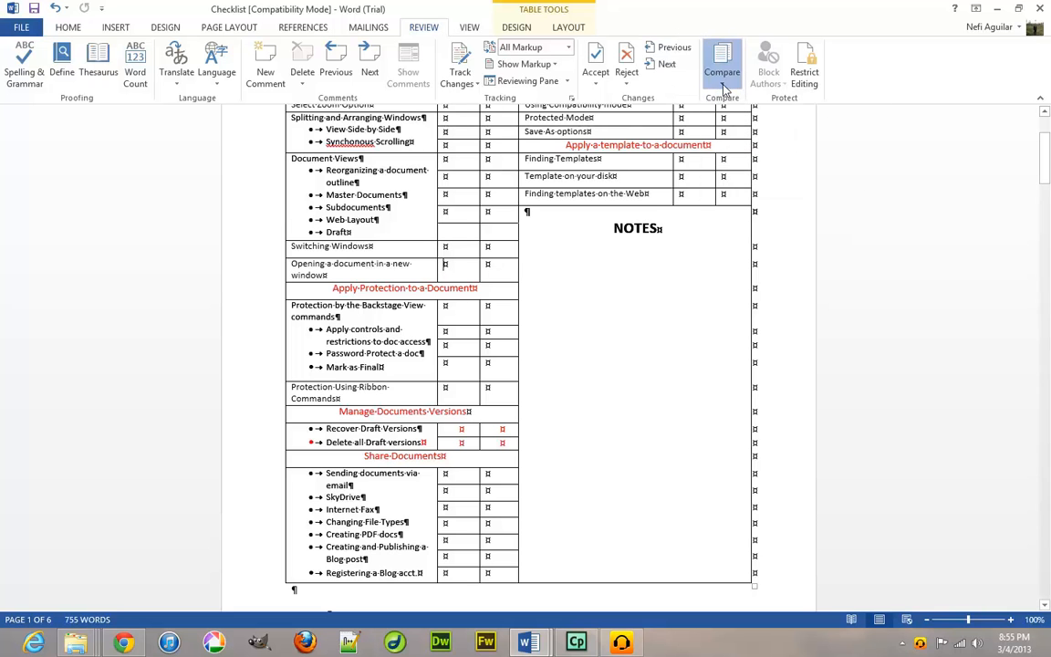
pyautogui.click(723, 87)
pyautogui.click(724, 88)
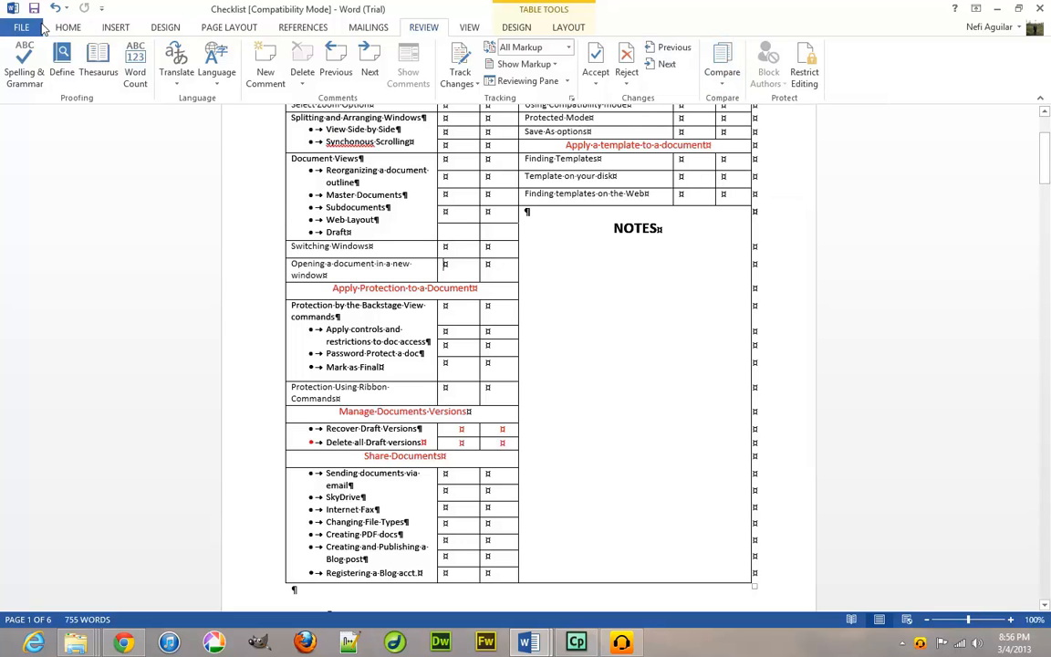
pyautogui.click(41, 27)
pyautogui.press('Escape')
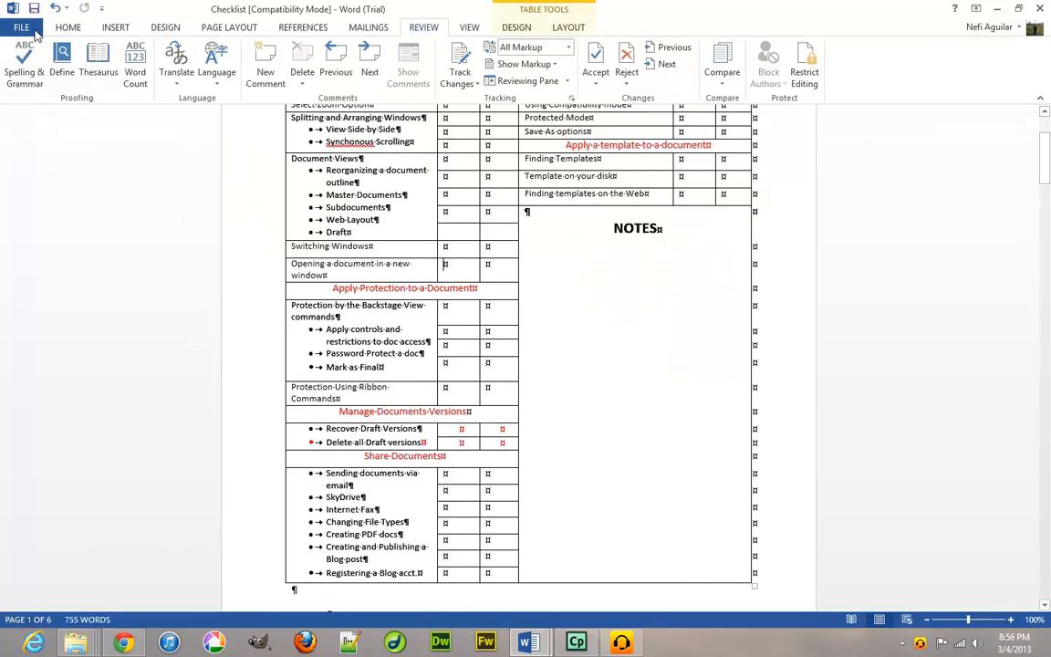
# On the Info page, open and close the Protect Document, Check for Issues and Manage Versions menus.
pyautogui.click(32, 30)
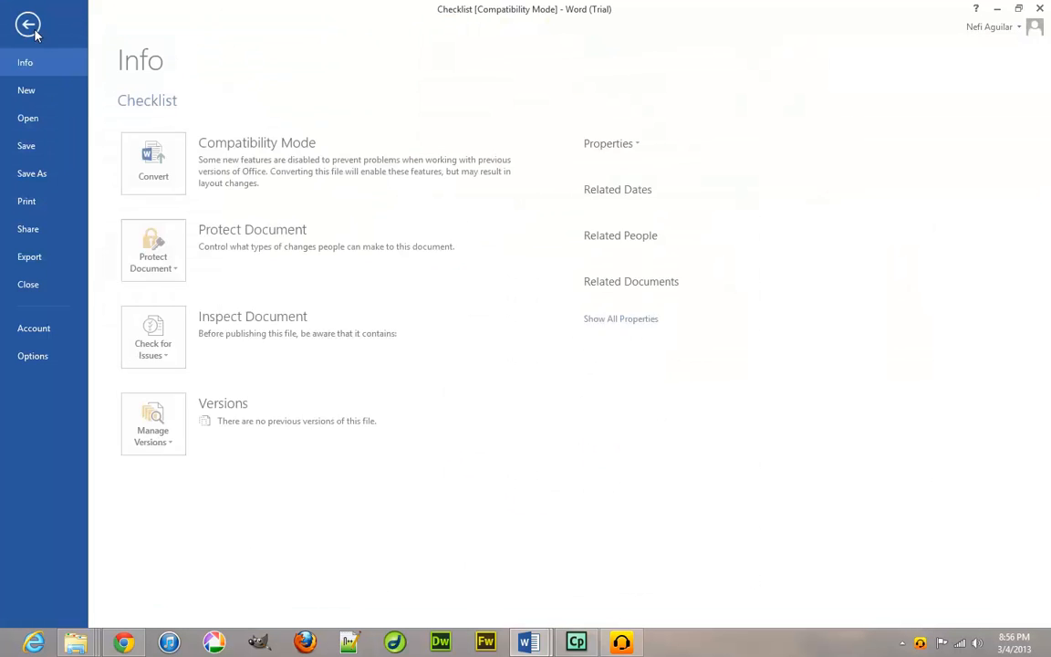
pyautogui.click(166, 275)
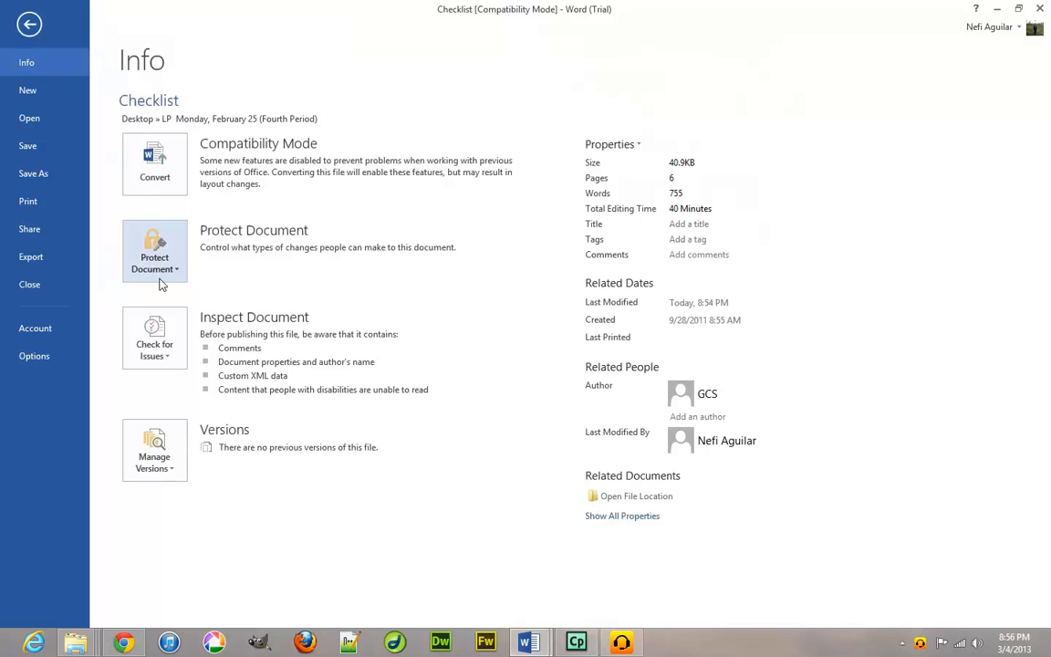
pyautogui.click(170, 272)
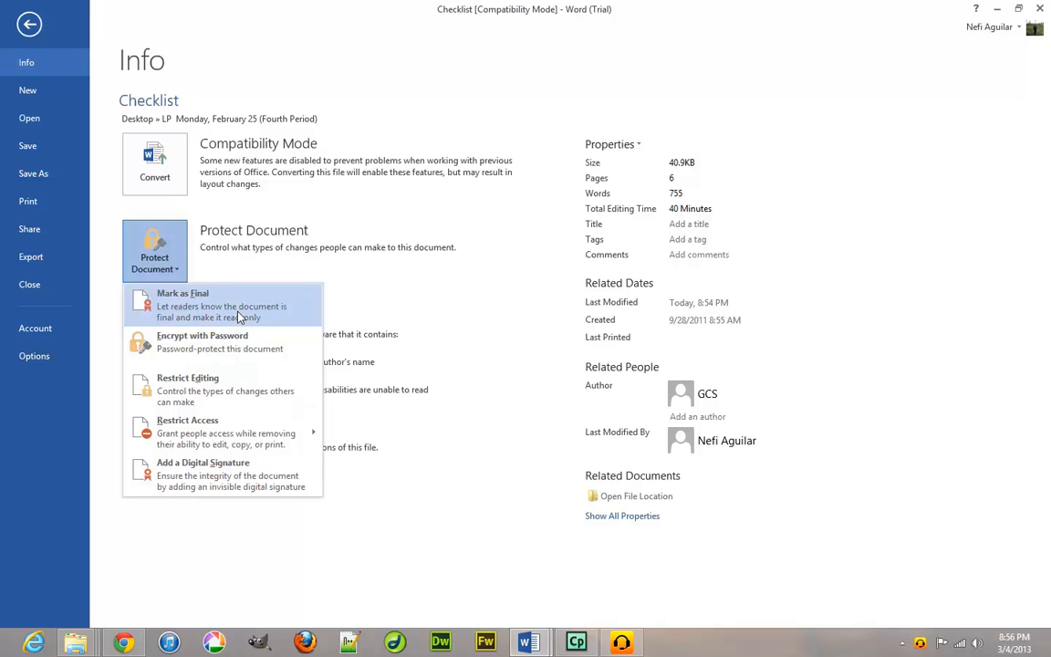
pyautogui.click(461, 536)
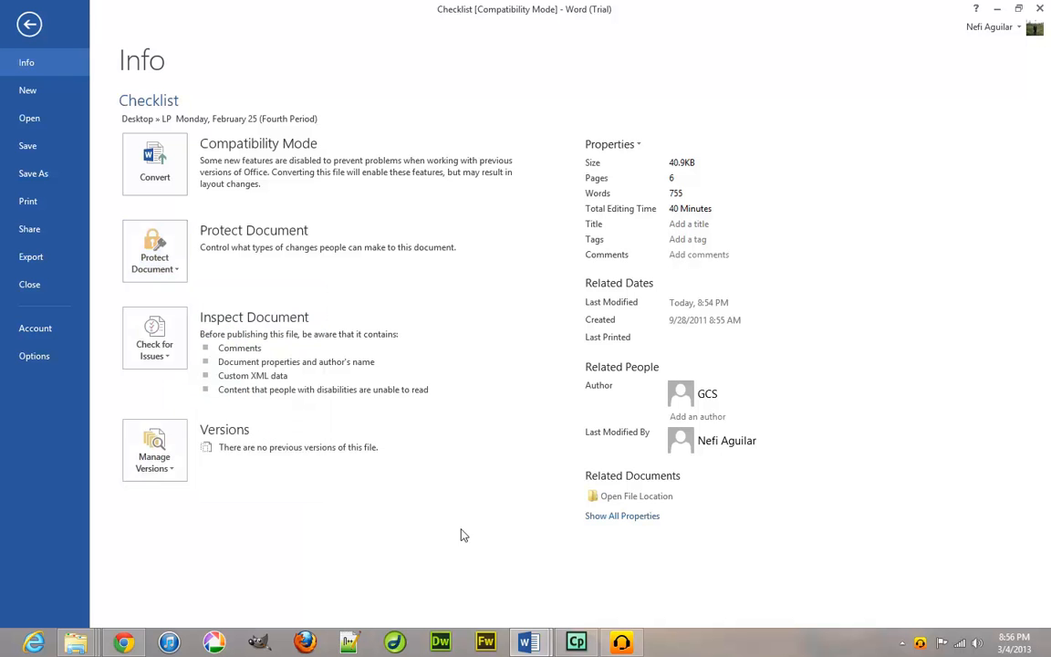
pyautogui.click(179, 360)
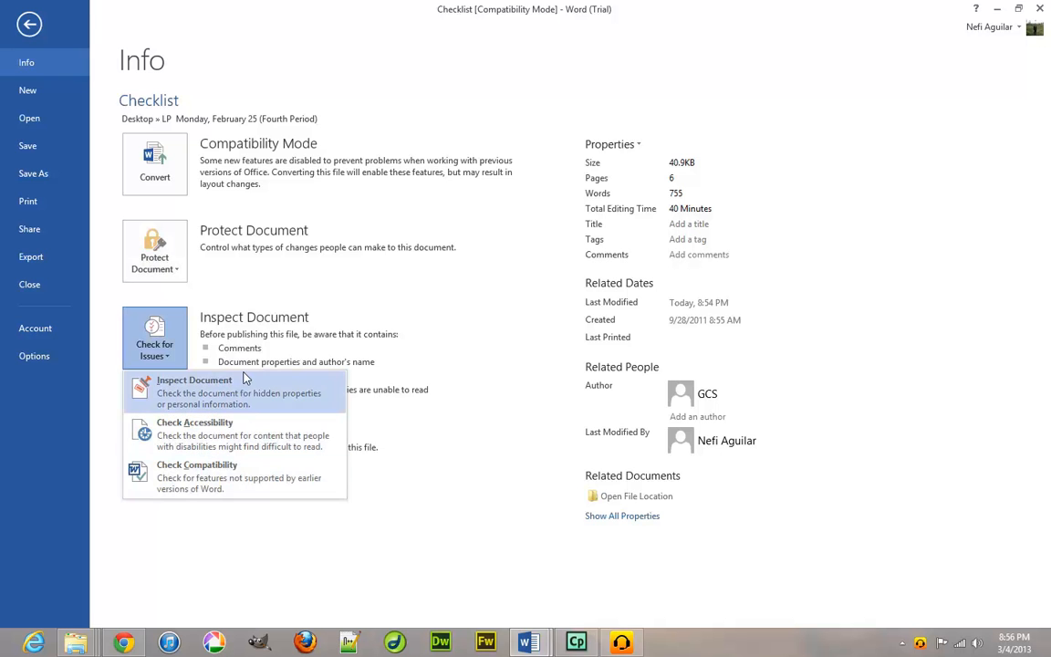
pyautogui.click(161, 318)
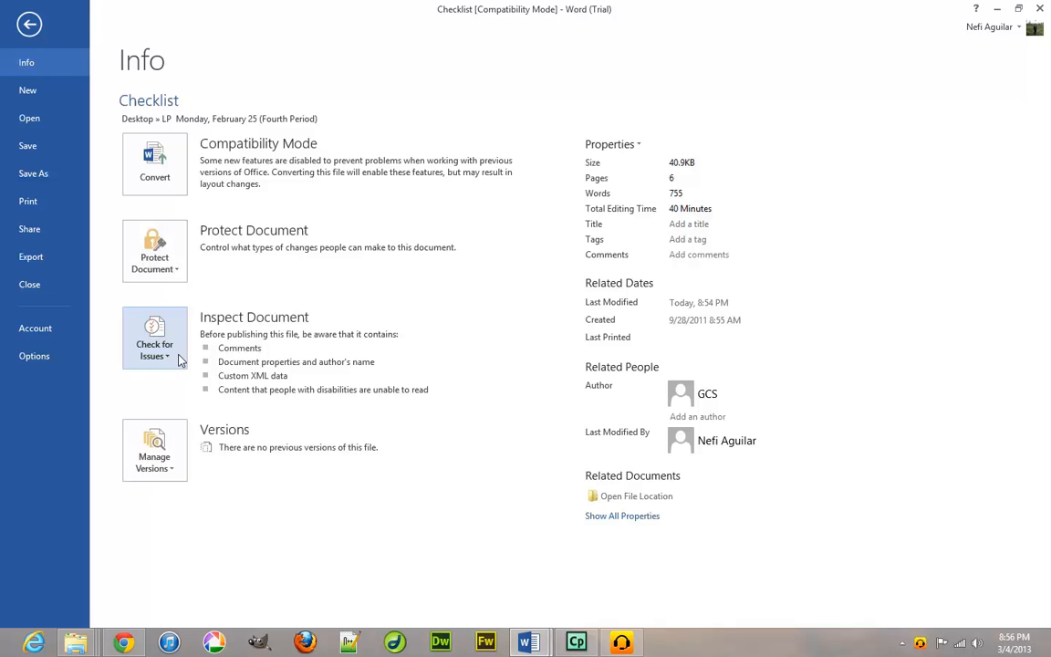
pyautogui.click(172, 474)
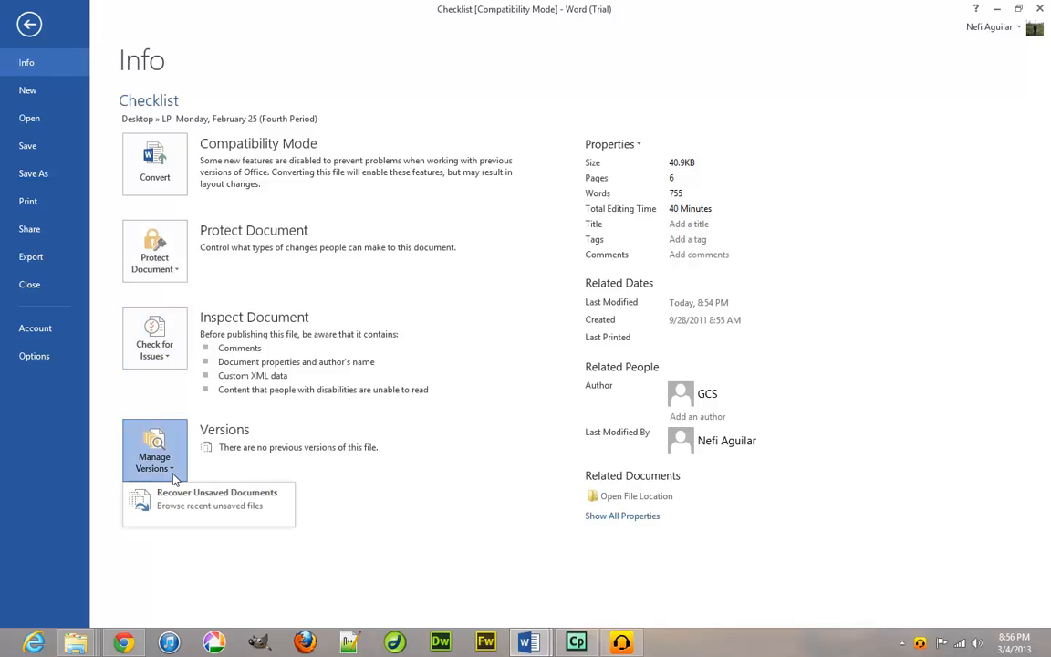
pyautogui.click(173, 475)
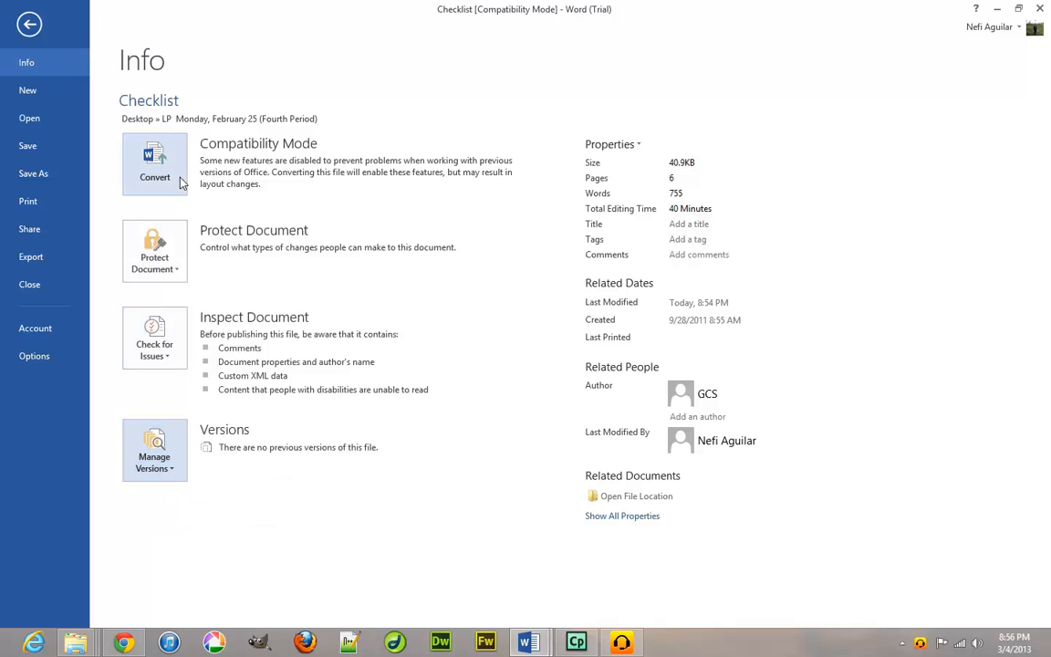
# Browse the Save As, Export, Share (Post to Blog) and Print pages, then return to the document.
pyautogui.click(36, 173)
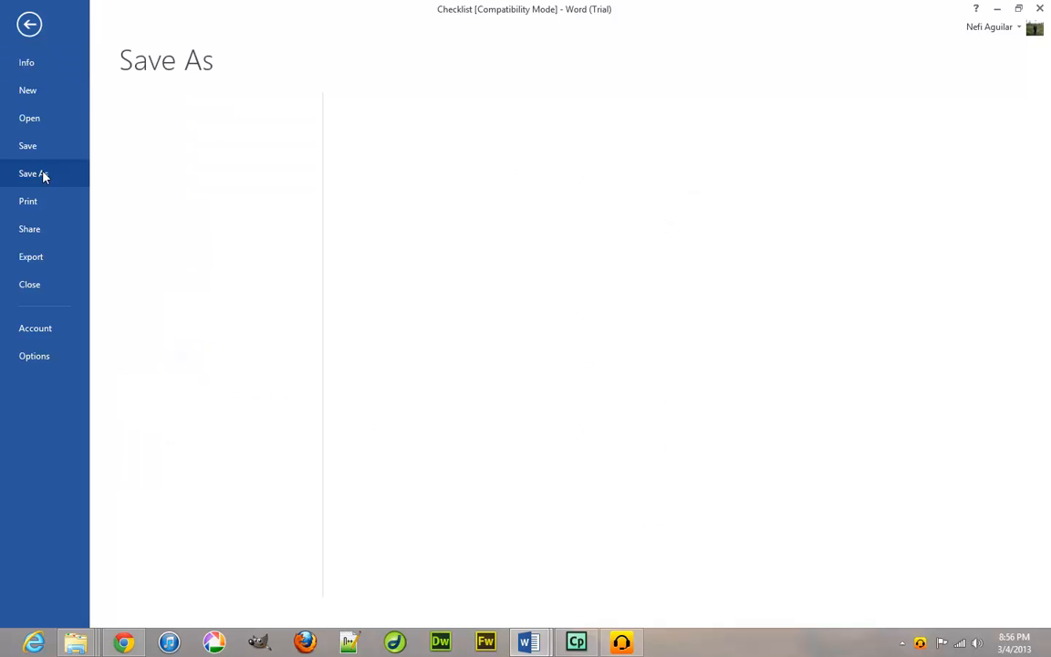
pyautogui.click(42, 258)
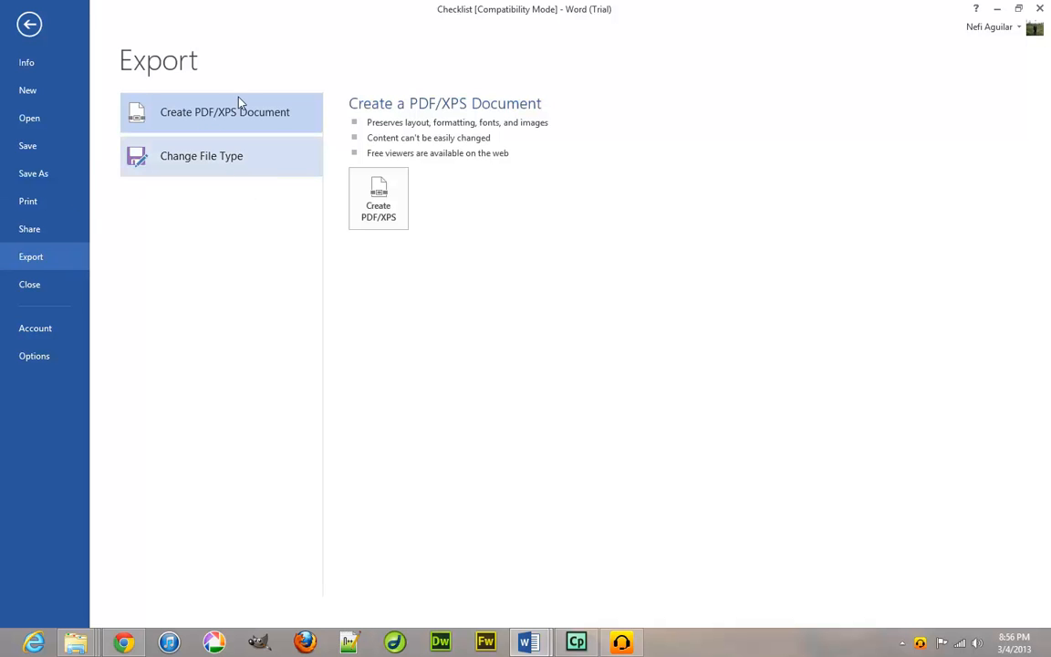
pyautogui.click(33, 230)
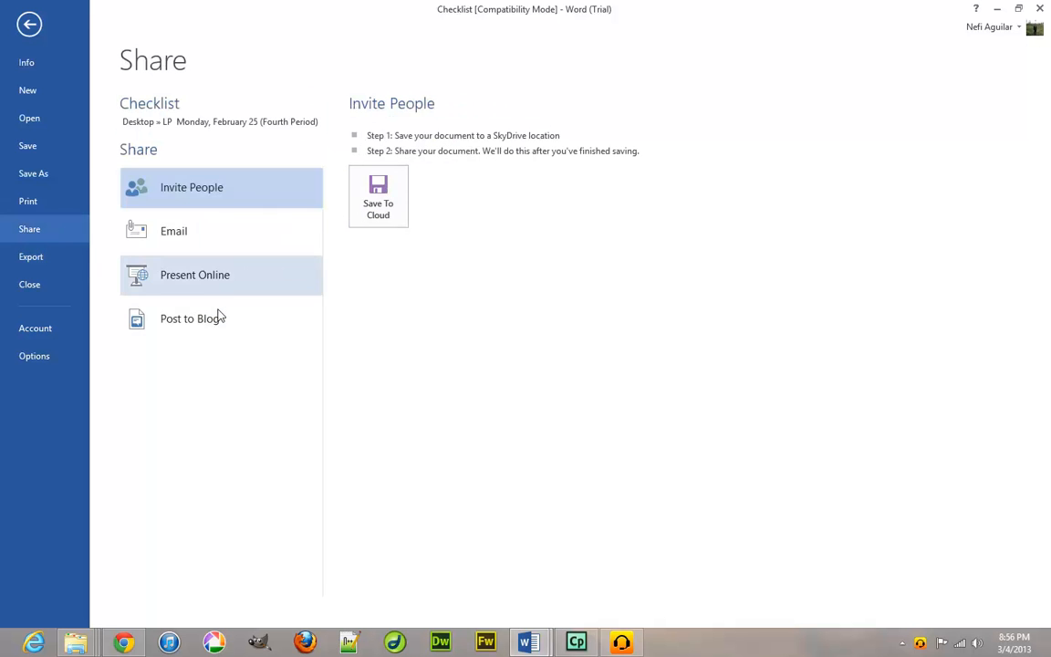
pyautogui.click(219, 317)
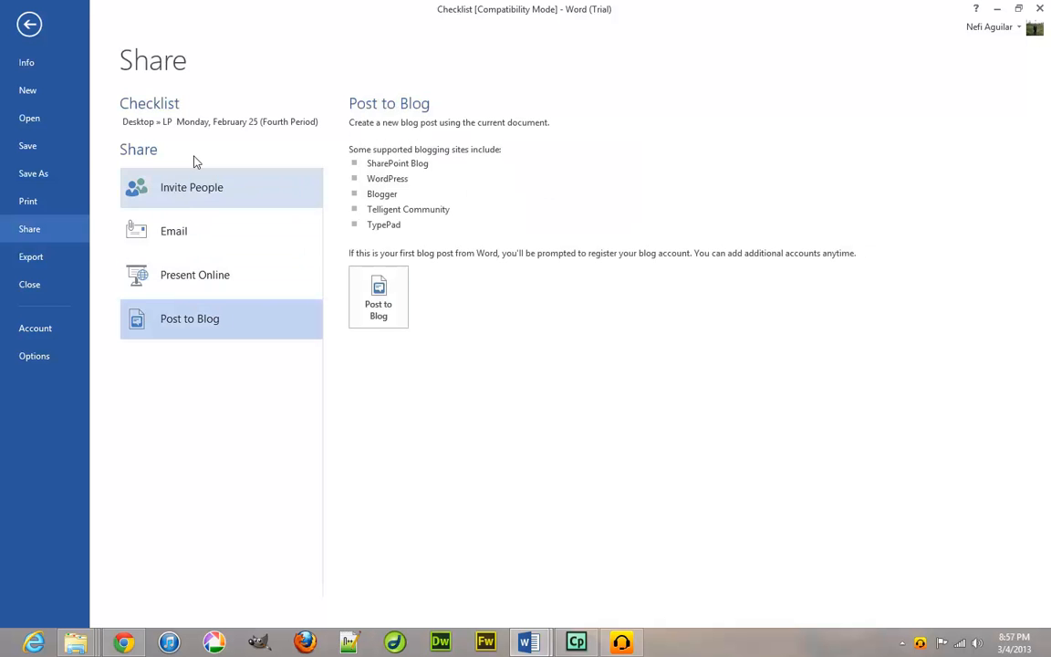
pyautogui.click(49, 203)
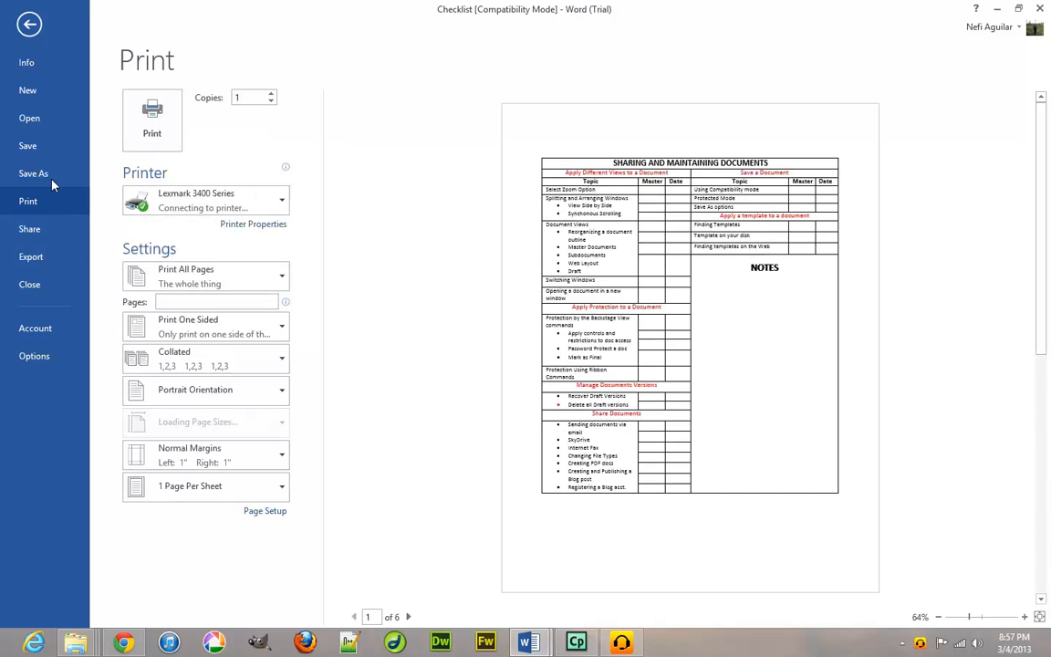
pyautogui.click(39, 67)
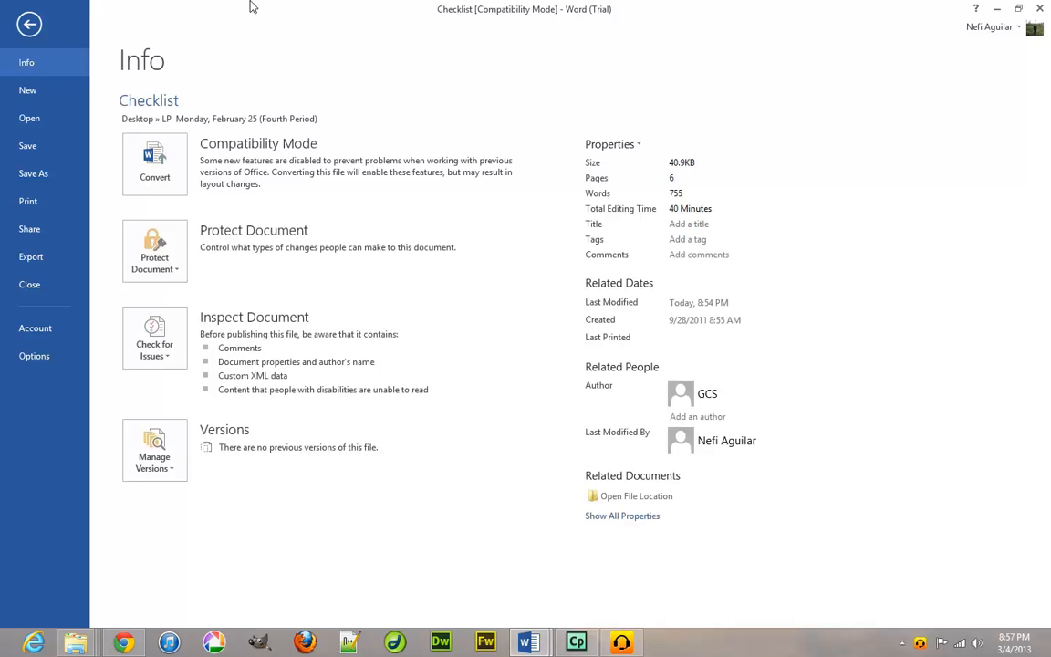
pyautogui.click(25, 30)
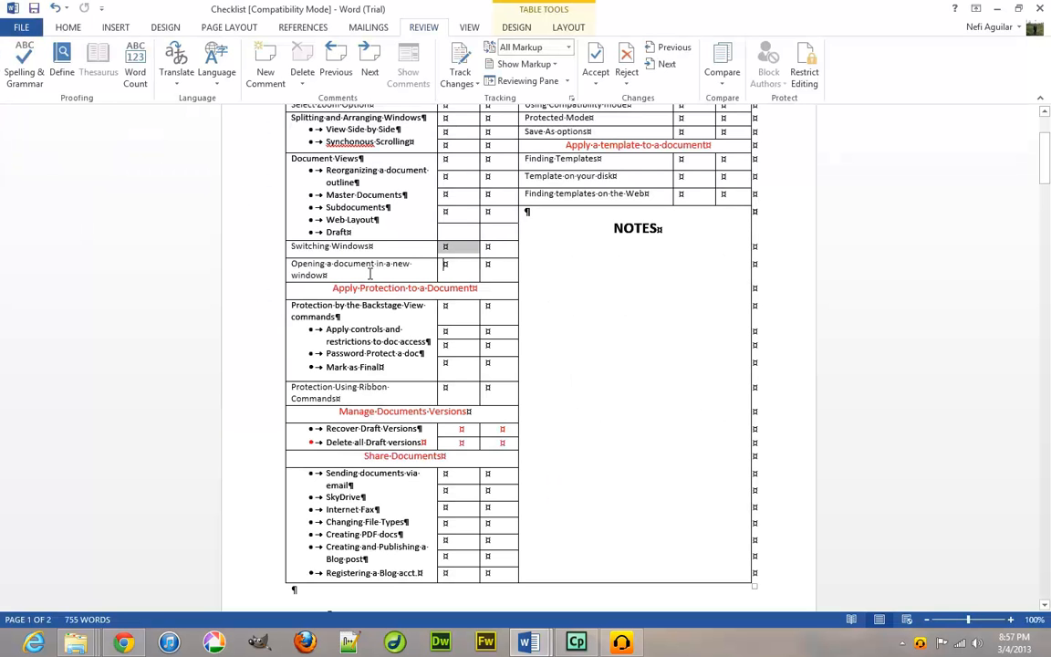
pyautogui.click(348, 399)
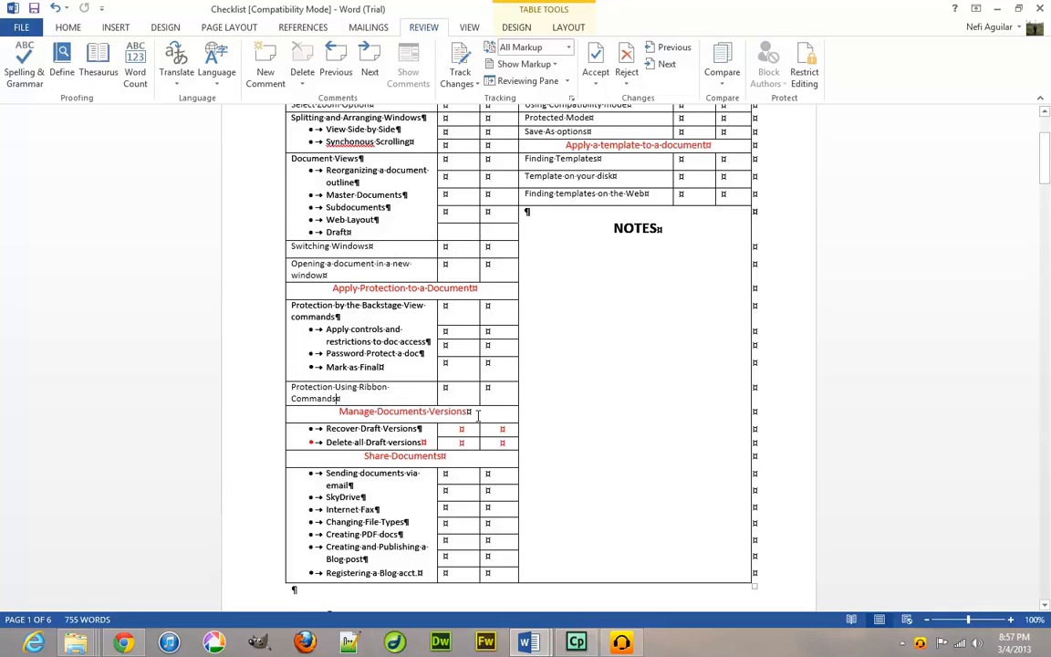
pyautogui.scroll(-1, 474, 414)
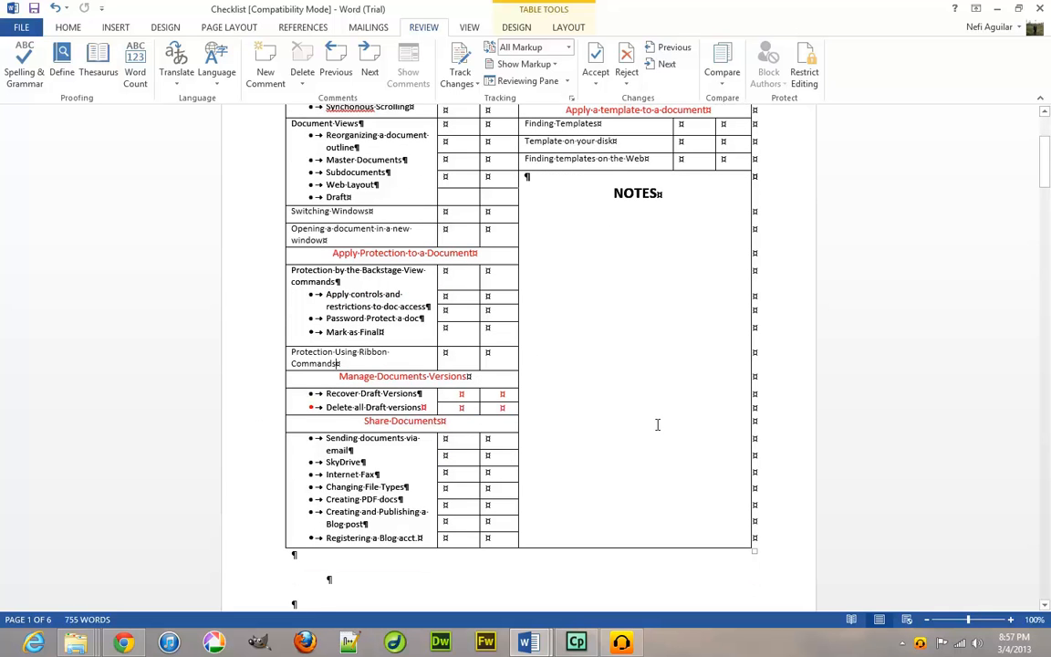
pyautogui.click(724, 85)
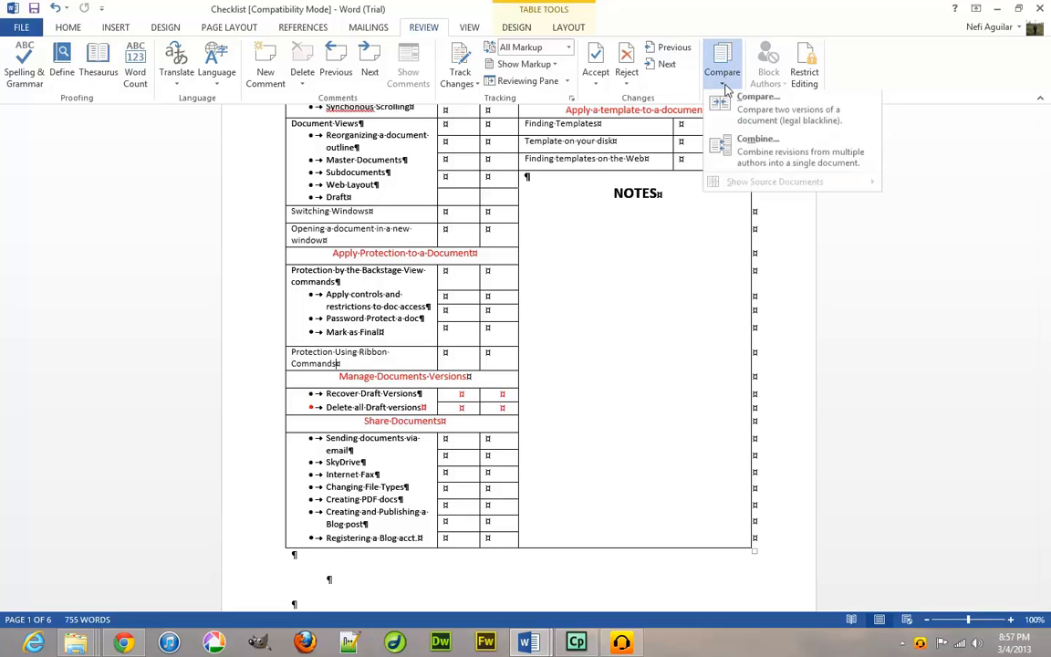
pyautogui.click(726, 87)
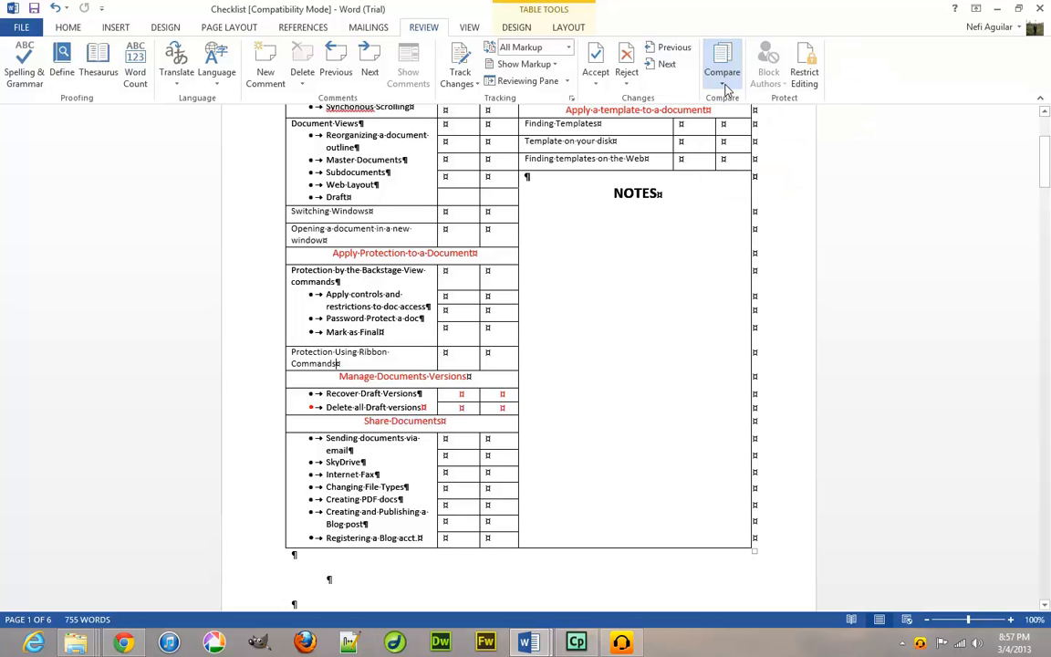
pyautogui.click(596, 87)
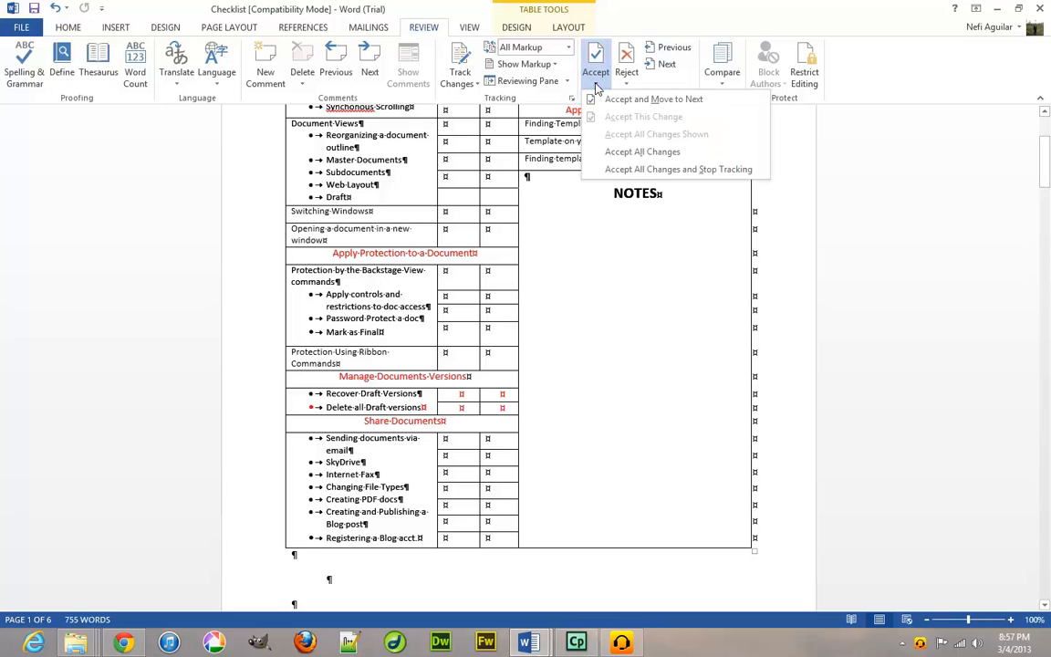
pyautogui.click(597, 84)
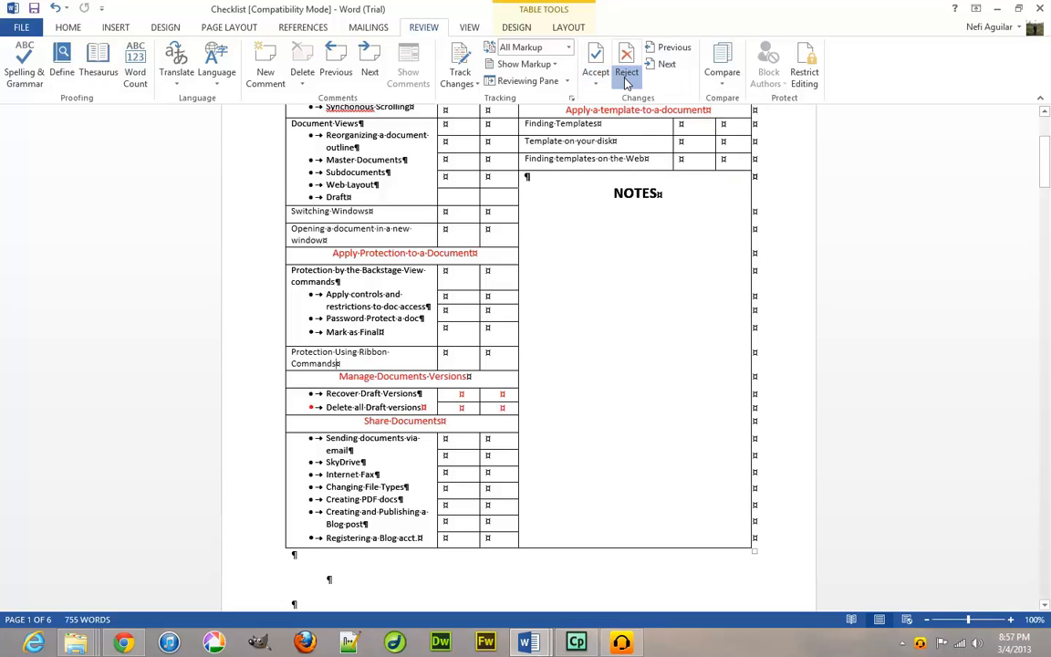
pyautogui.click(626, 80)
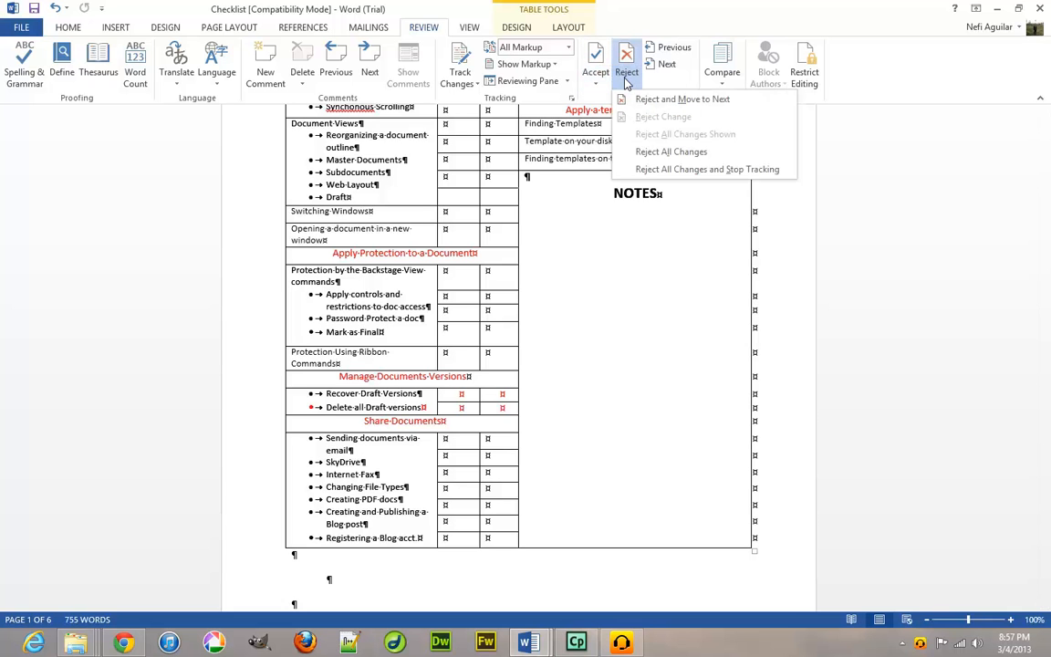
pyautogui.click(626, 80)
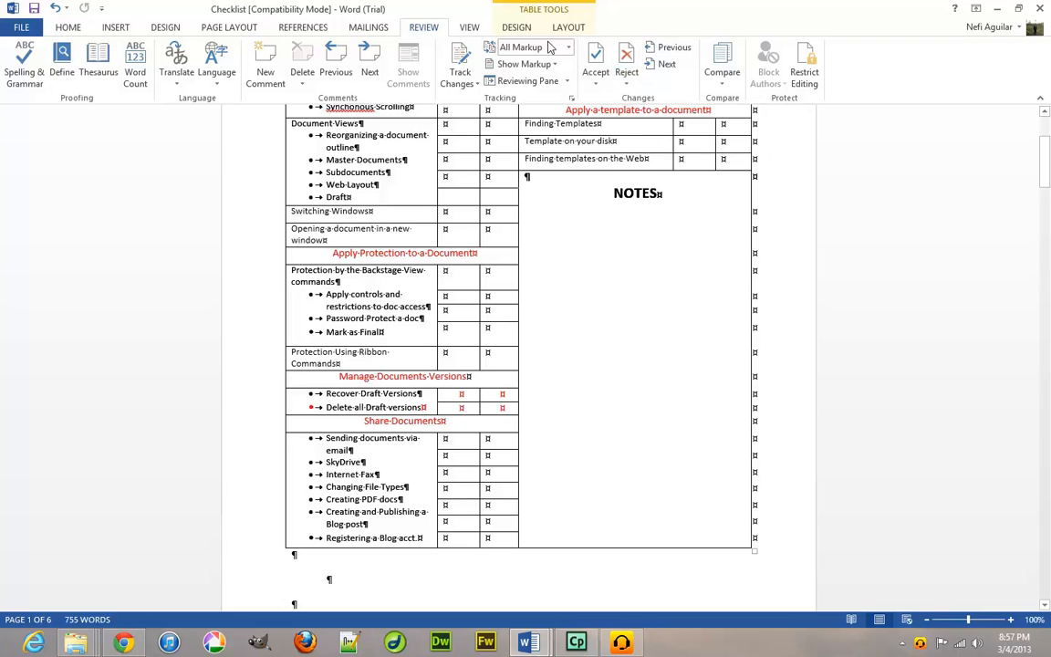
pyautogui.click(469, 29)
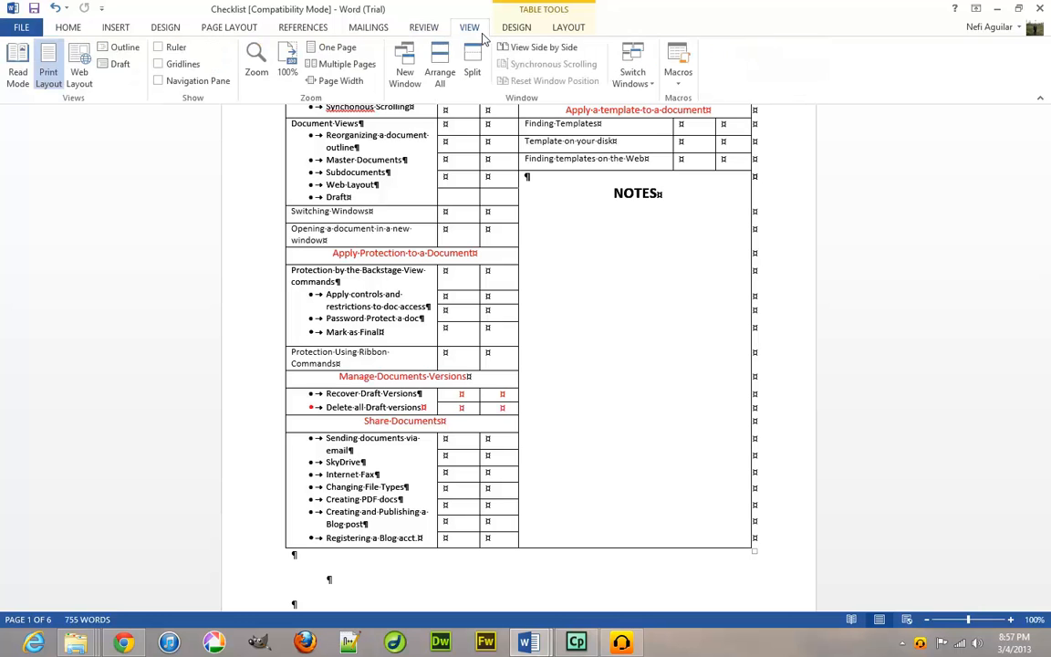
# Open Word Options and look through the Display page, then the Proofing settings.
pyautogui.click(412, 27)
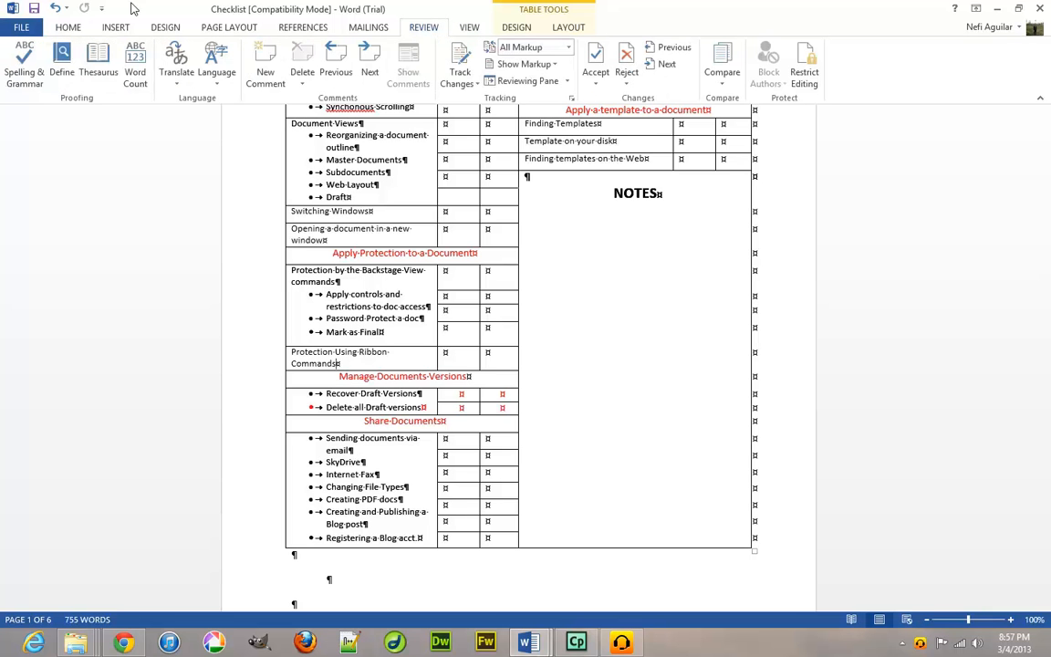
pyautogui.hotkey('alt', 'f')
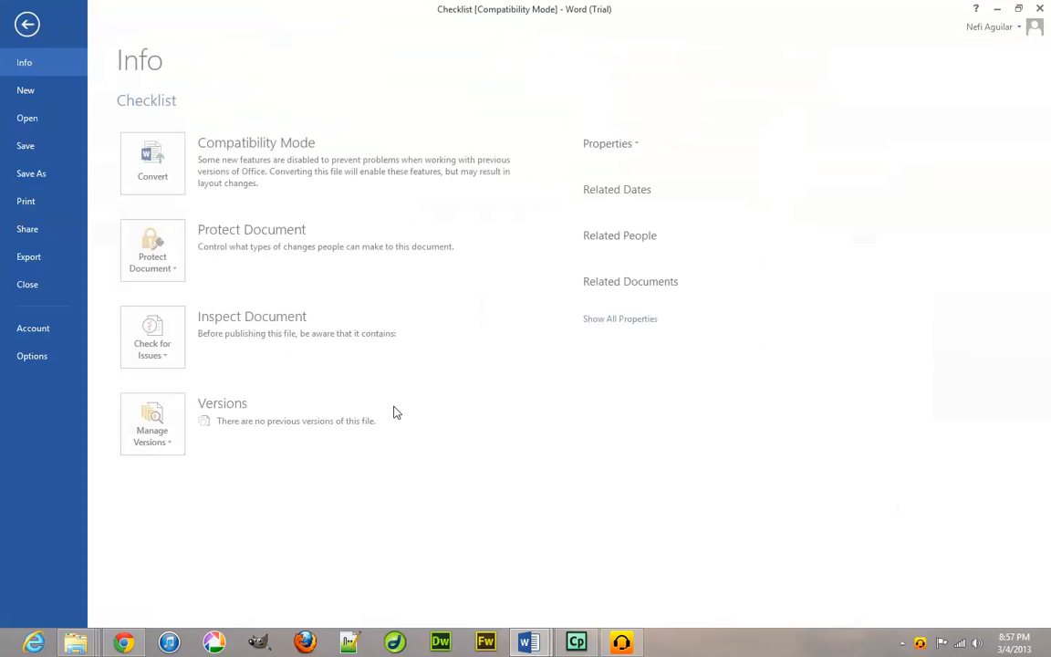
pyautogui.press('Escape')
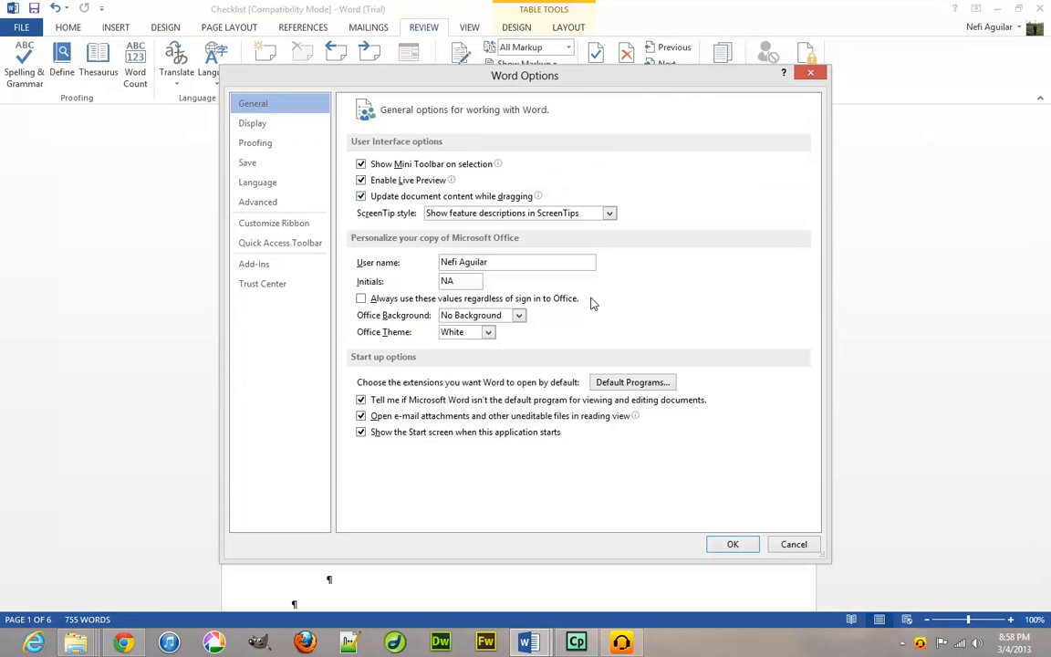
pyautogui.click(276, 130)
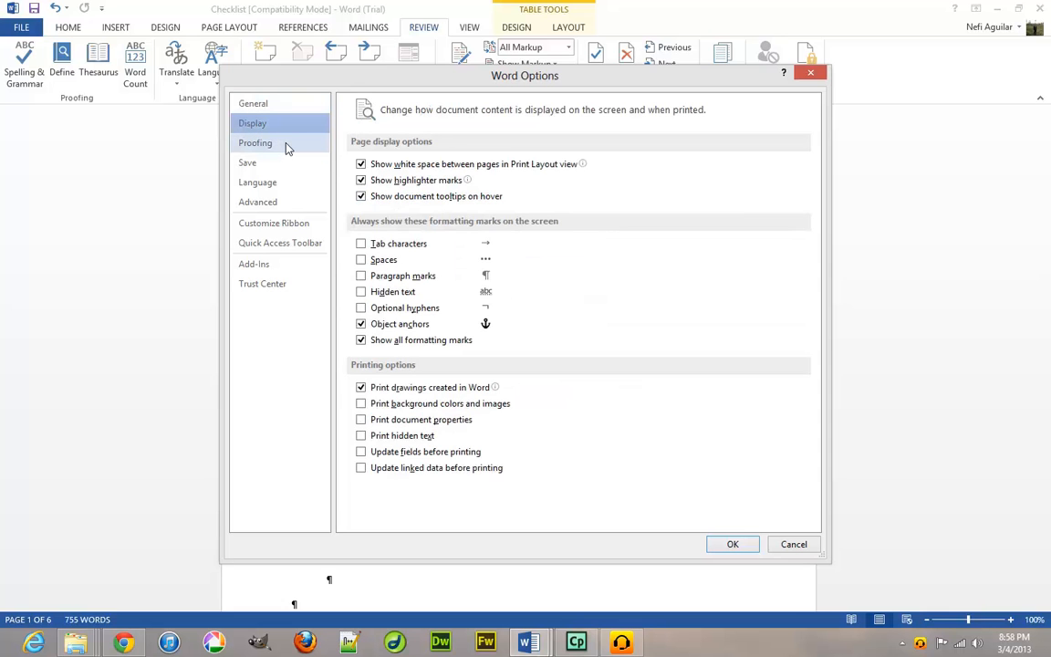
pyautogui.click(285, 146)
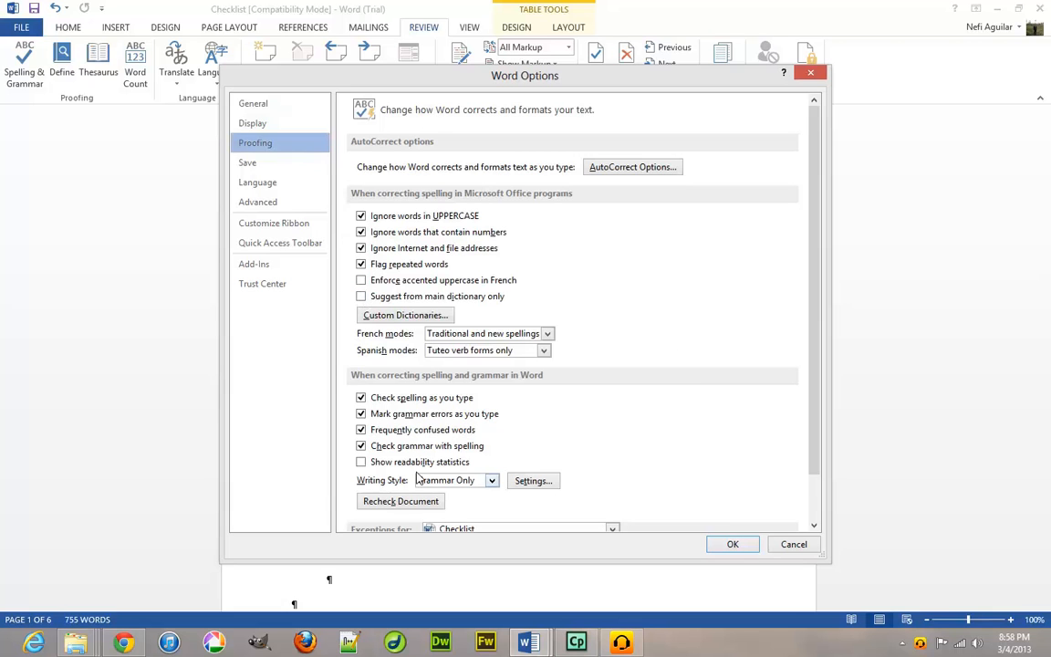
pyautogui.scroll(-1, 582, 431)
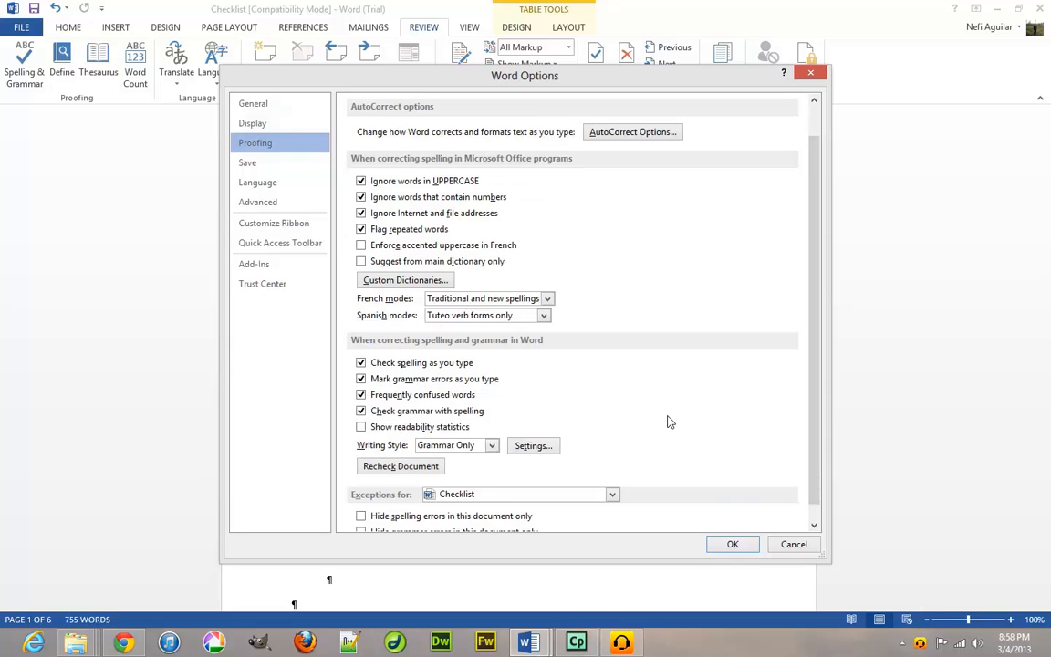
pyautogui.scroll(-1, 670, 422)
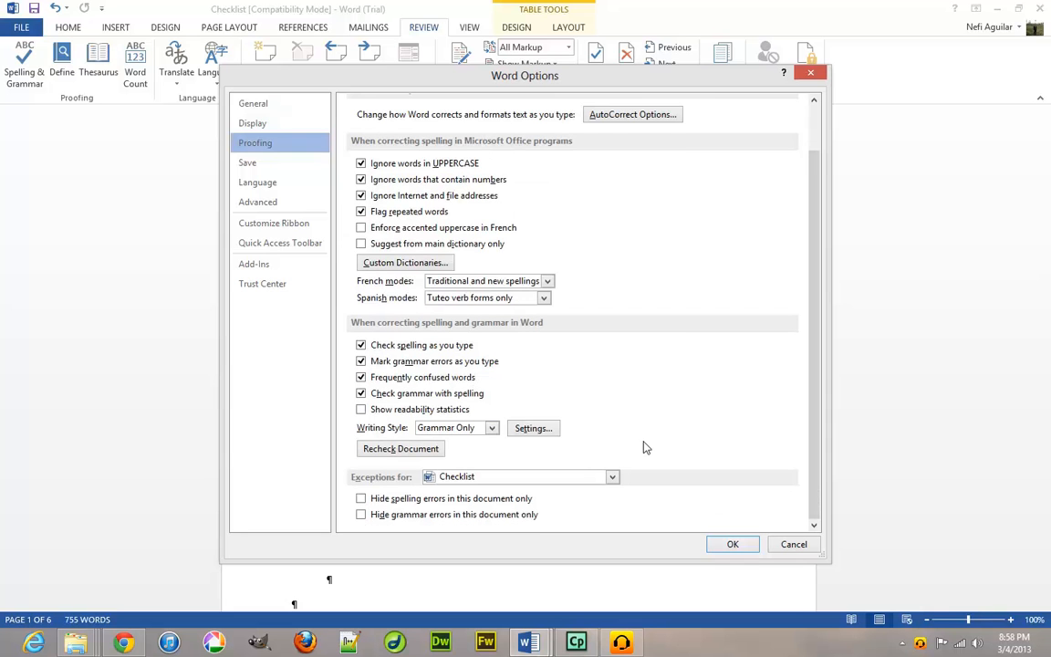
pyautogui.scroll(3, 584, 402)
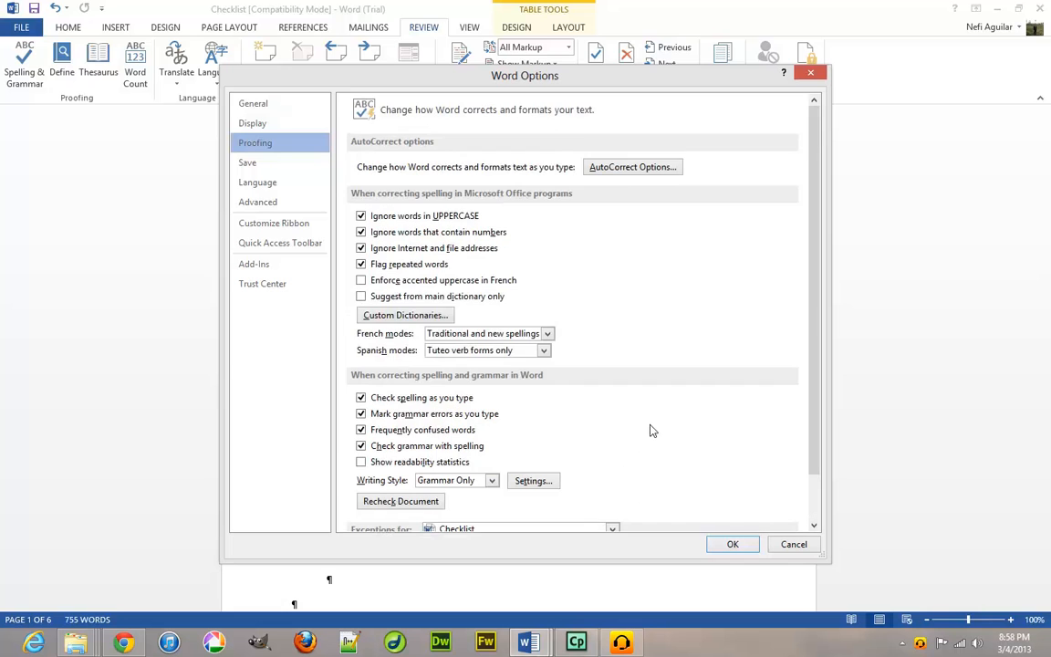
# Add the user's surname to the Other Corrections don't-correct list in AutoCorrect Exceptions.
pyautogui.click(628, 170)
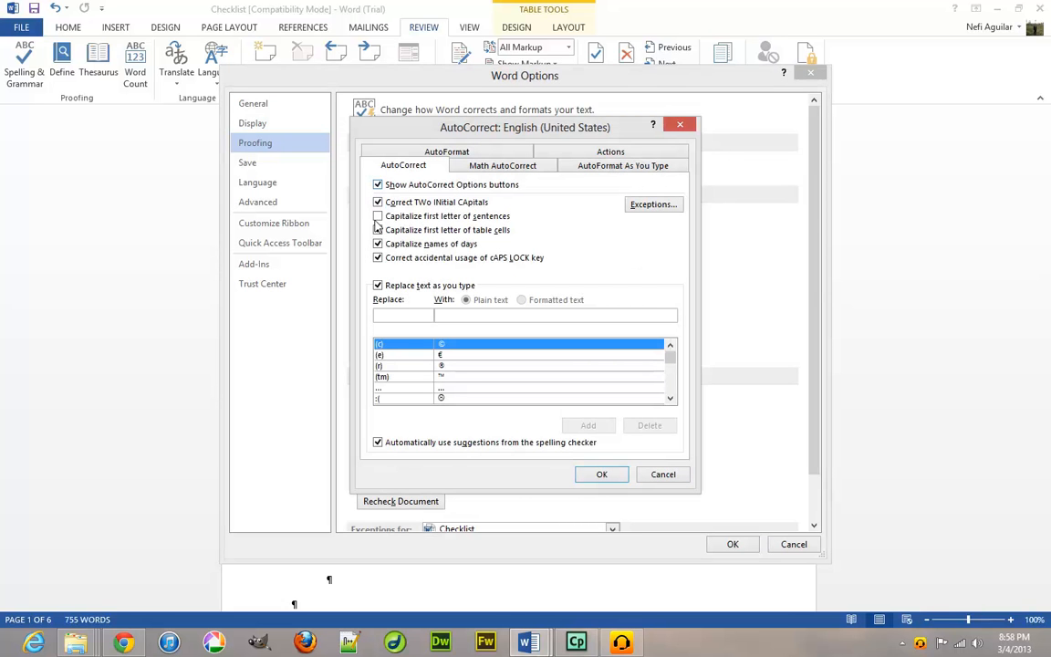
pyautogui.click(653, 205)
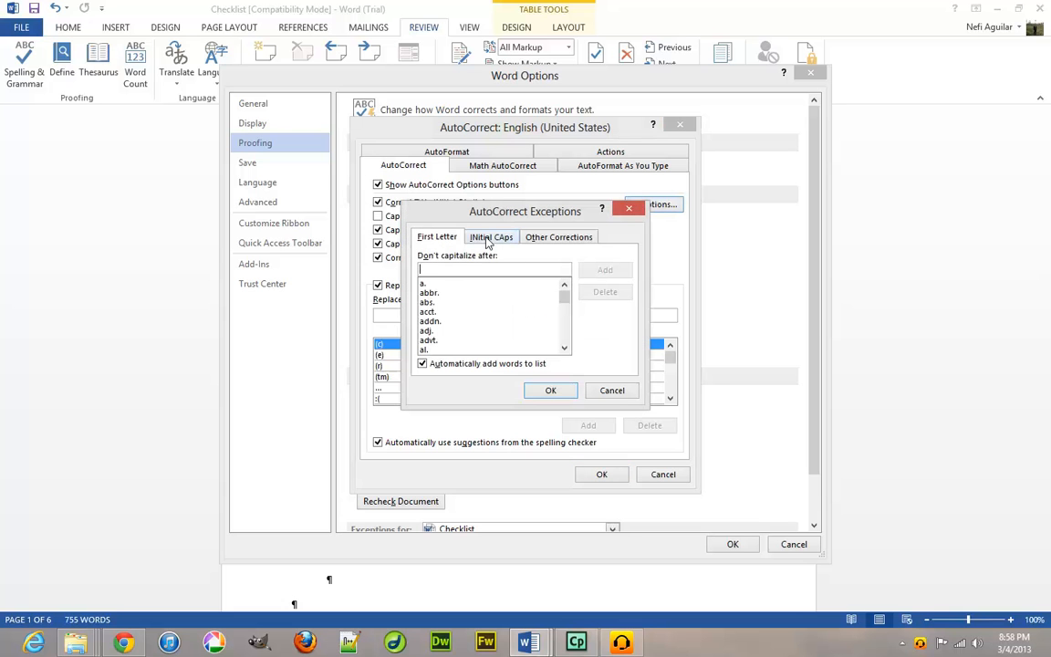
pyautogui.click(491, 240)
pyautogui.click(545, 240)
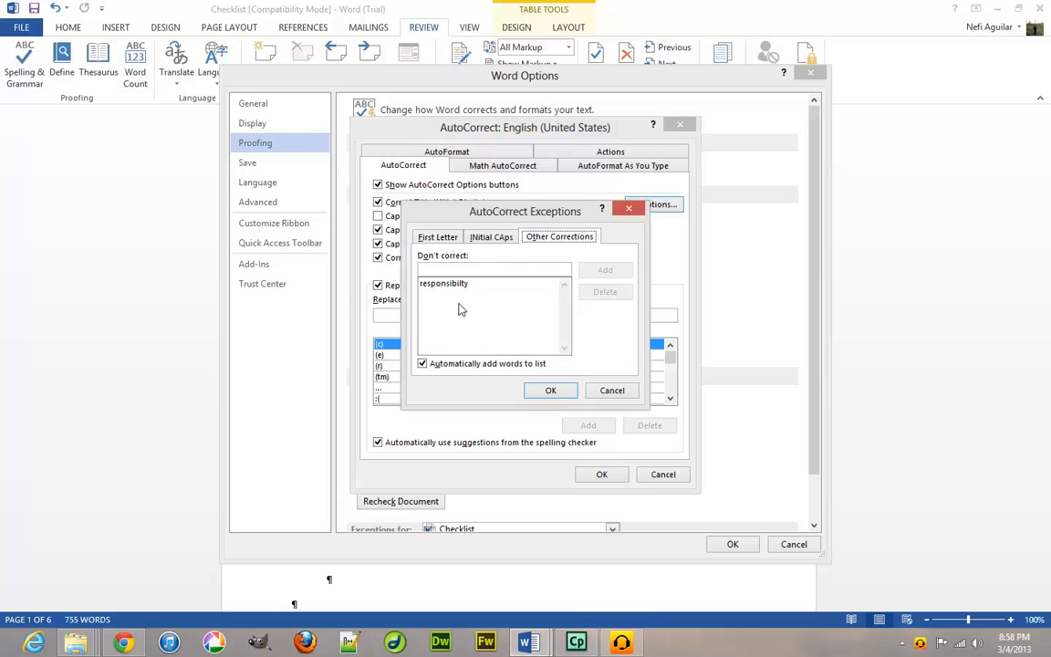
pyautogui.click(480, 270)
pyautogui.write('Aguilar')
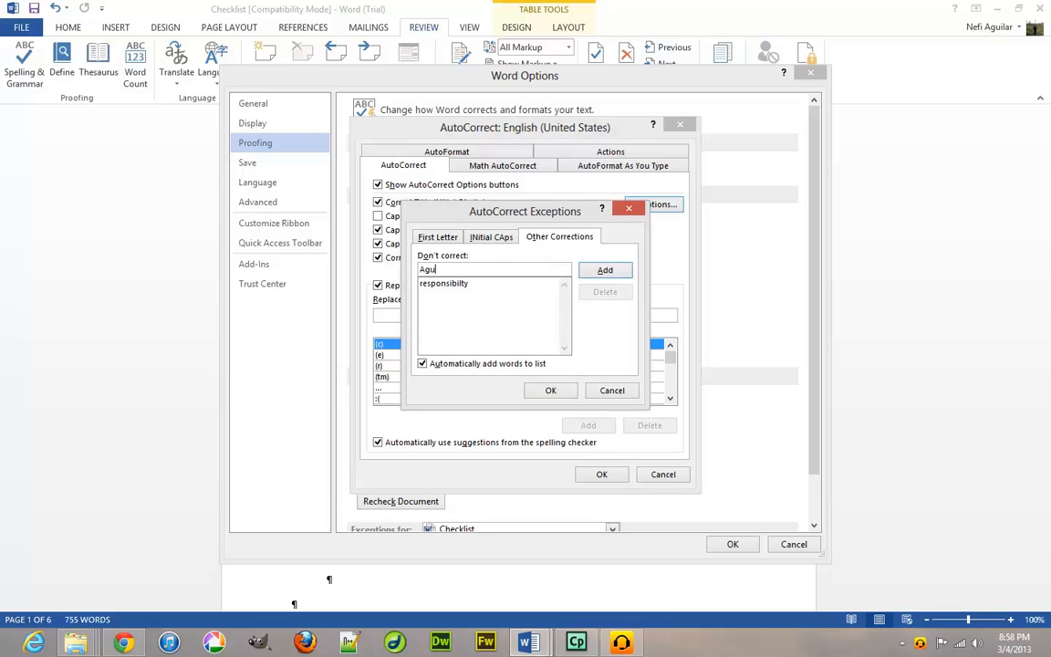
pyautogui.click(604, 270)
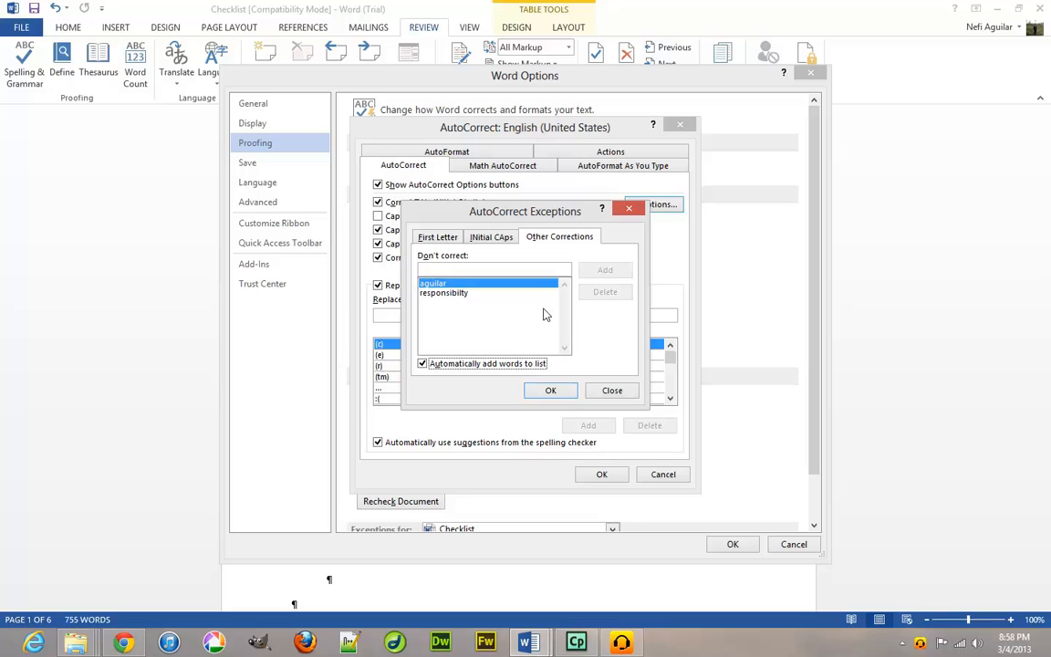
pyautogui.click(553, 391)
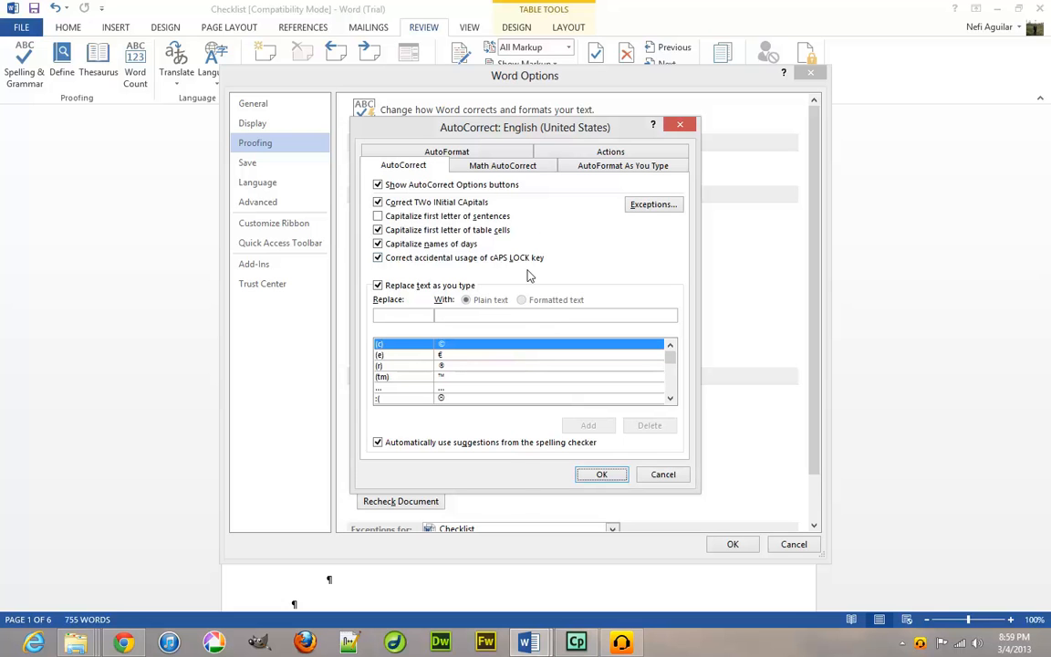
# Review the Math AutoCorrect, AutoFormat As You Type, Actions and AutoFormat tabs, then cancel AutoCorrect.
pyautogui.click(487, 167)
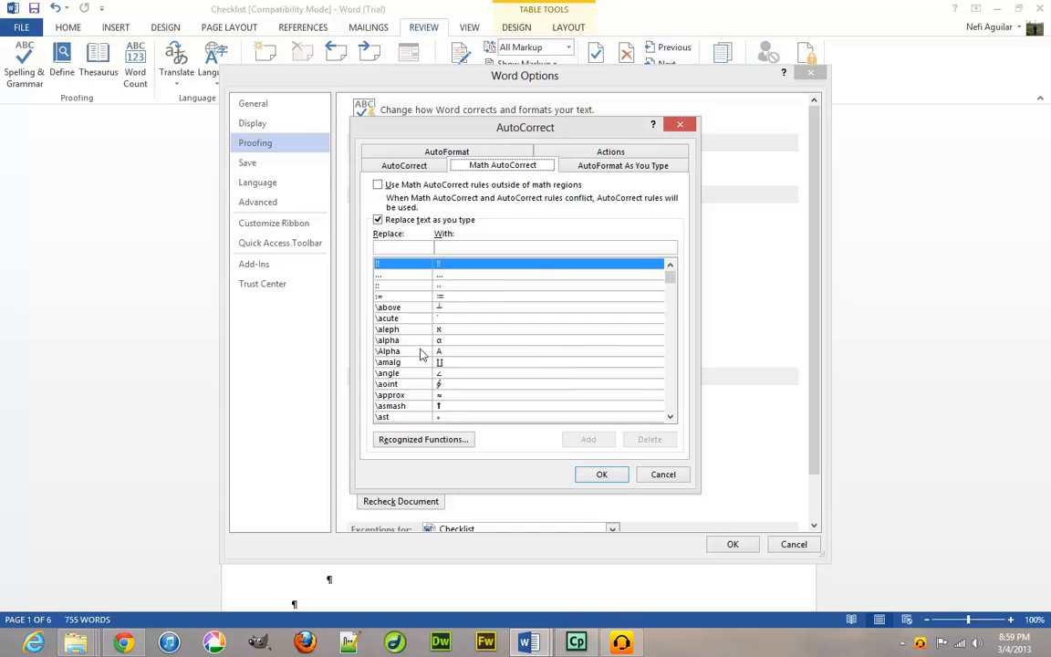
pyautogui.click(589, 166)
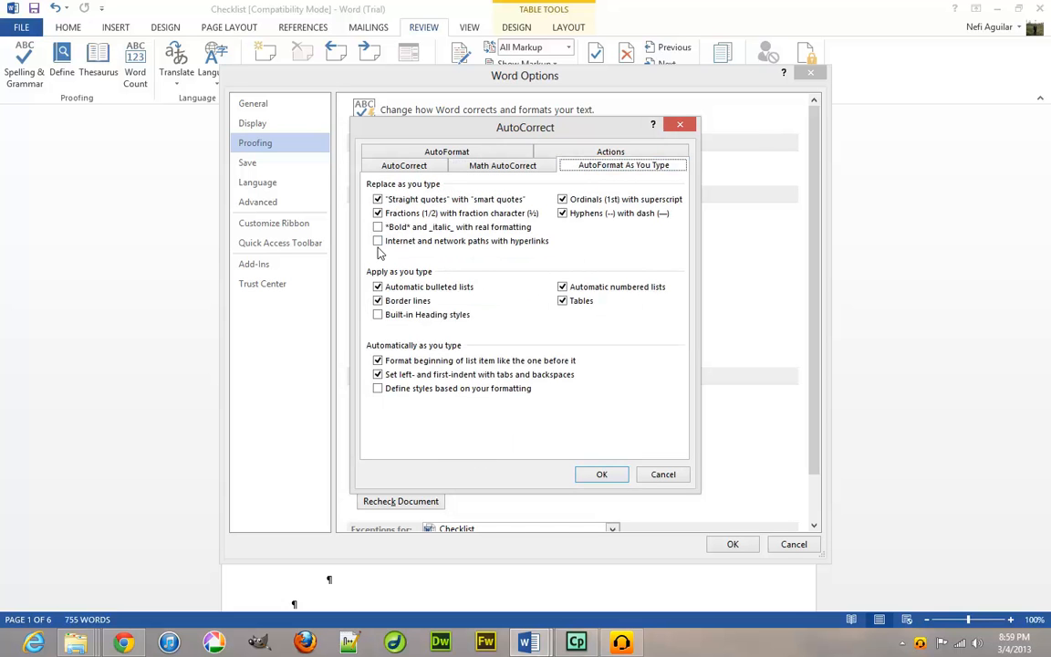
pyautogui.click(620, 156)
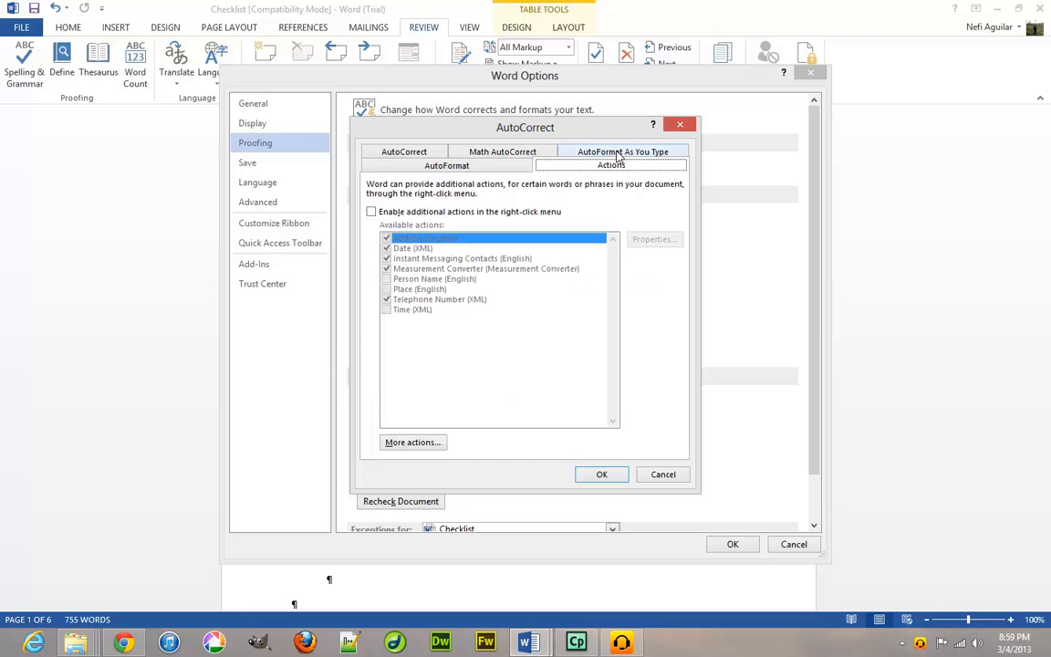
pyautogui.click(465, 171)
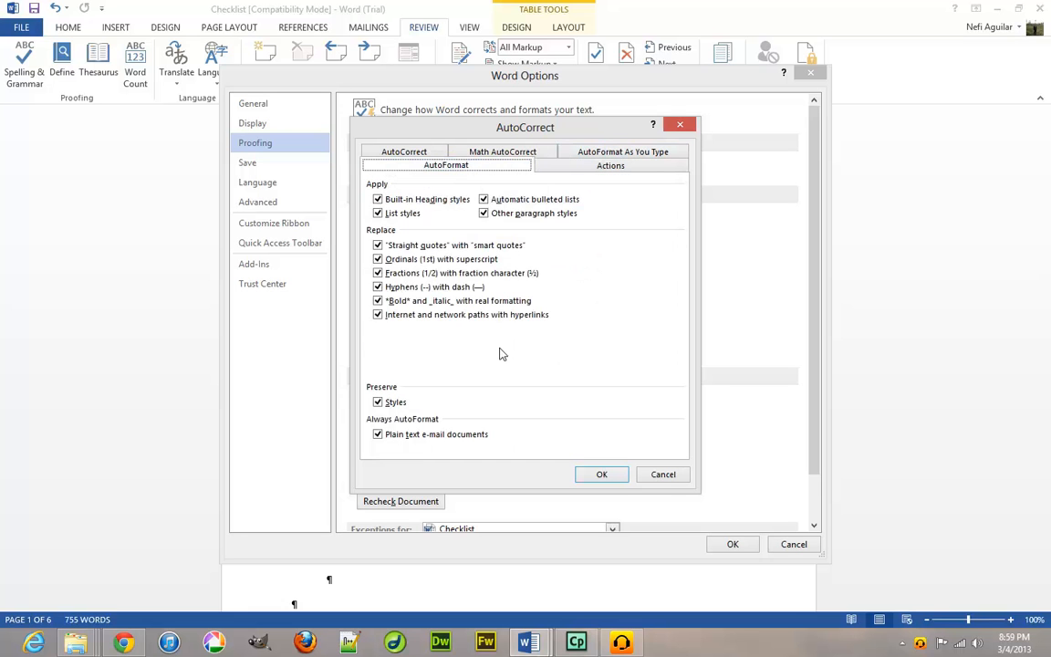
pyautogui.click(664, 475)
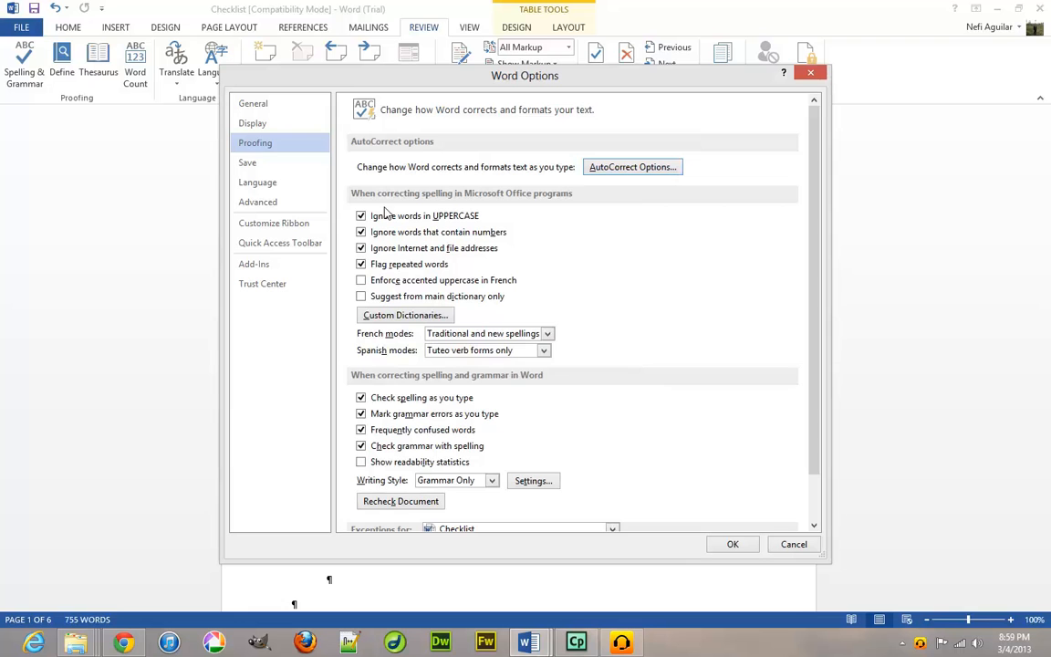
# Switch Word Options from Proofing to the Save category.
pyautogui.scroll(-3, 511, 389)
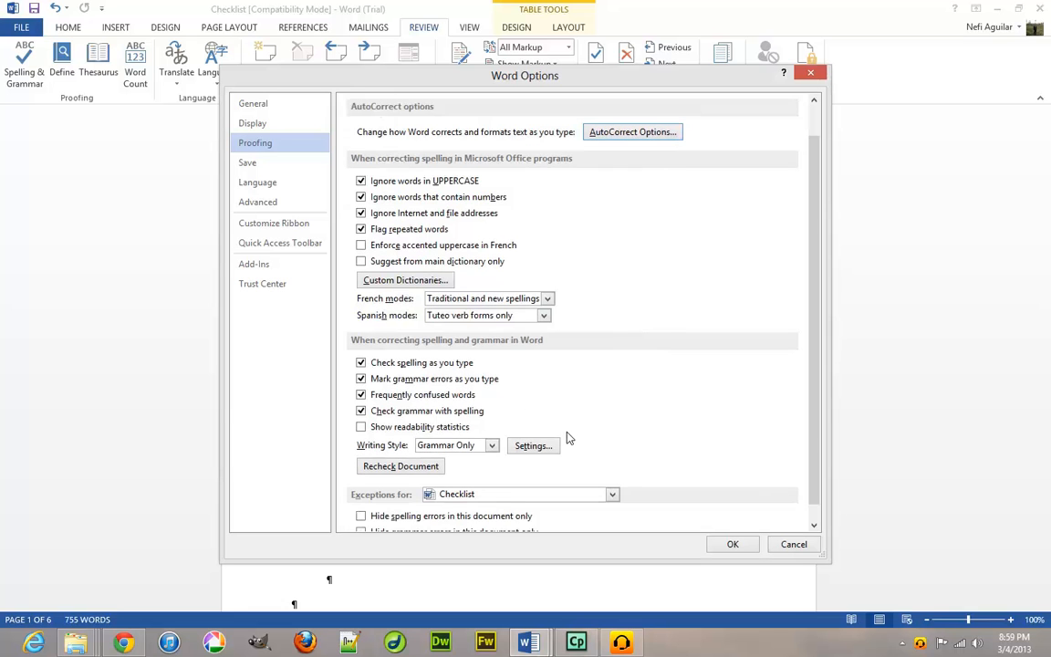
pyautogui.scroll(2, 511, 388)
pyautogui.click(268, 165)
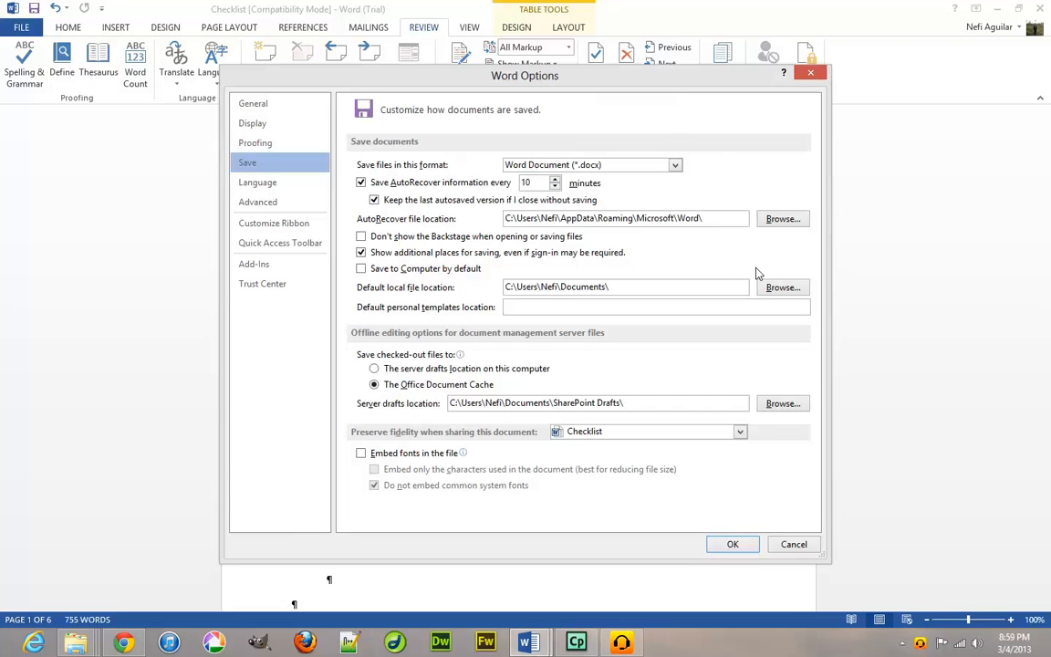
# Browse for a new AutoRecover file location, bringing up Modify Location at the Word folder.
pyautogui.click(786, 219)
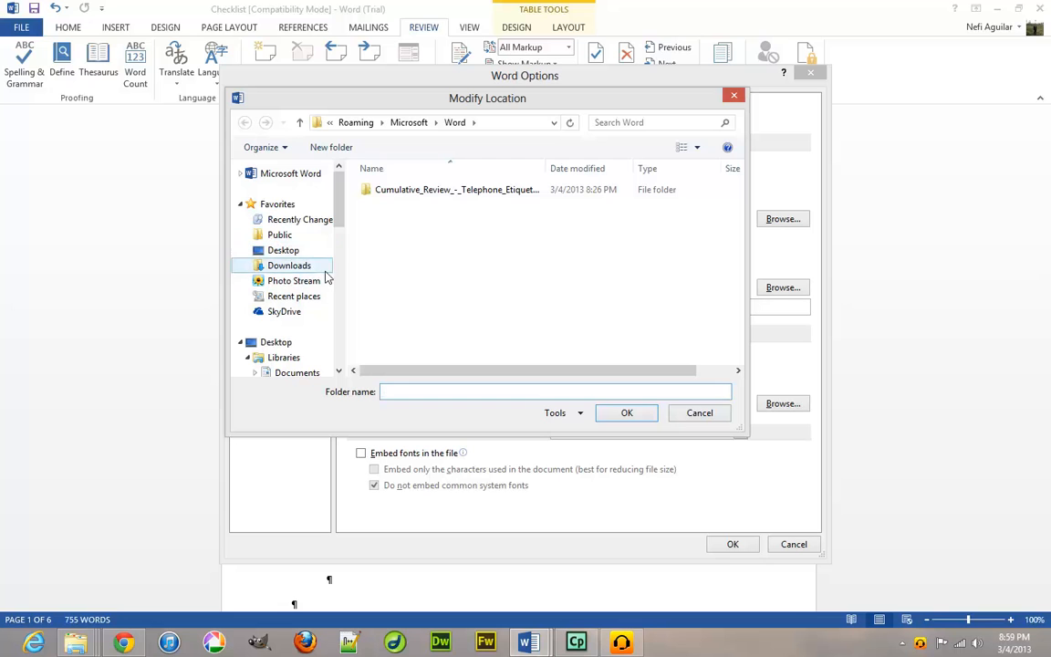
# Try setting the Documents library as the AutoRecover folder, dismissing the library warnings.
pyautogui.click(284, 358)
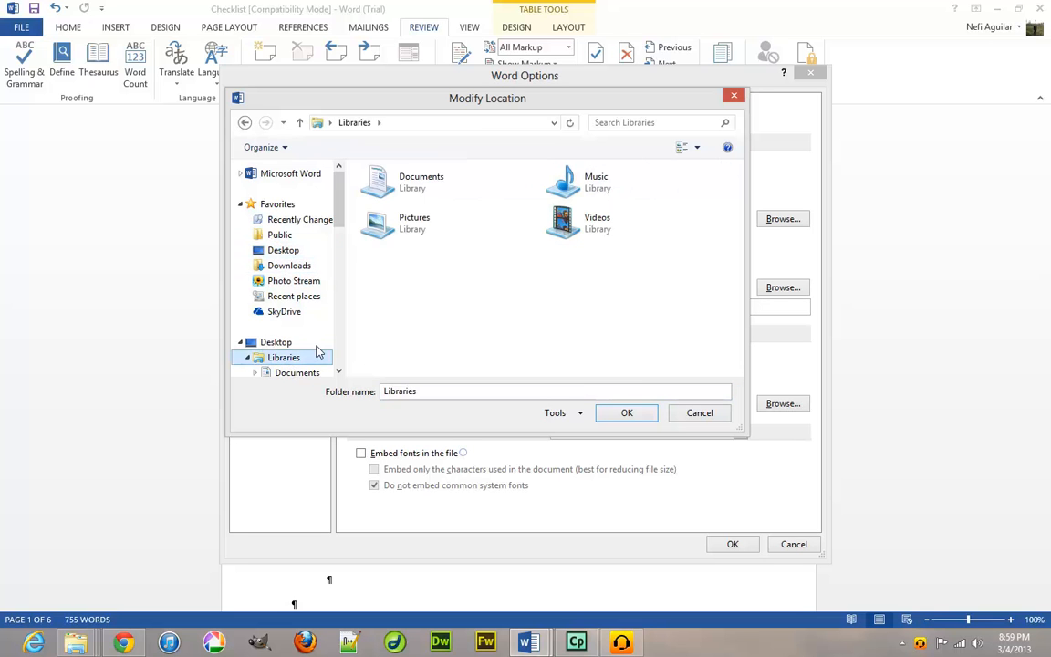
pyautogui.click(412, 188)
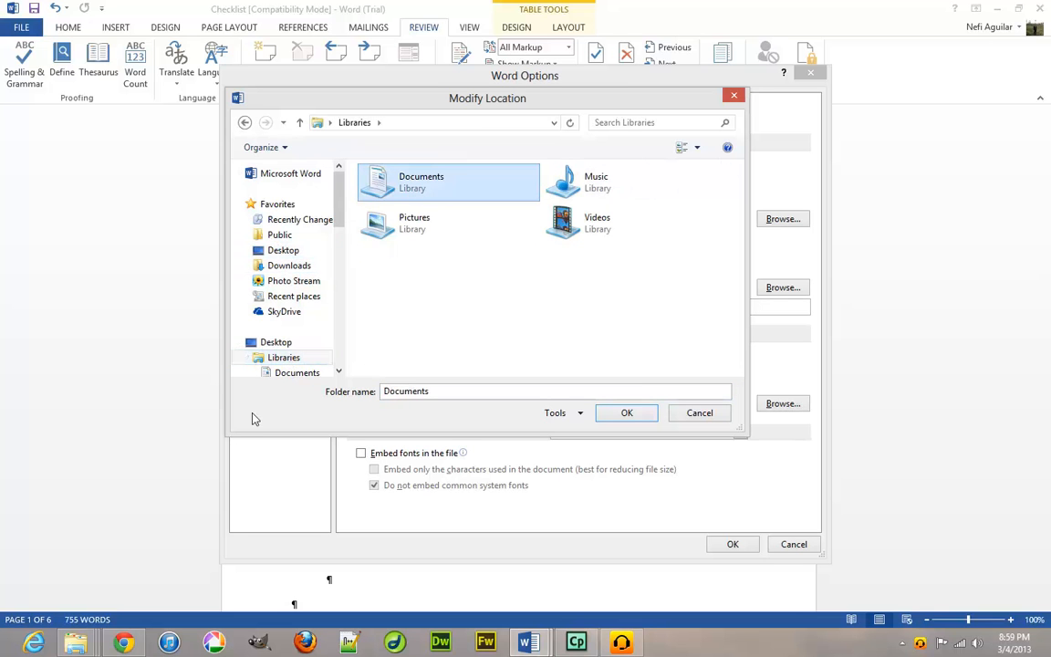
pyautogui.click(627, 413)
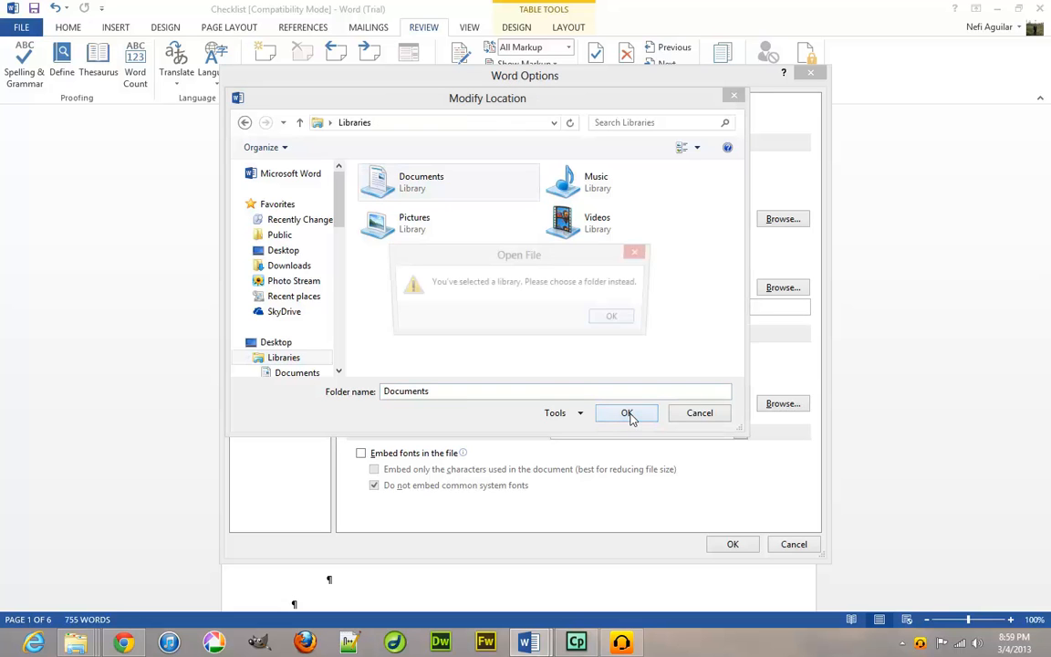
pyautogui.click(612, 317)
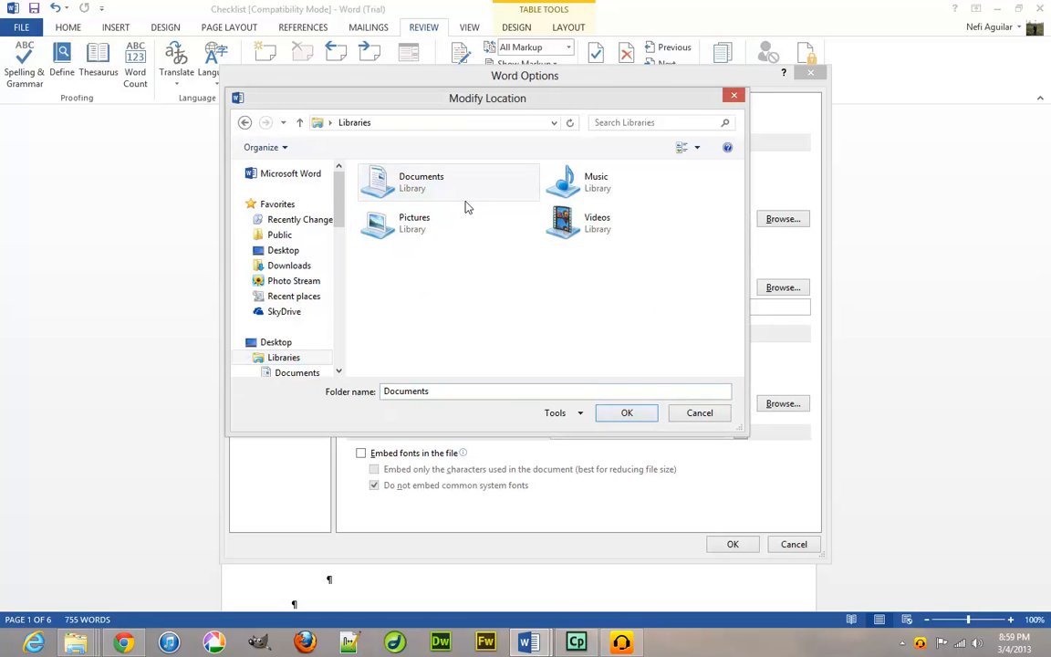
pyautogui.doubleClick(467, 209)
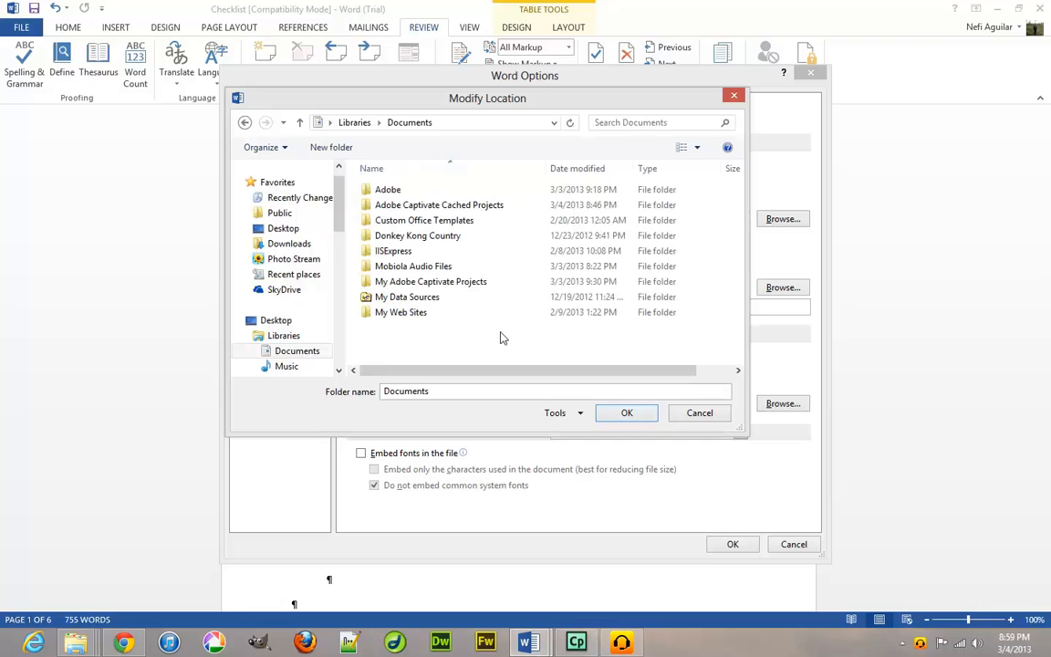
pyautogui.click(609, 413)
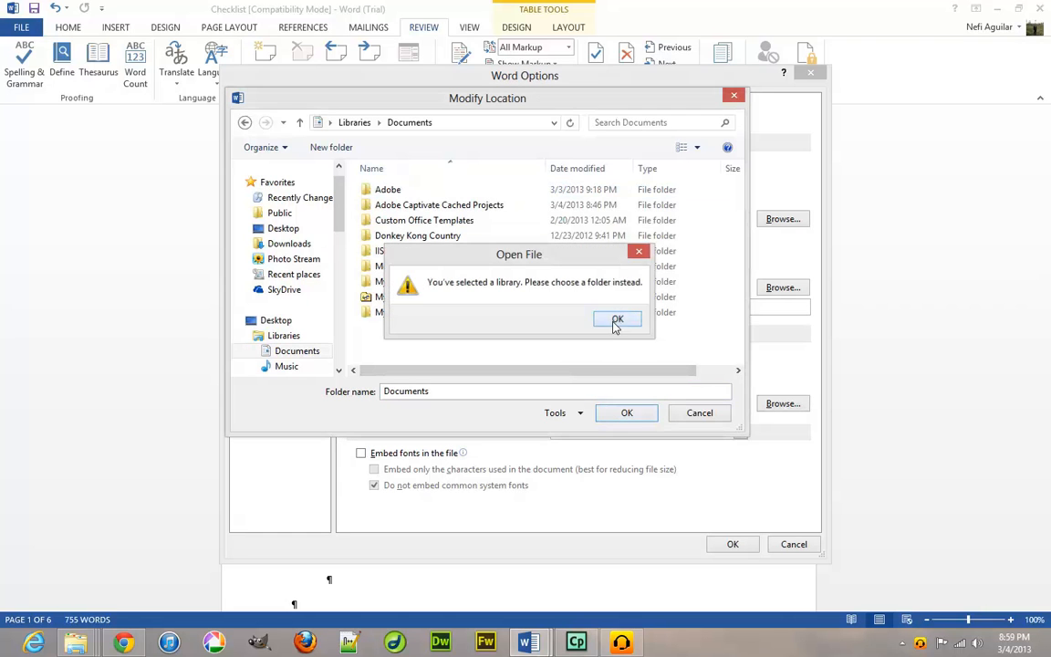
pyautogui.click(617, 325)
# Set the AutoRecover location to My Documents inside the user's personal folder.
pyautogui.moveTo(340, 228); pyautogui.dragTo(343, 266)
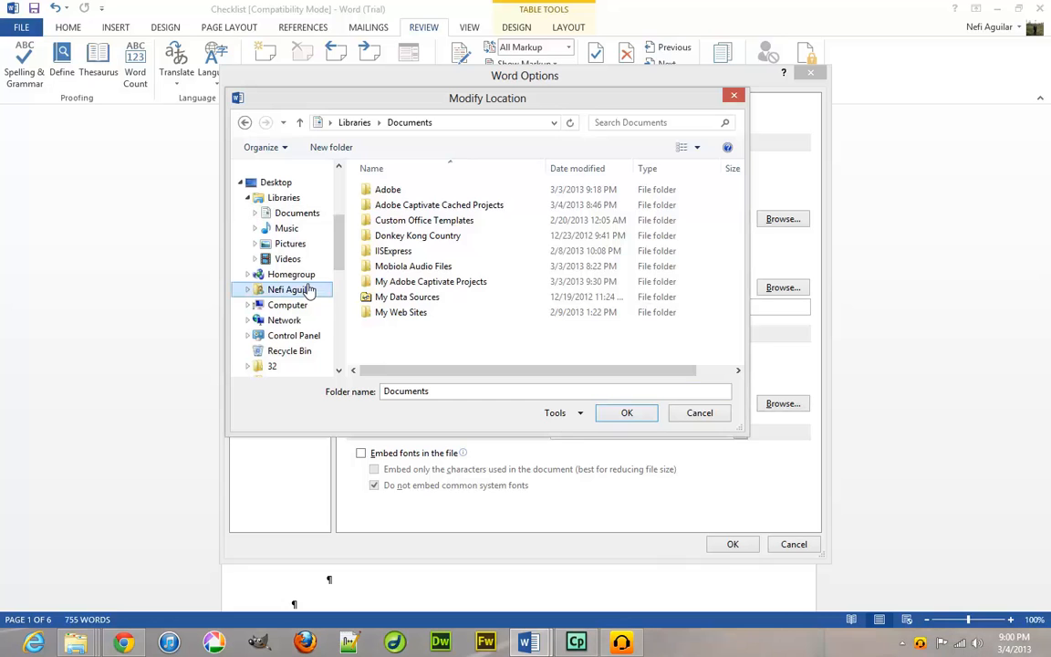
pyautogui.click(308, 289)
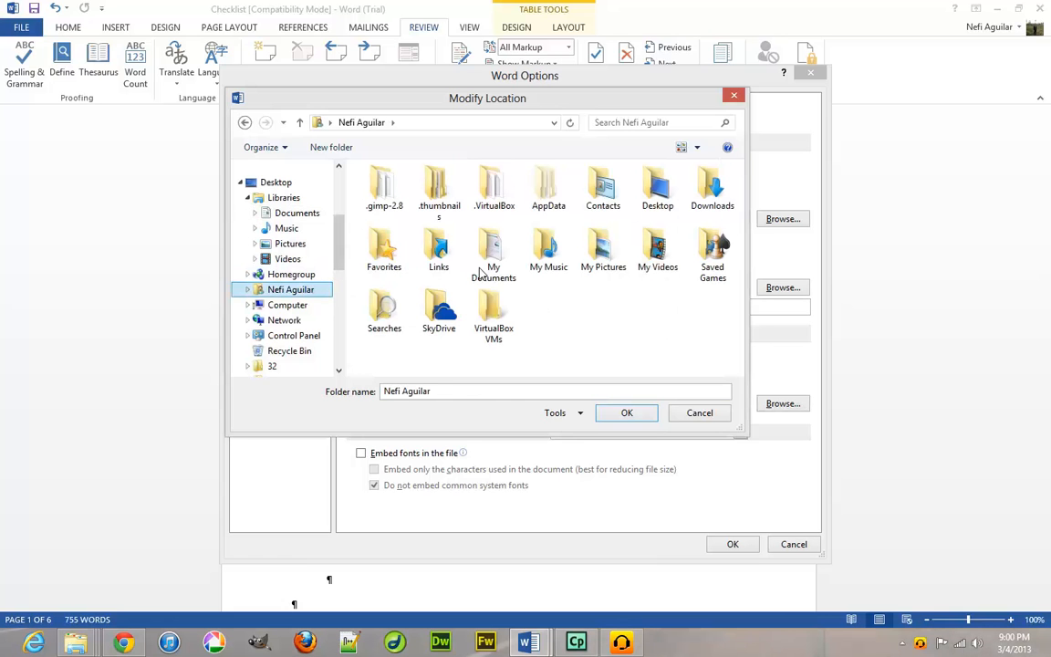
pyautogui.click(484, 270)
pyautogui.doubleClick(481, 271)
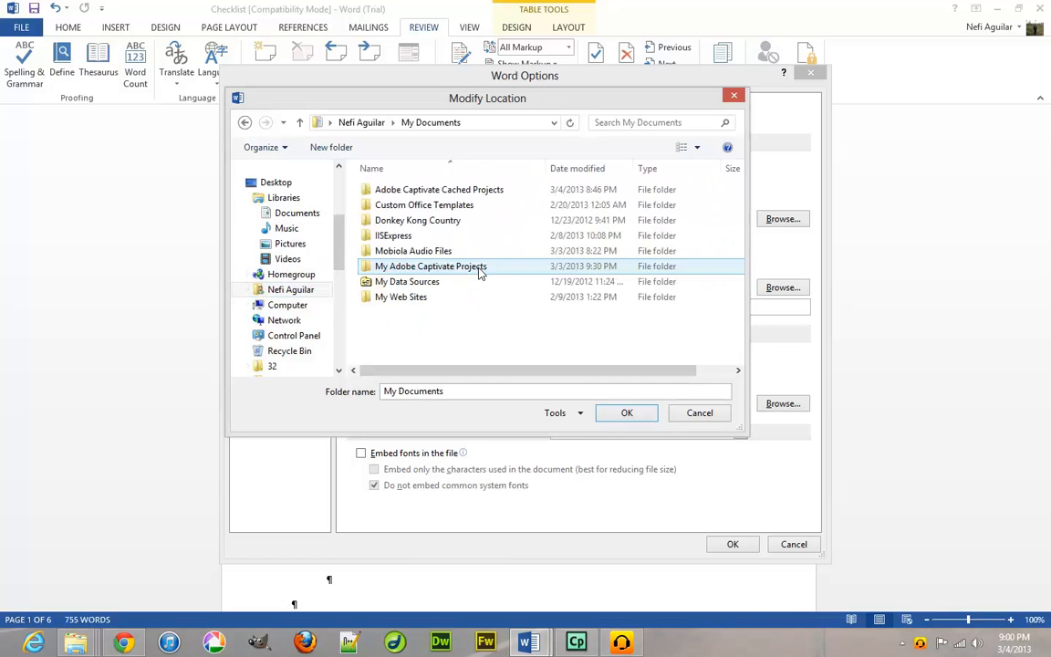
pyautogui.click(618, 418)
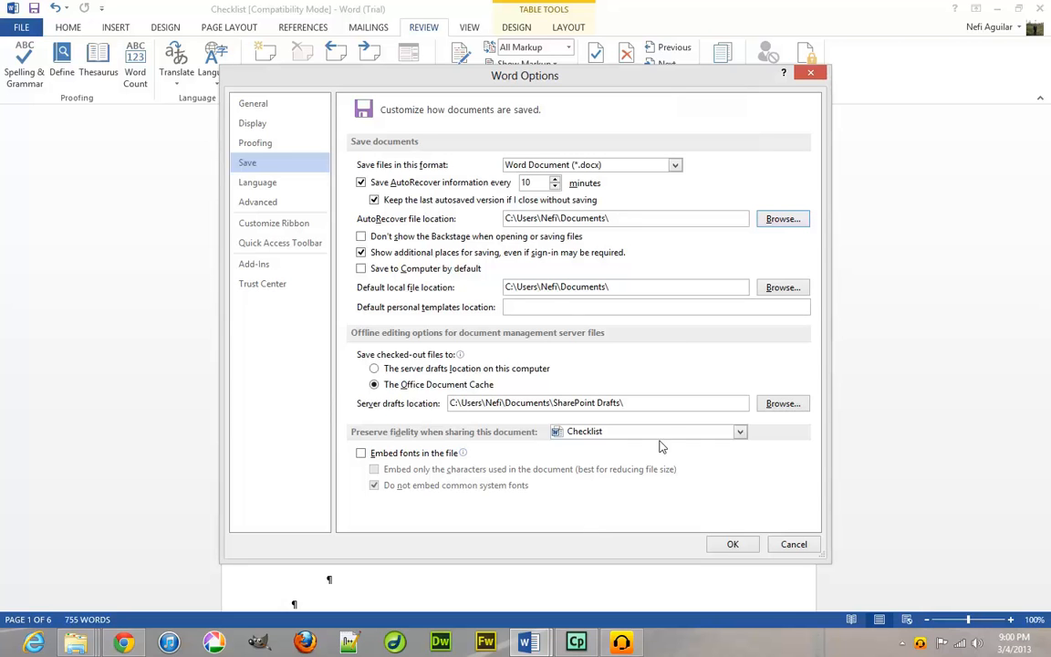
# Look through the Language, Advanced and Customize Ribbon pages, then close Word Options.
pyautogui.click(271, 186)
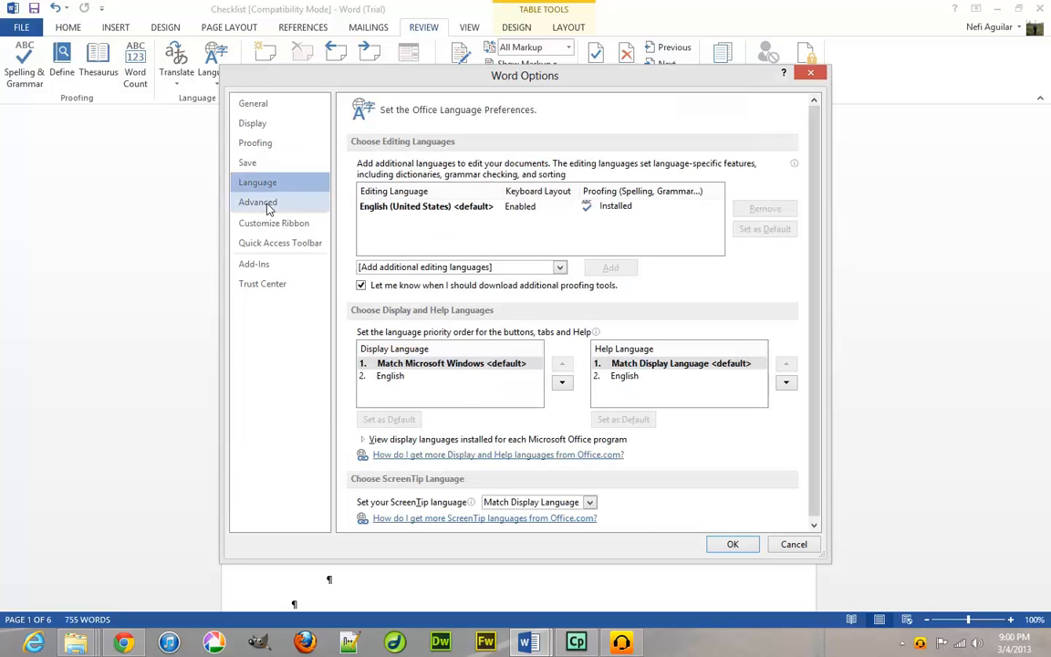
pyautogui.click(269, 208)
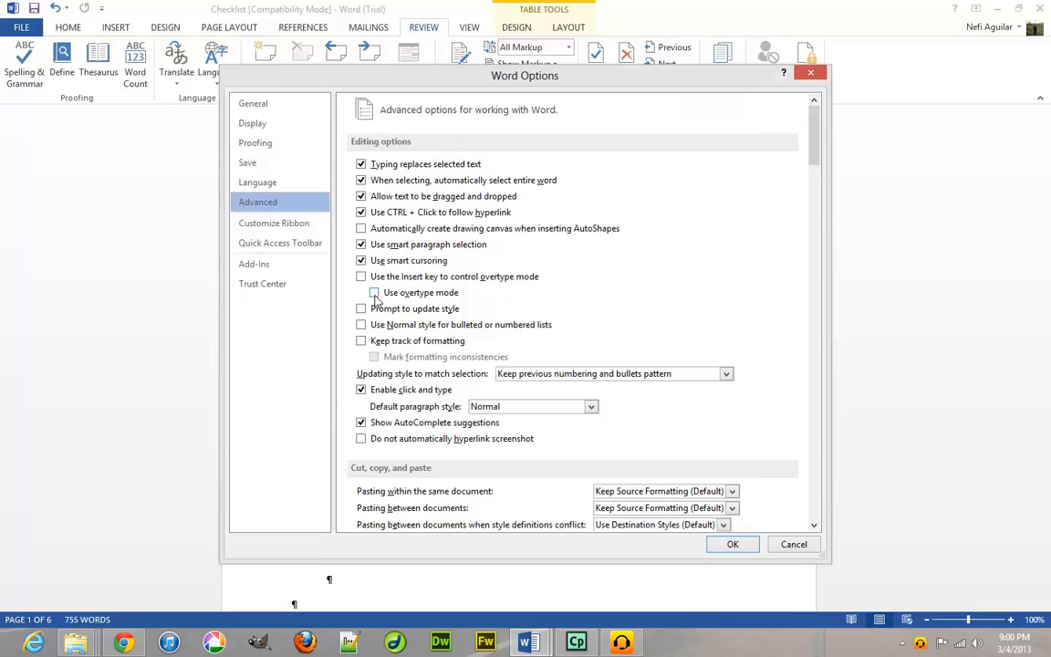
pyautogui.click(278, 224)
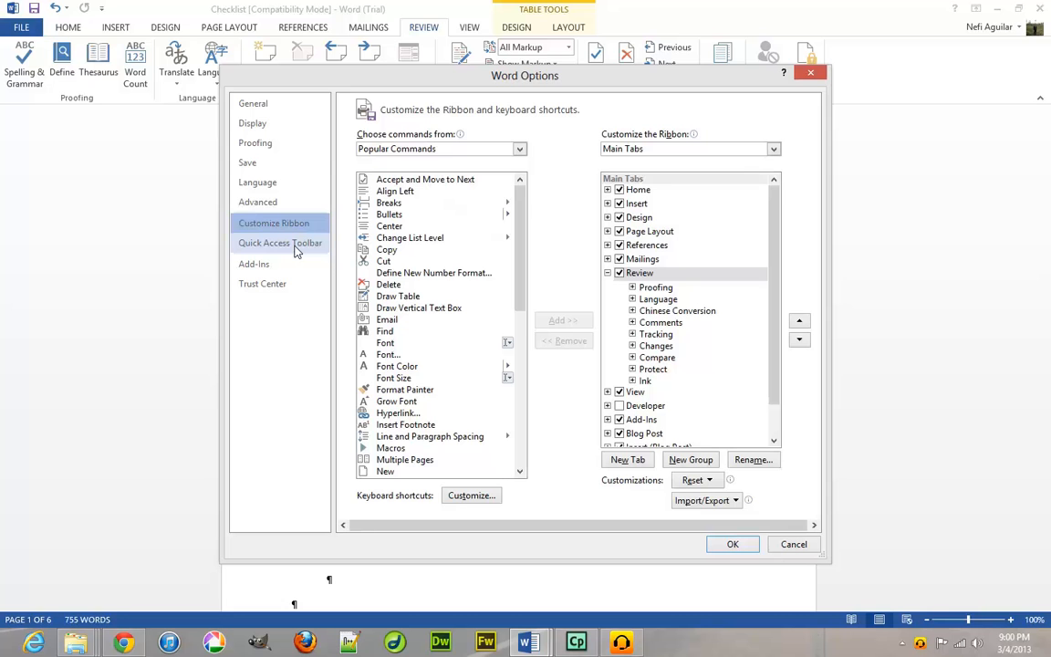
pyautogui.click(809, 73)
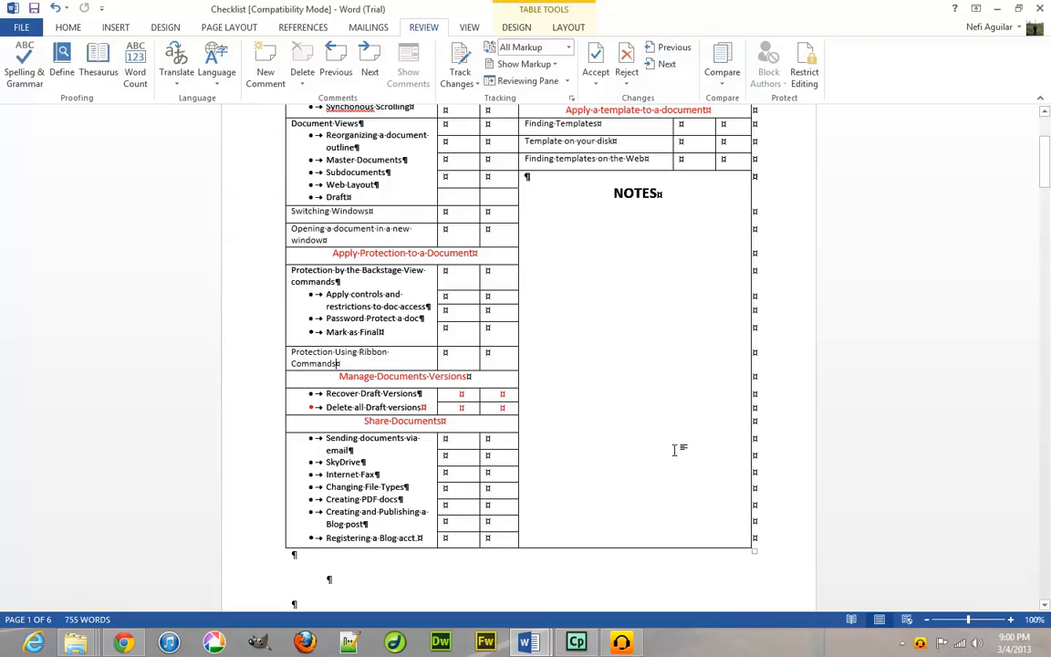
pyautogui.click(304, 28)
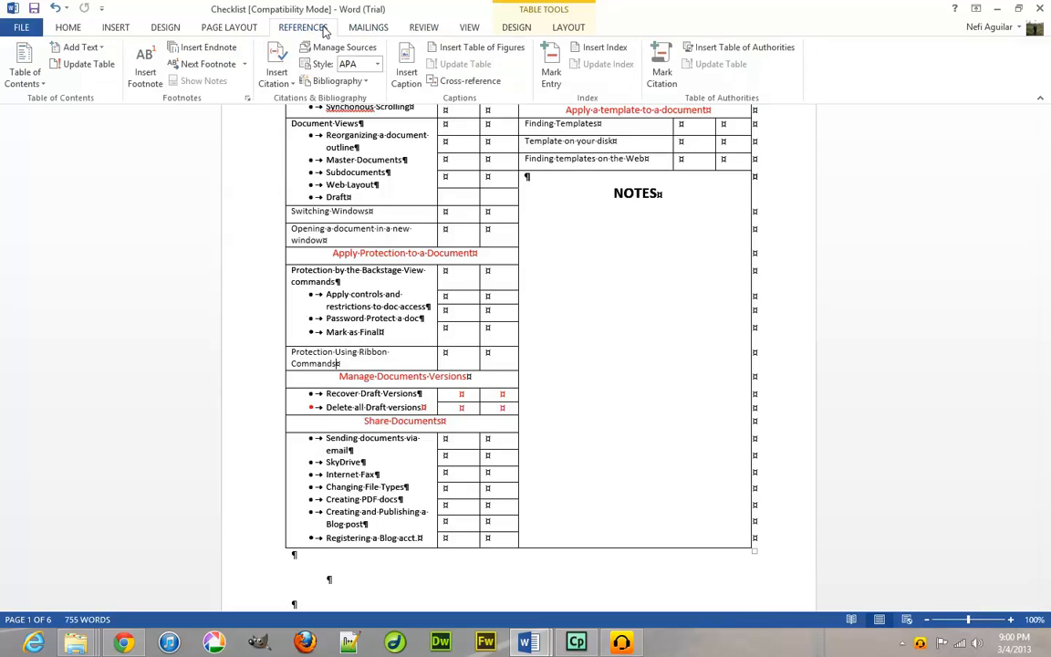
pyautogui.click(368, 27)
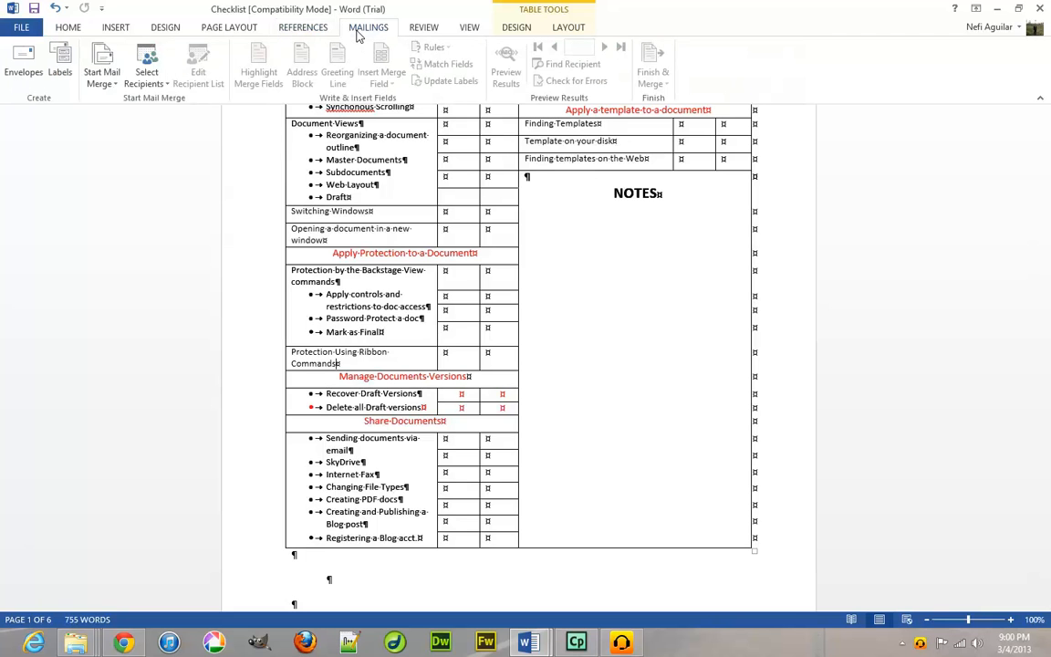
pyautogui.click(468, 28)
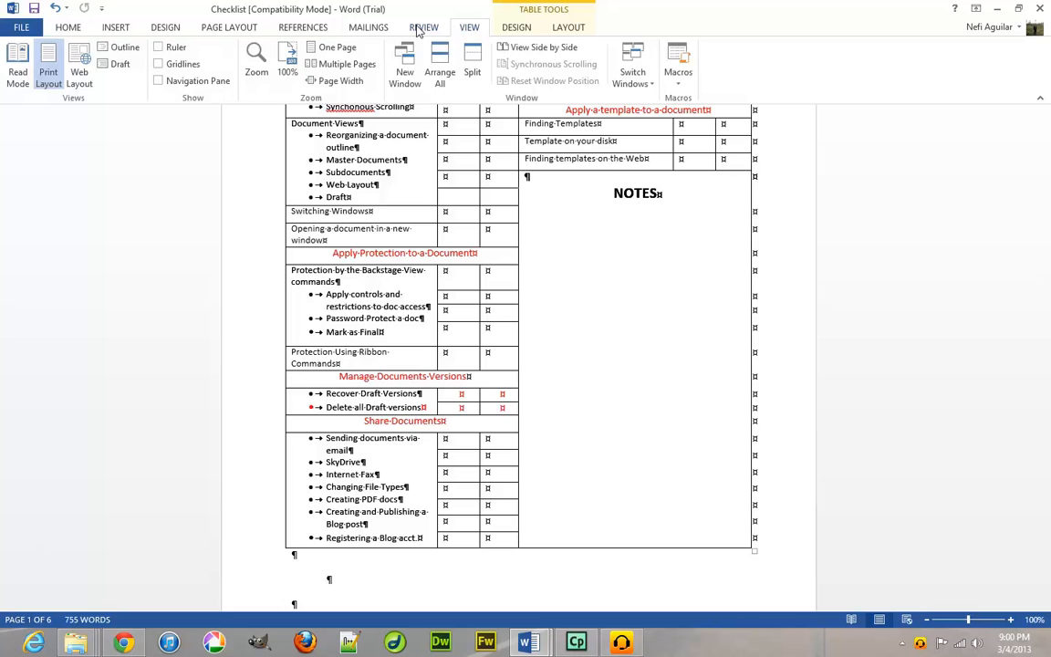
pyautogui.click(422, 27)
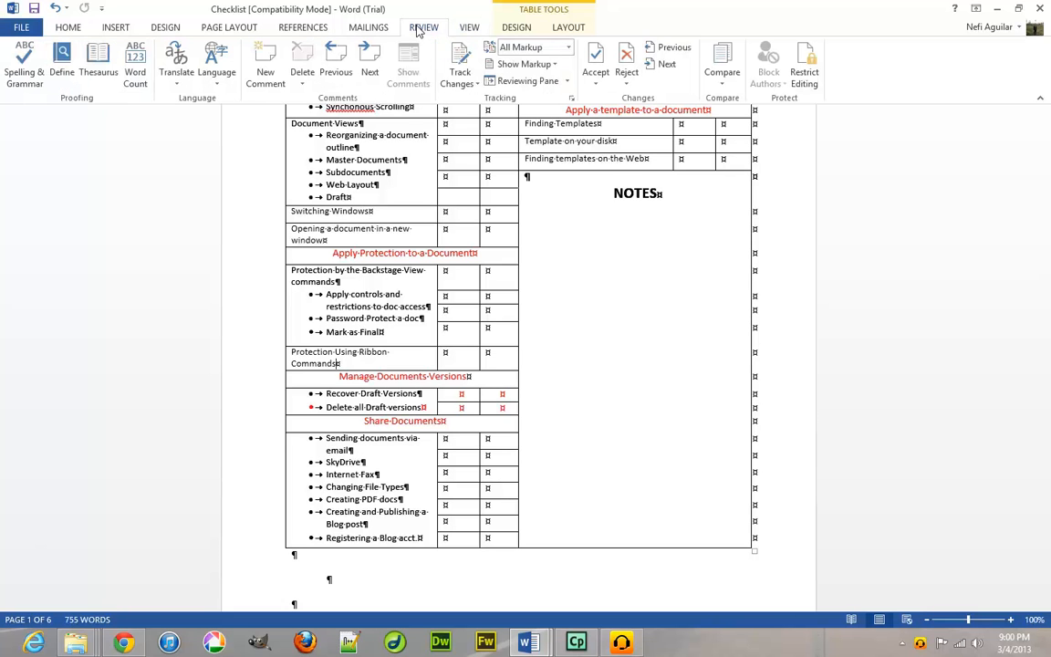
pyautogui.click(567, 84)
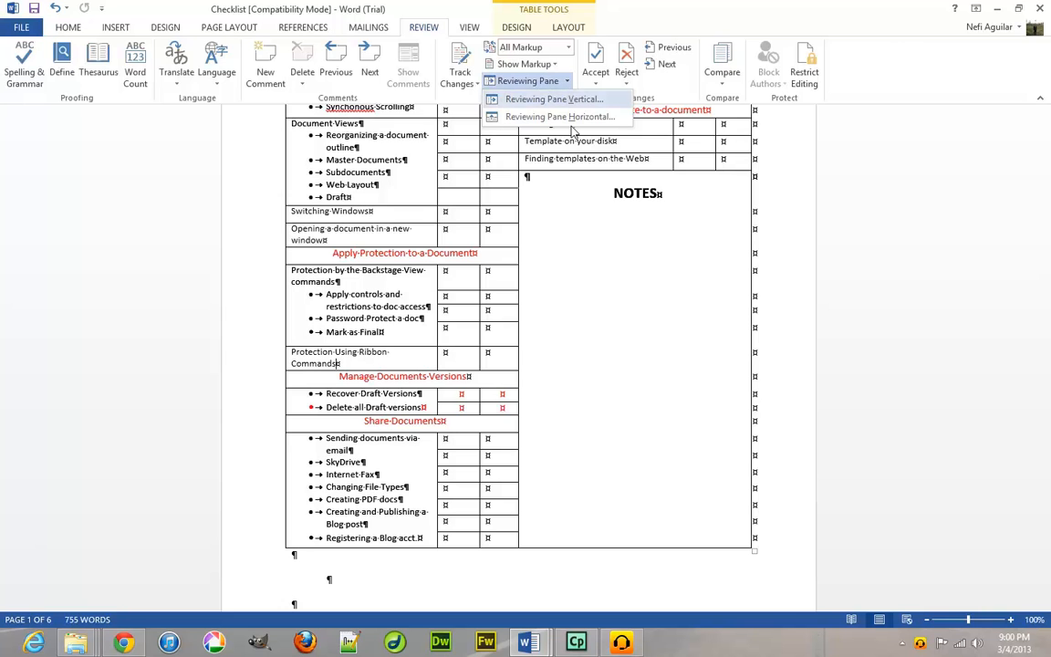
pyautogui.click(568, 84)
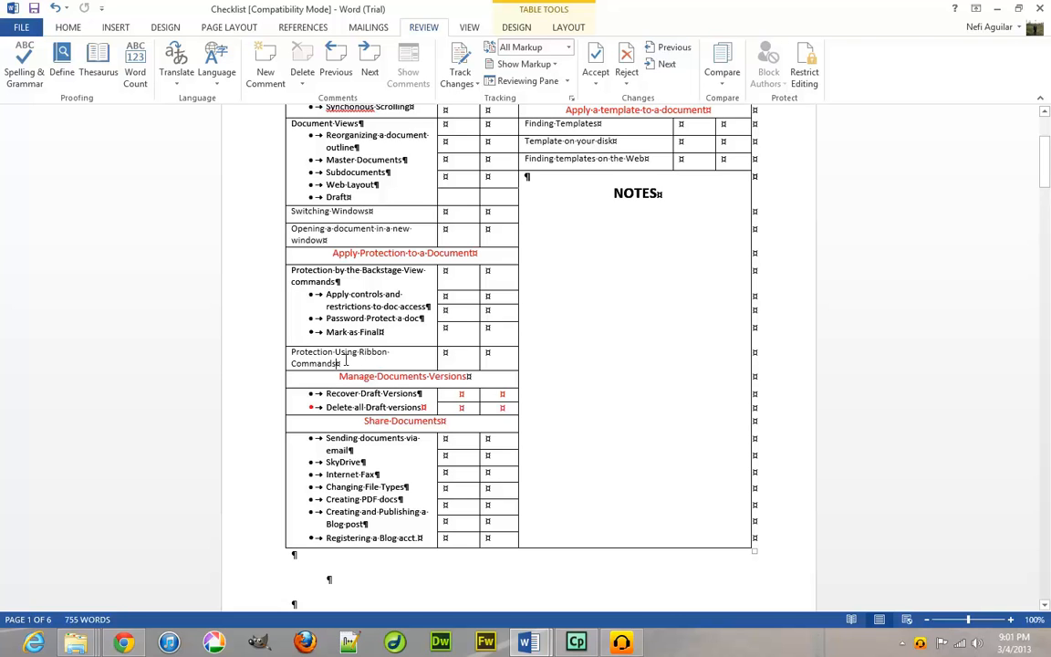
# Add a comment reading 'More info on thi' to the two draft versions bullet lines.
pyautogui.tripleClick(293, 357)
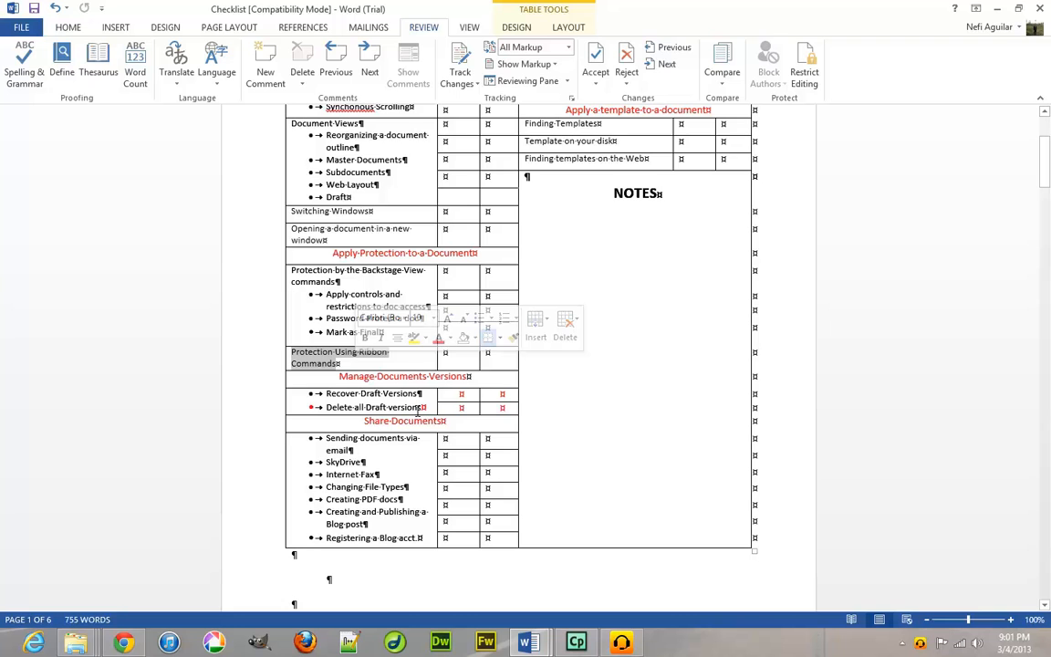
pyautogui.moveTo(391, 408); pyautogui.dragTo(325, 392)
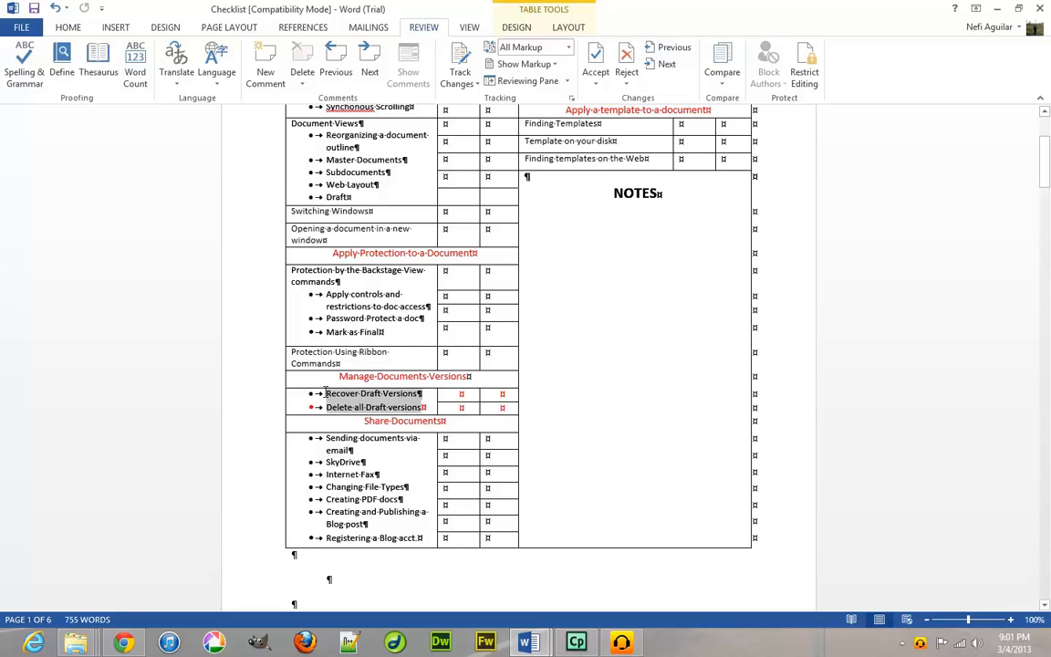
pyautogui.click(258, 86)
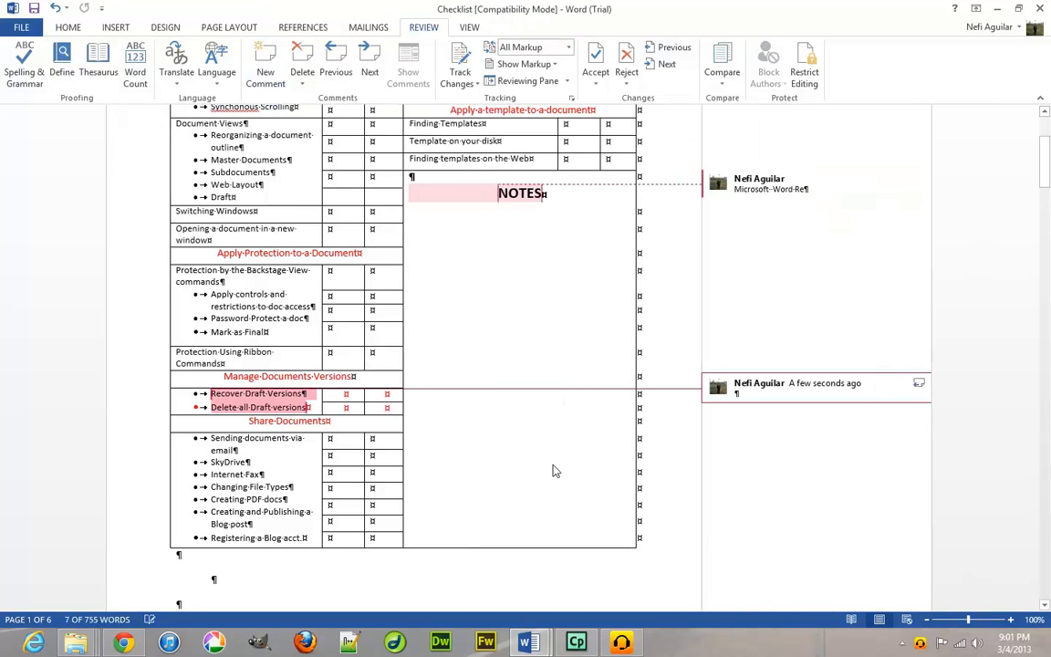
pyautogui.write('More')
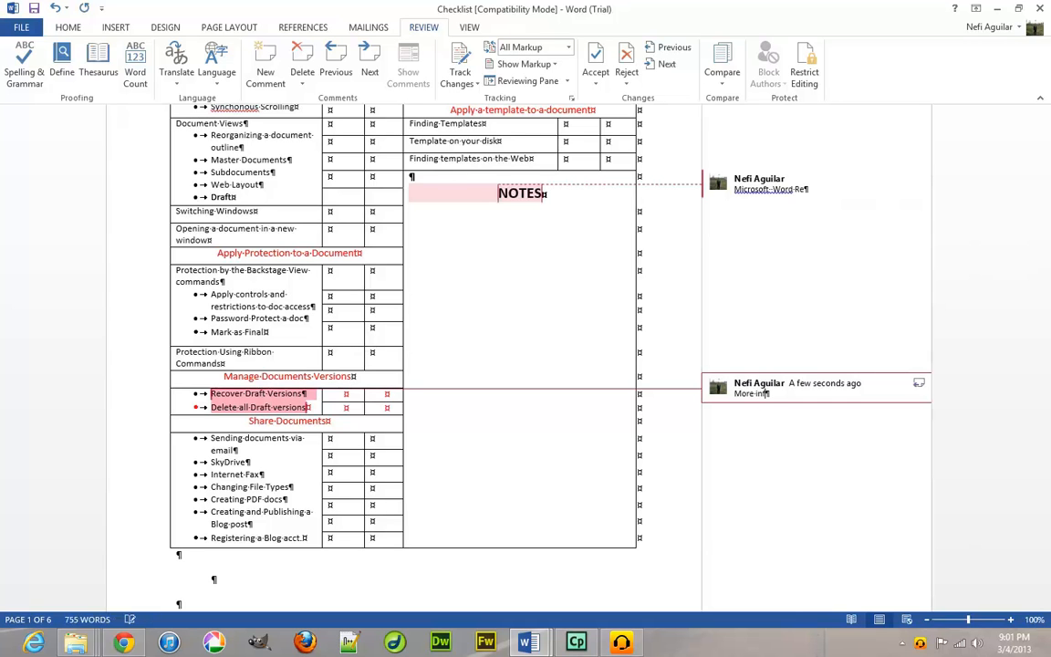
pyautogui.write('info on this later')
# Hide the comment balloons via Show Markup and put the cursor in the NOTES cell.
pyautogui.click(554, 64)
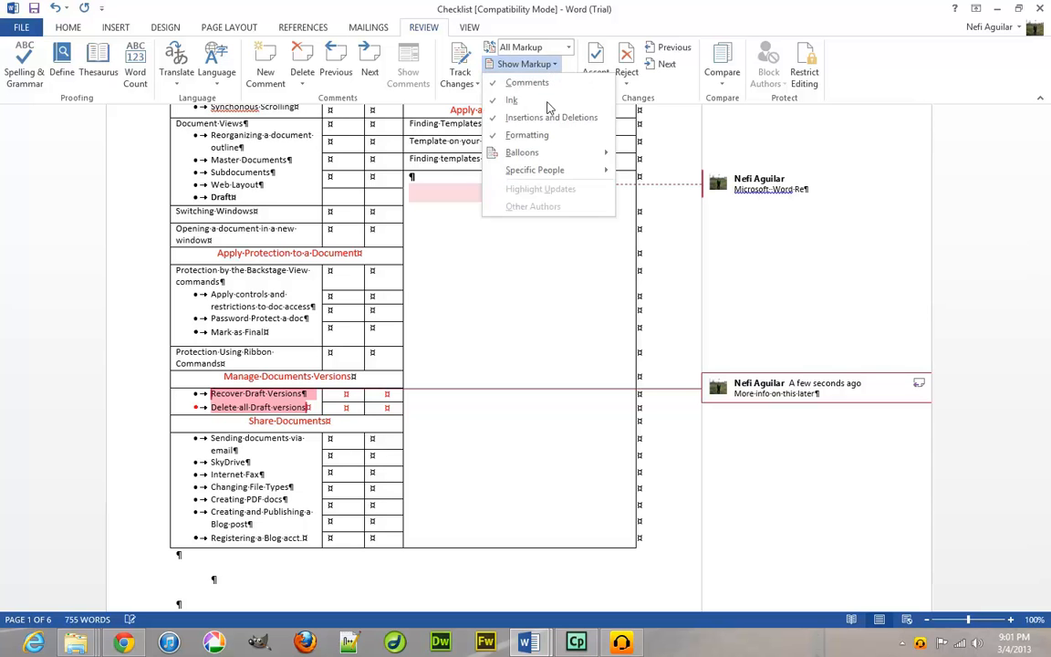
pyautogui.moveTo(544, 155)
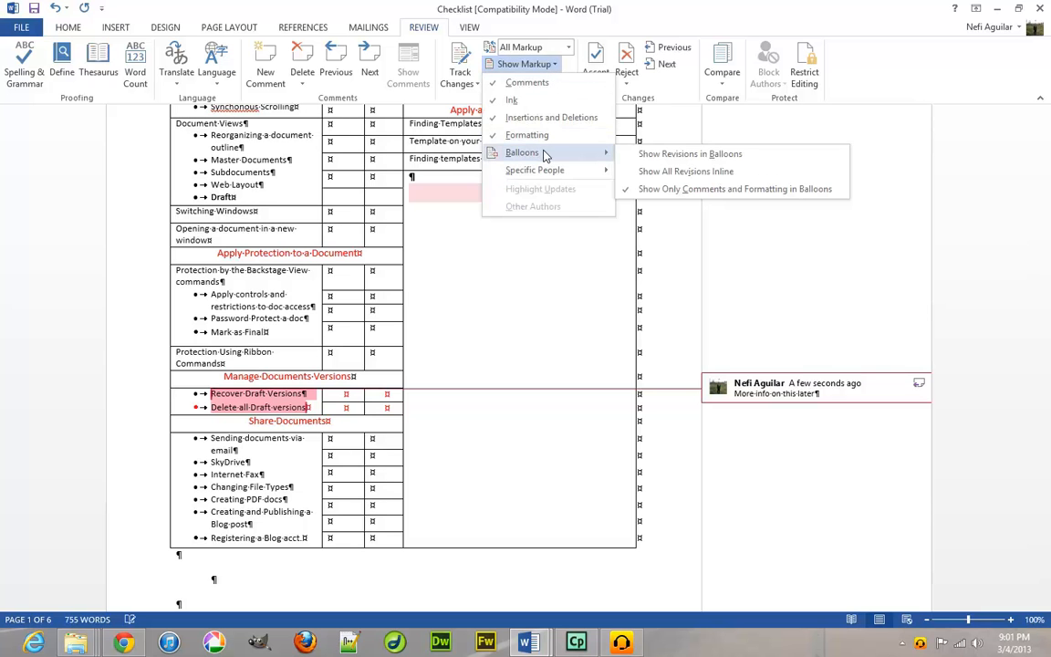
pyautogui.click(491, 75)
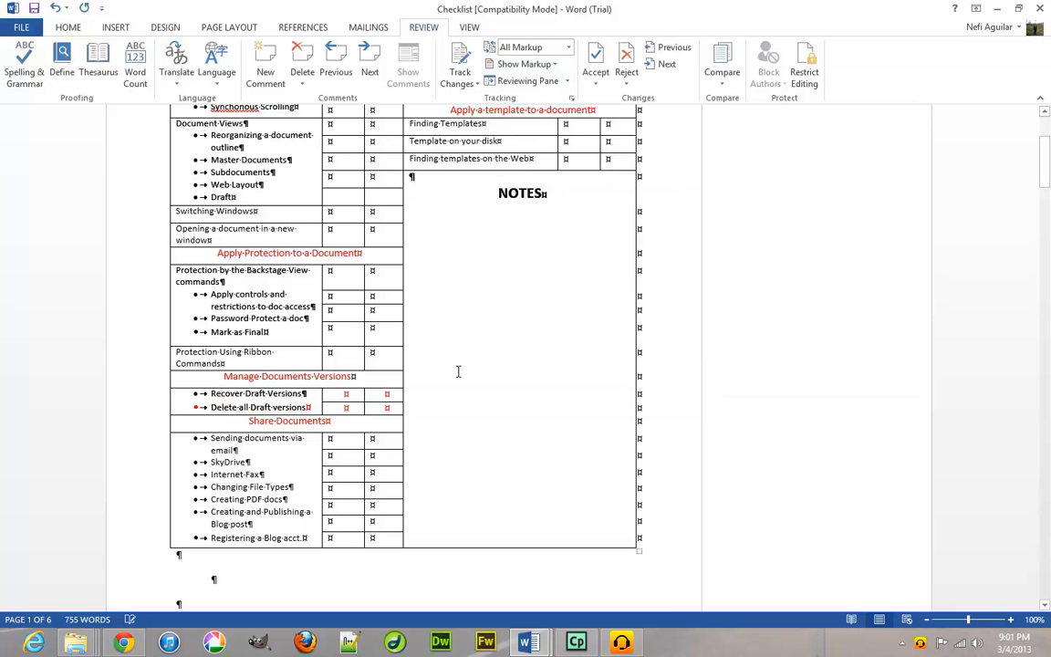
pyautogui.scroll(-1, 448, 435)
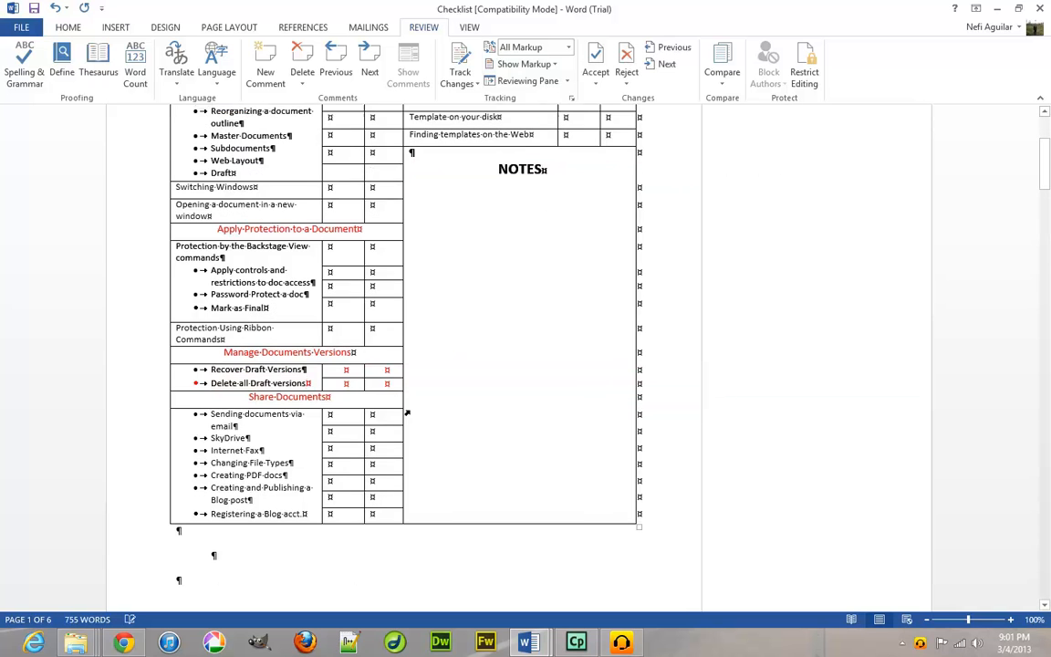
pyautogui.click(498, 442)
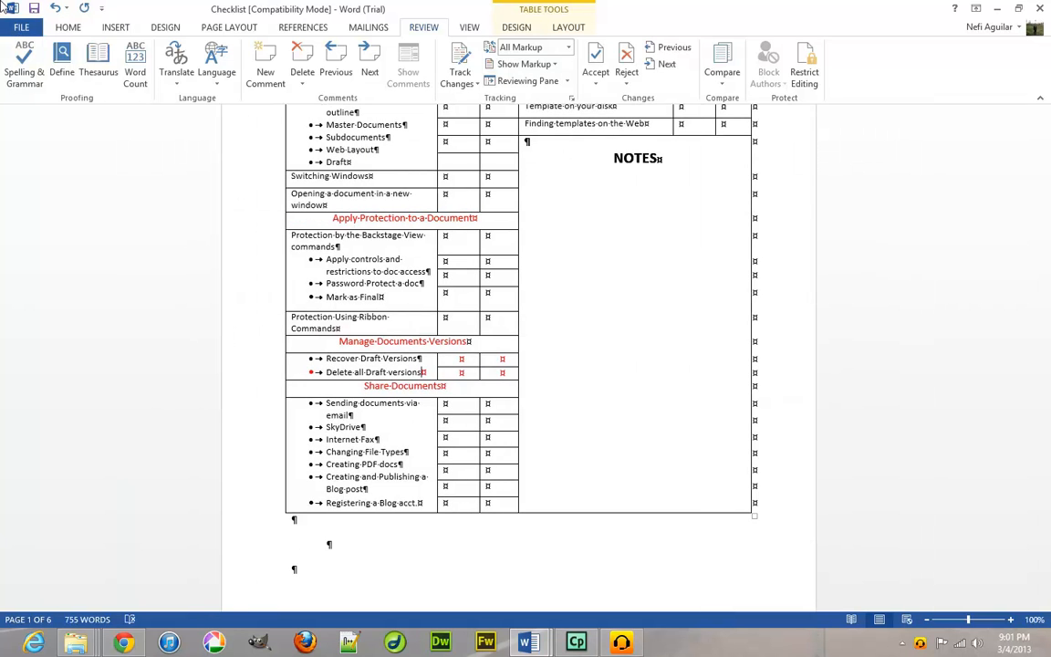
pyautogui.hotkey('alt', 'f')
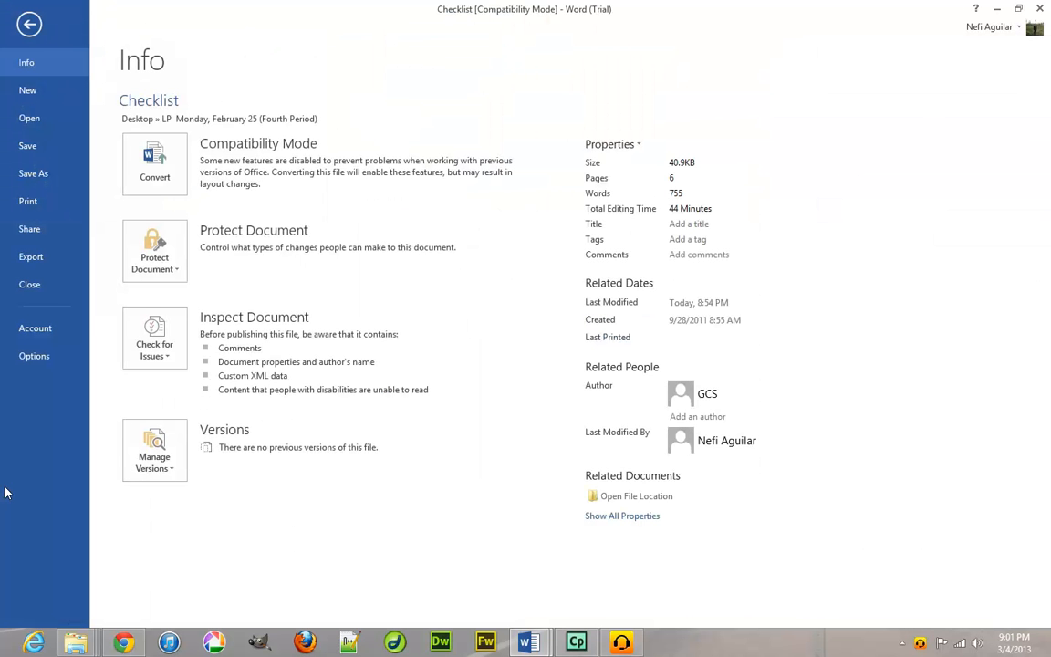
pyautogui.click(39, 234)
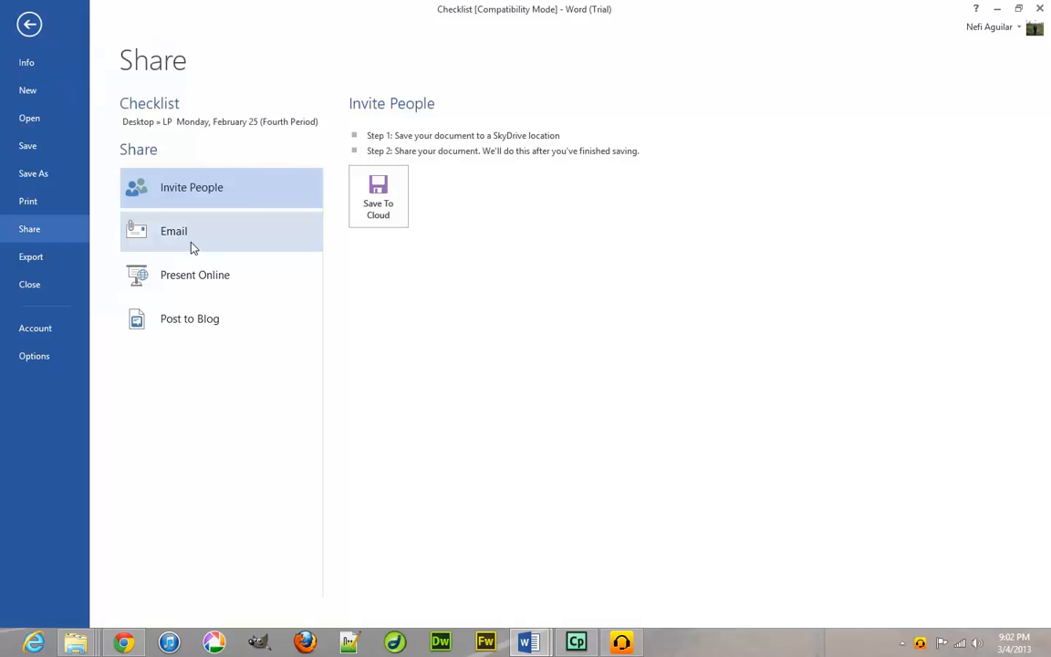
pyautogui.click(169, 256)
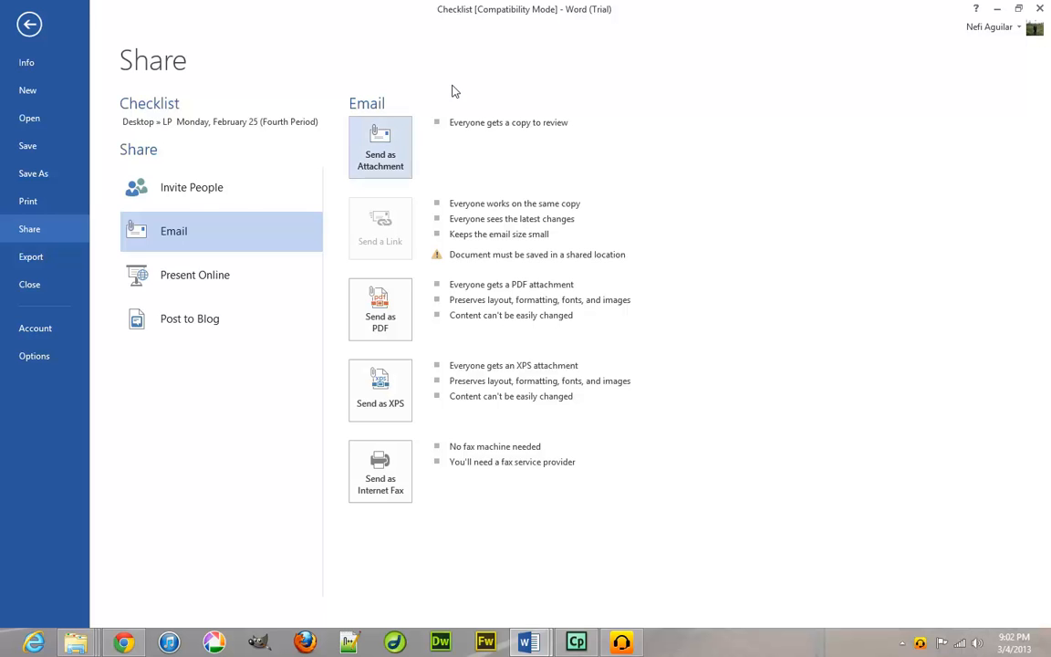
pyautogui.click(28, 22)
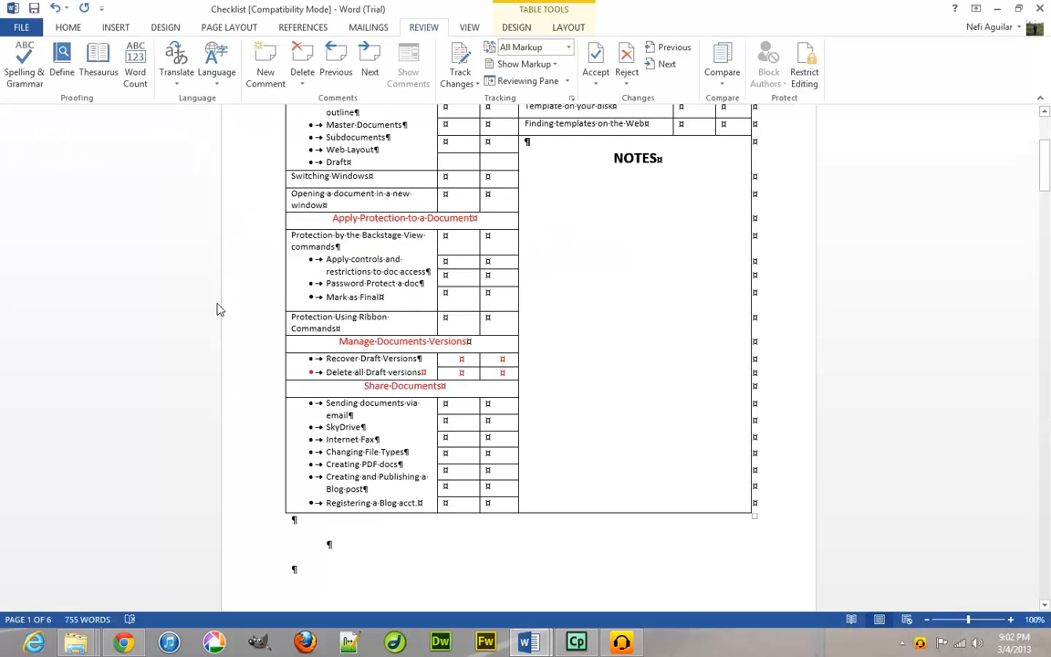
# Glance at Backstage Save As, then return and place the cursor after 'acct.' in the last row.
pyautogui.click(18, 28)
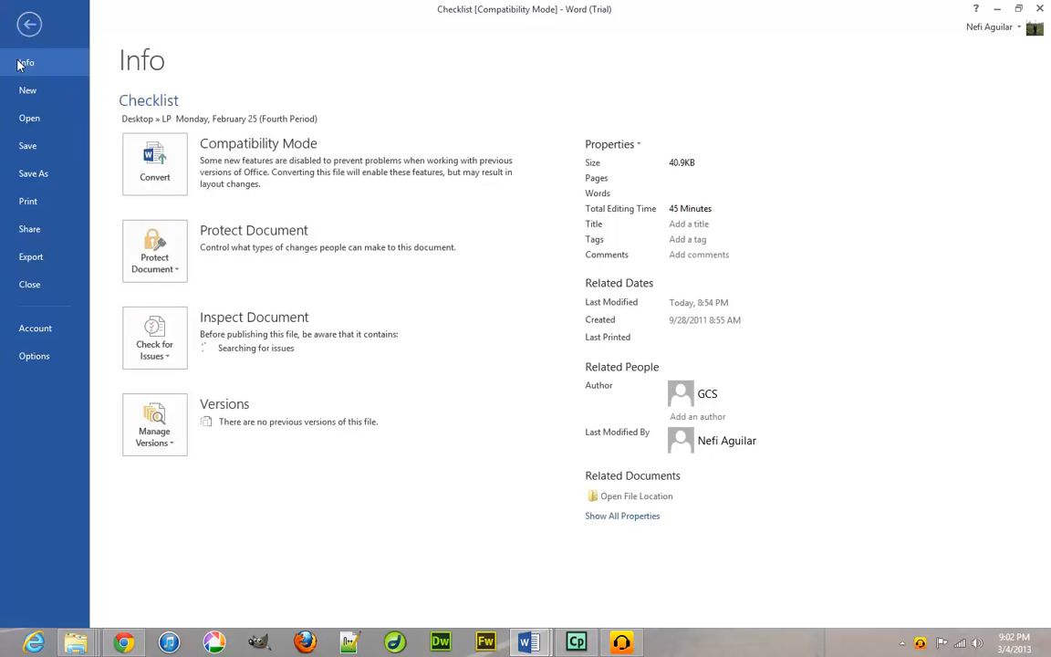
pyautogui.click(43, 174)
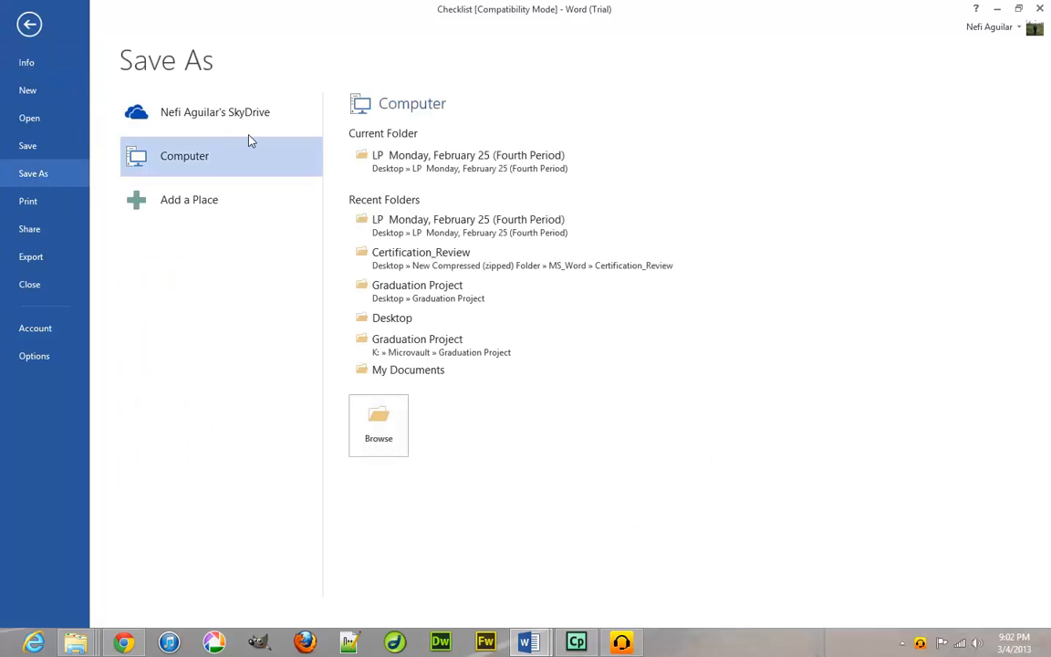
pyautogui.click(36, 29)
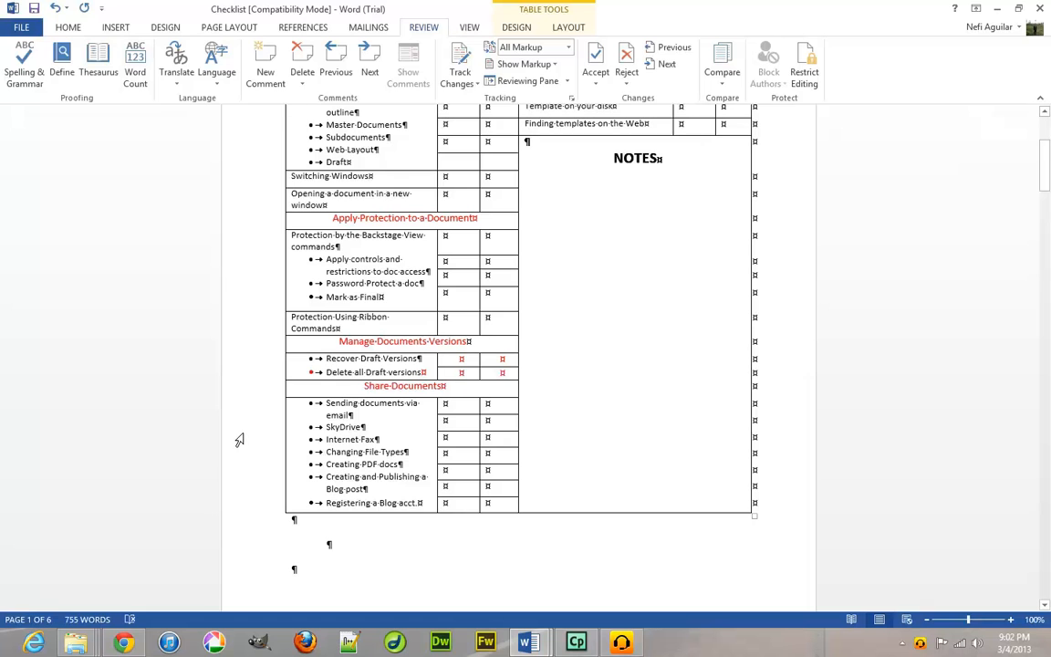
pyautogui.moveTo(418, 502); pyautogui.dragTo(398, 503)
pyautogui.click(428, 503)
pyautogui.scroll(1, 424, 500)
pyautogui.scroll(1, 423, 497)
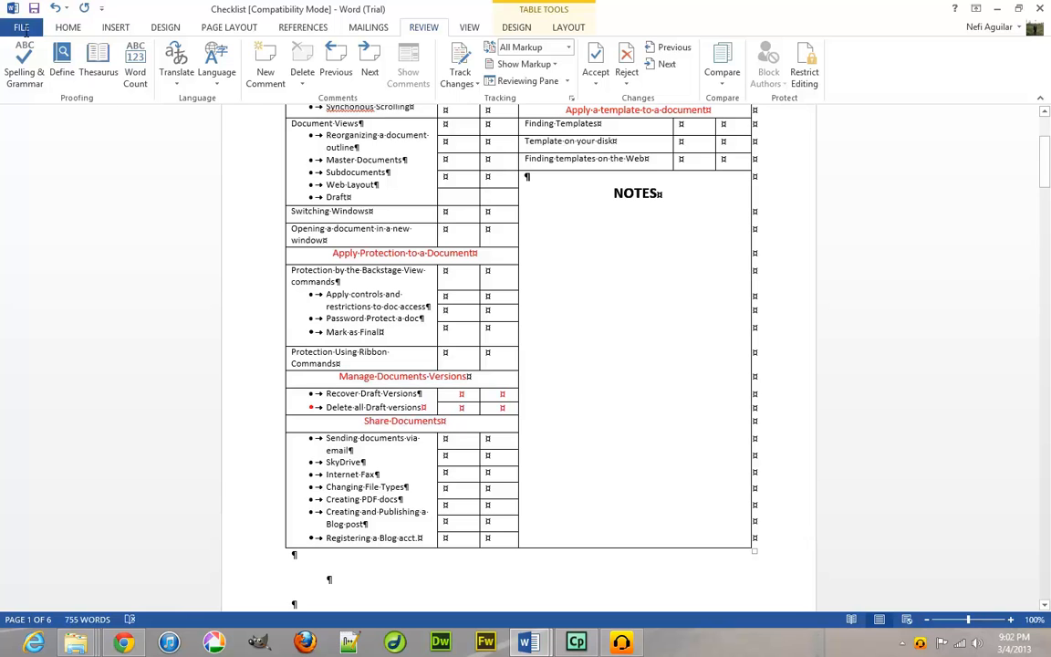
# Browse the Backstage Share and Export pages, return, then reopen File > Save As.
pyautogui.click(20, 28)
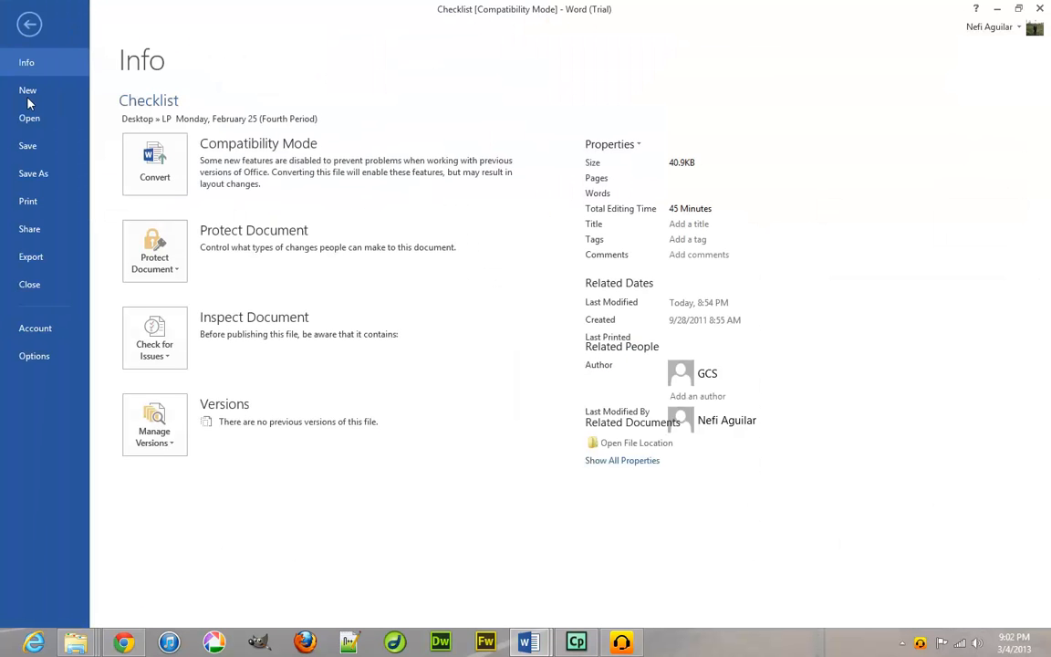
pyautogui.click(51, 226)
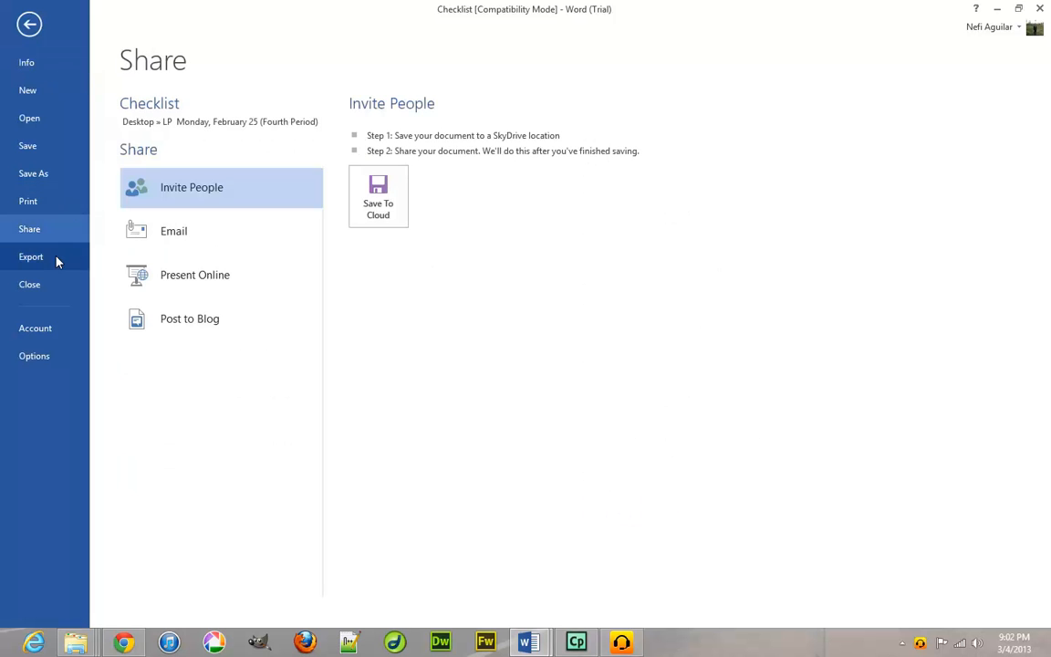
pyautogui.click(56, 261)
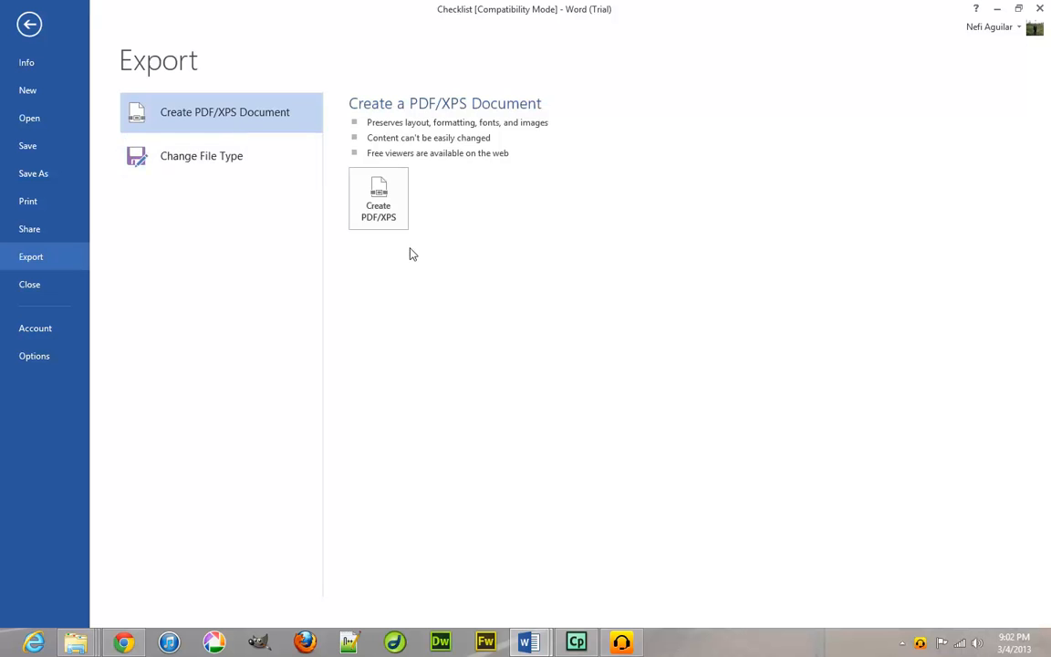
pyautogui.click(48, 233)
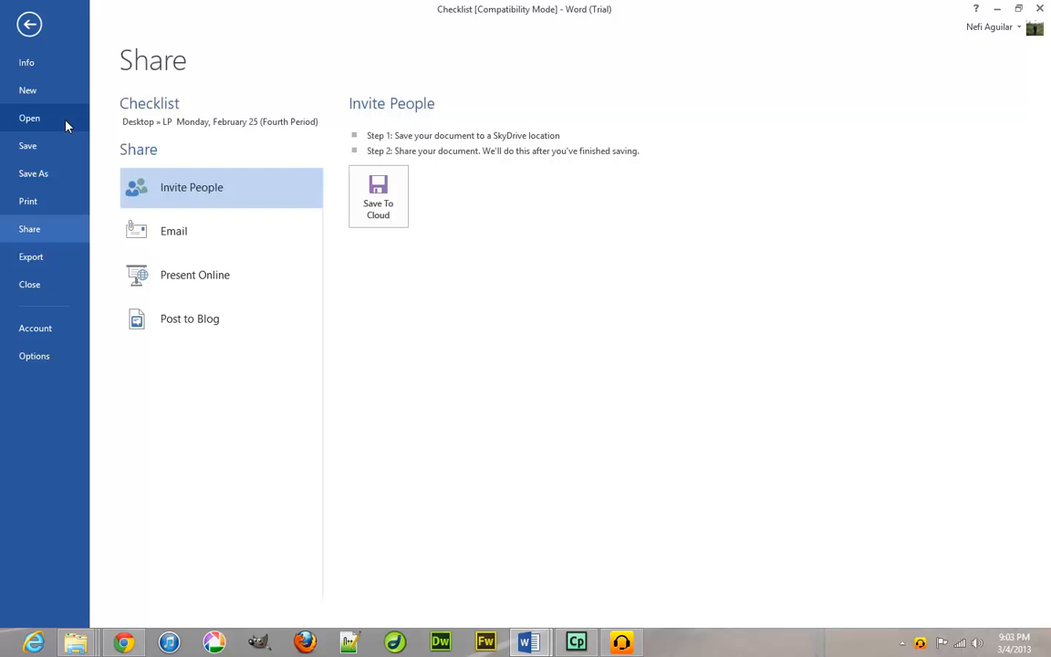
pyautogui.click(72, 64)
pyautogui.click(31, 25)
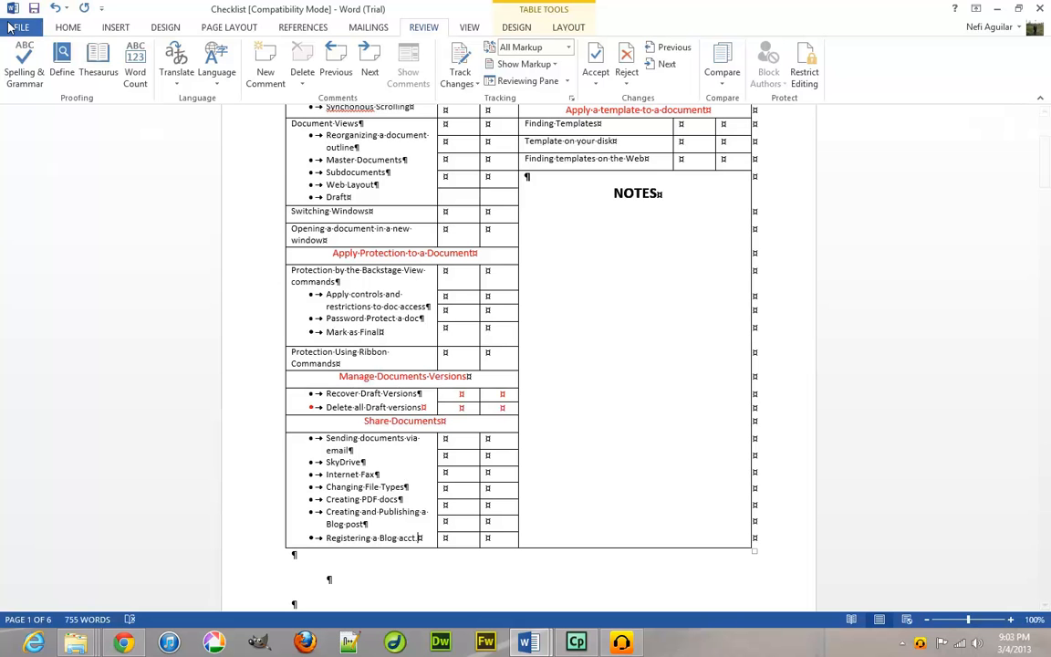
pyautogui.click(11, 27)
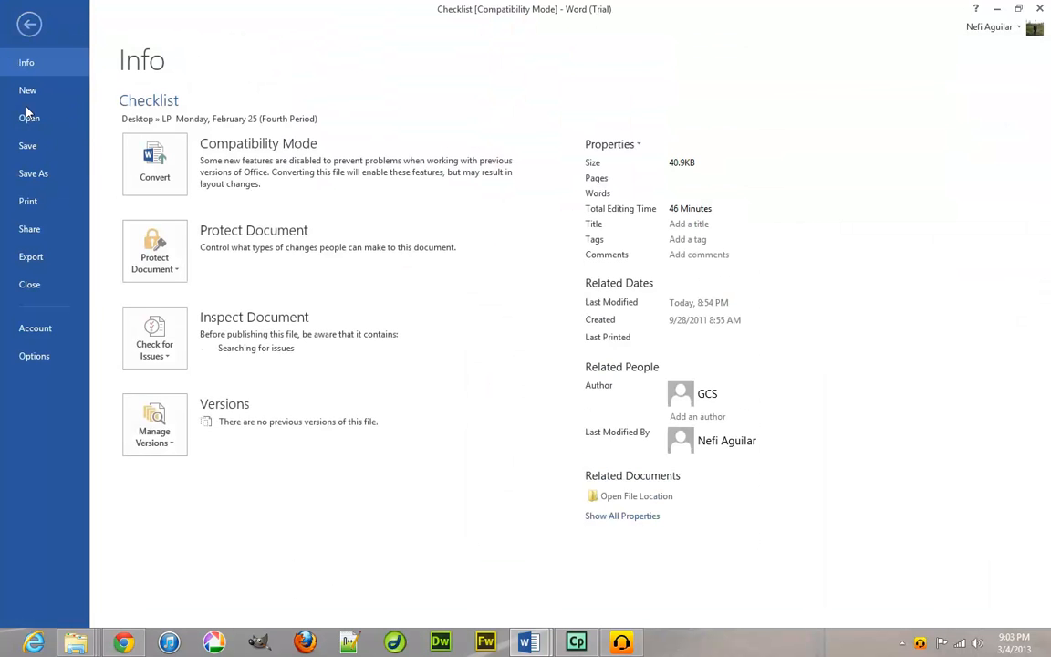
pyautogui.click(40, 180)
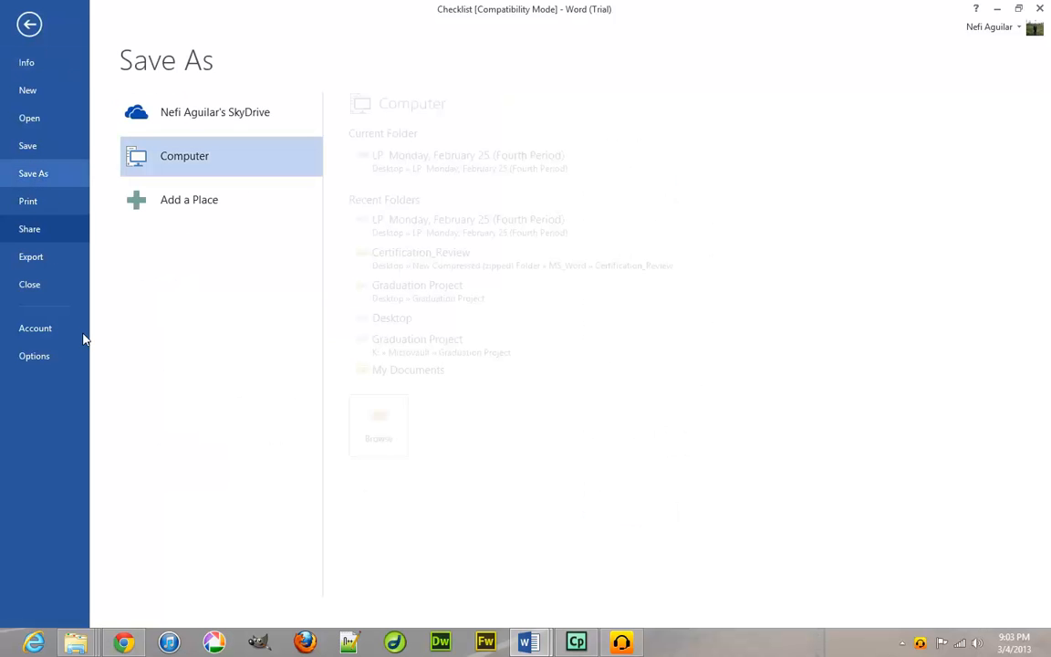
# Open the Save As dialog, check file formats, keep Word Document and cancel without saving.
pyautogui.click(354, 426)
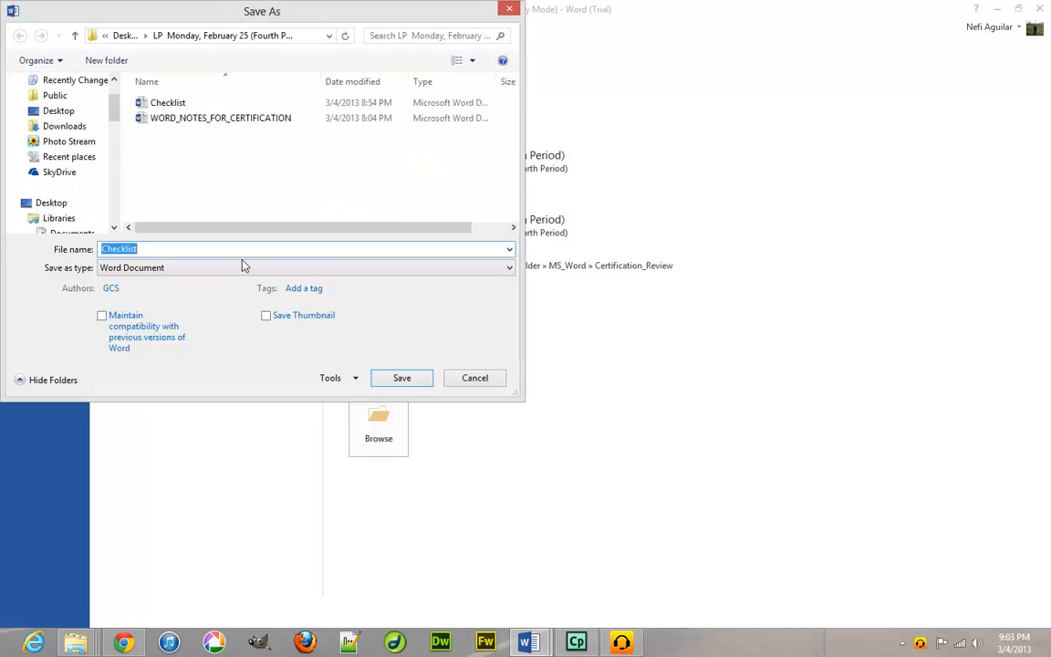
pyautogui.click(347, 278)
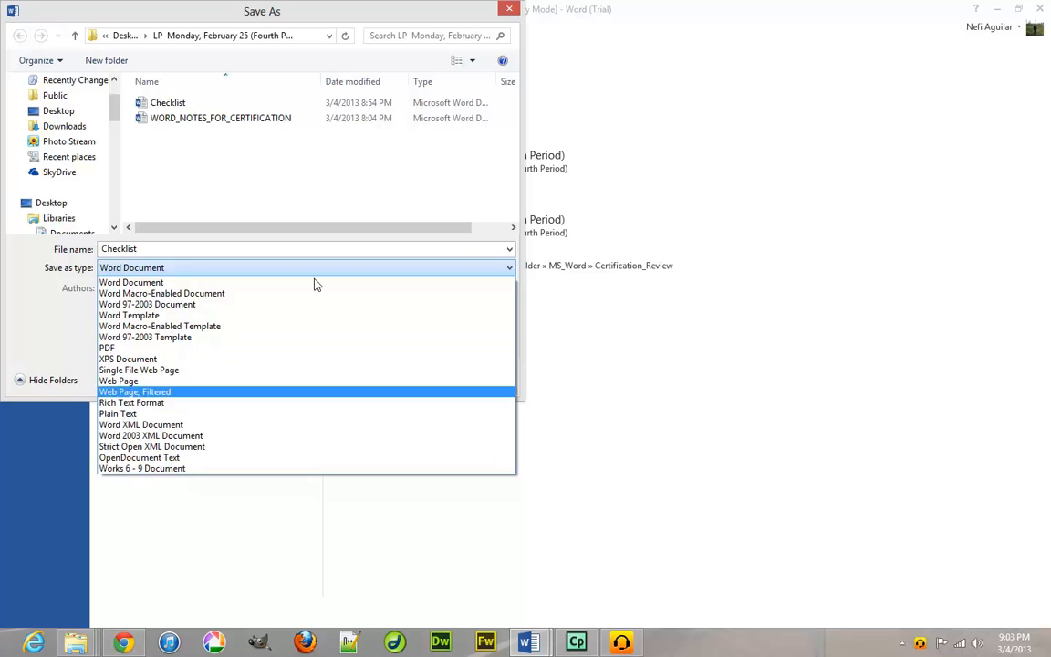
pyautogui.click(409, 282)
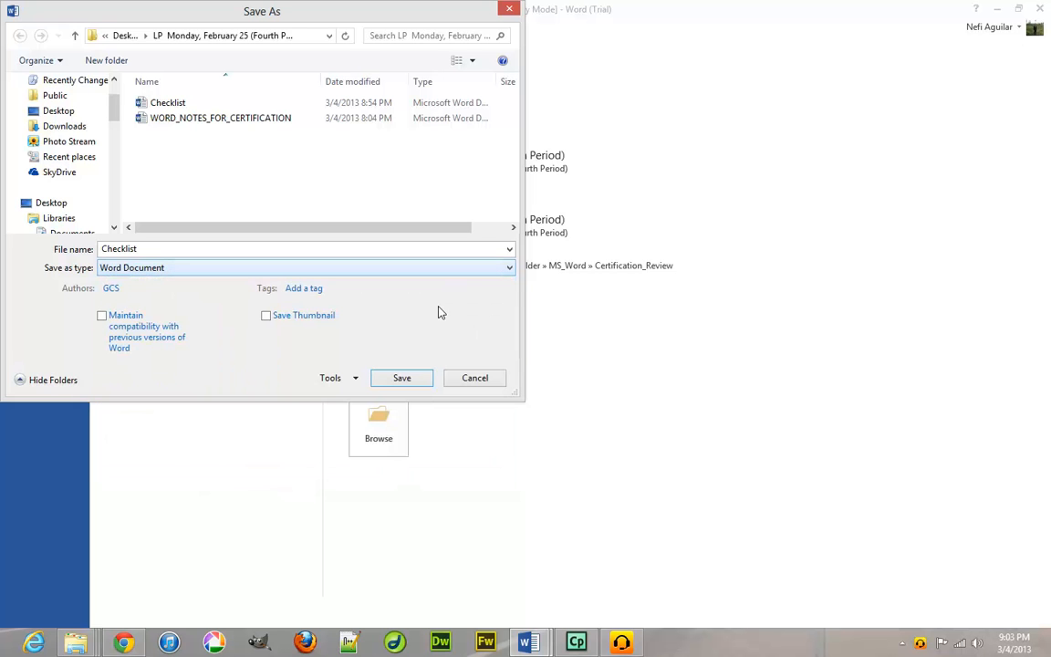
pyautogui.click(480, 378)
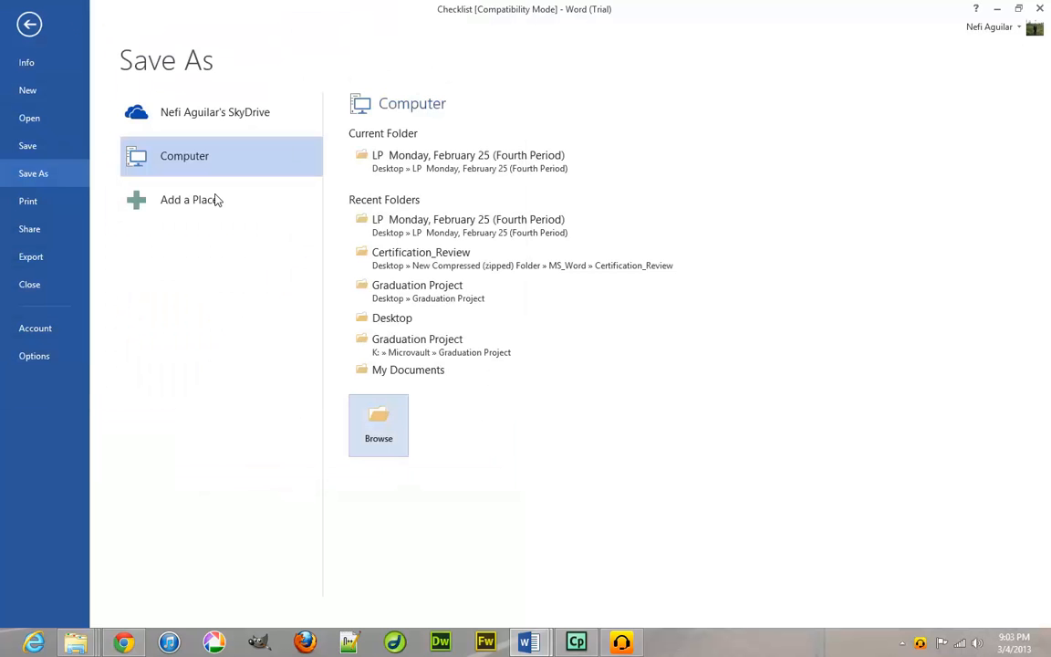
pyautogui.click(31, 25)
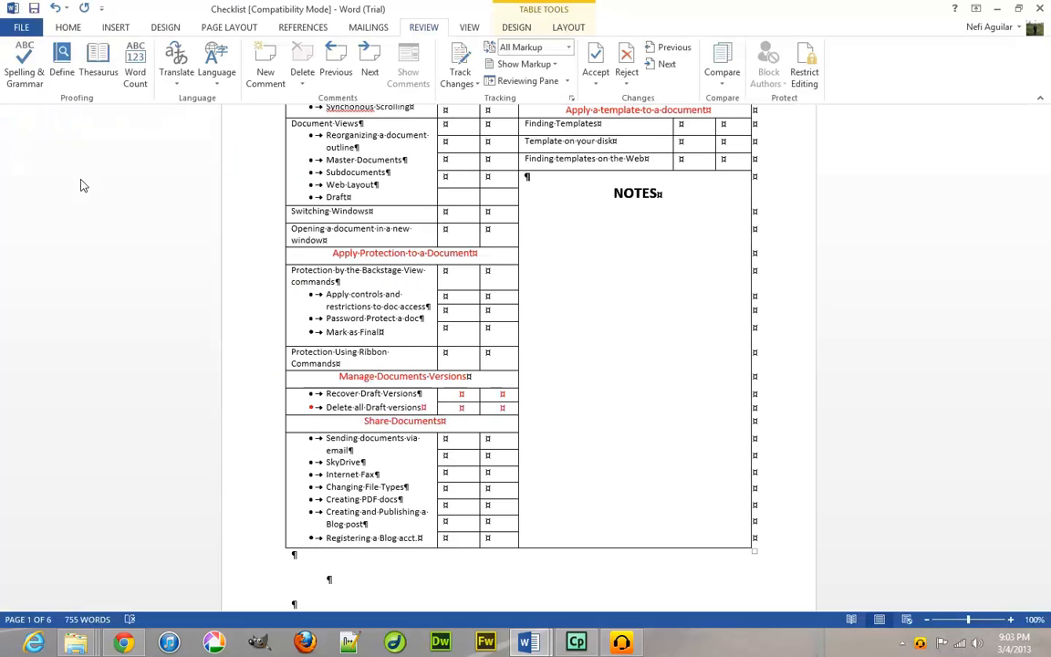
pyautogui.click(11, 28)
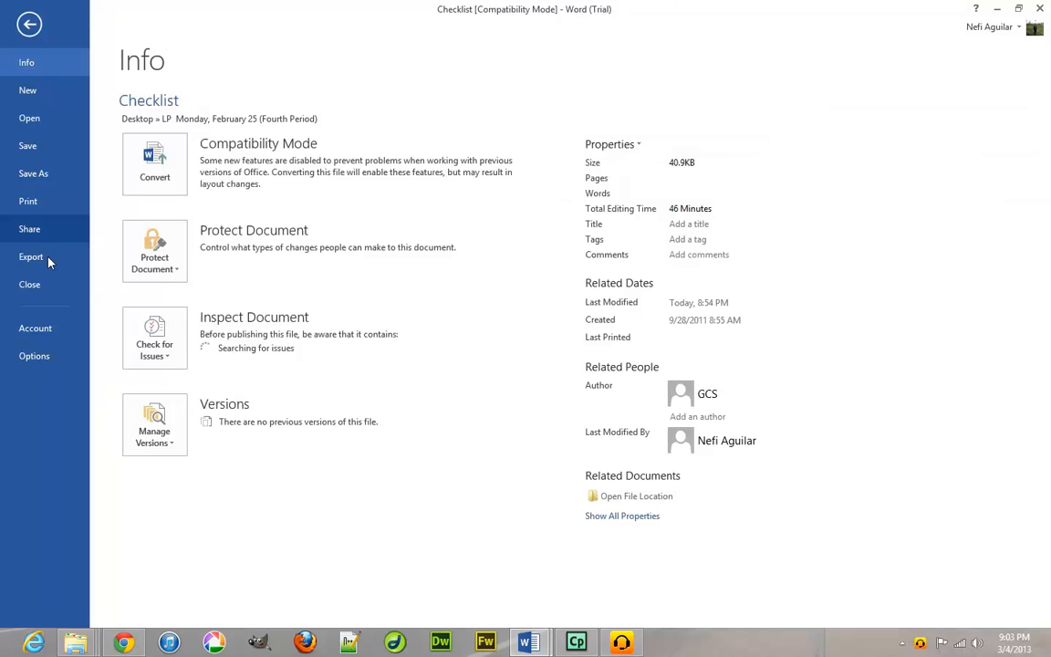
pyautogui.click(48, 259)
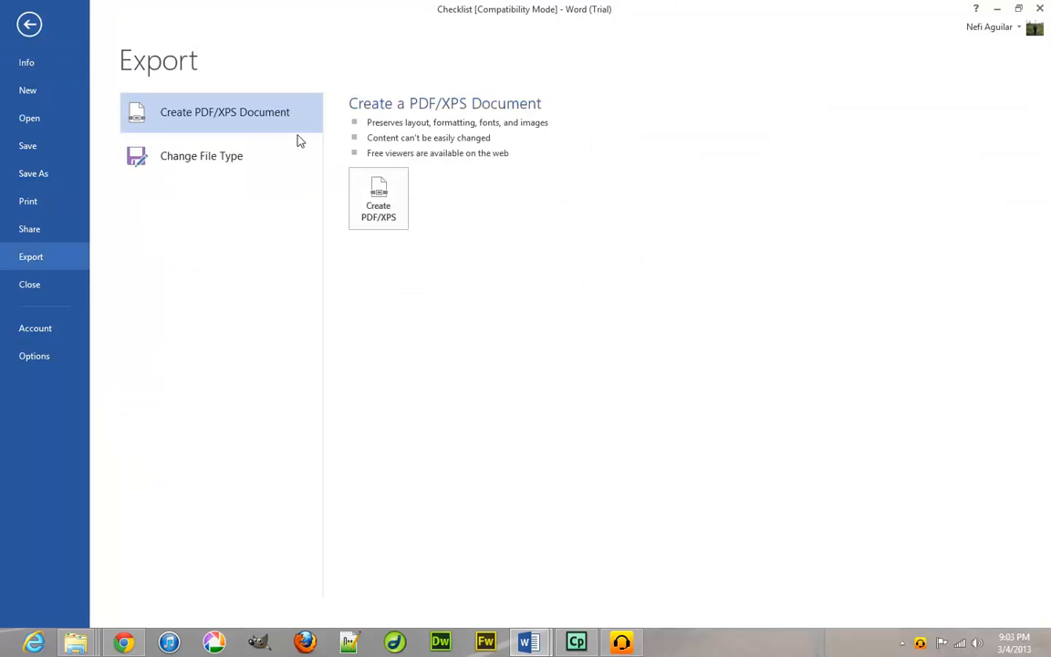
pyautogui.click(378, 217)
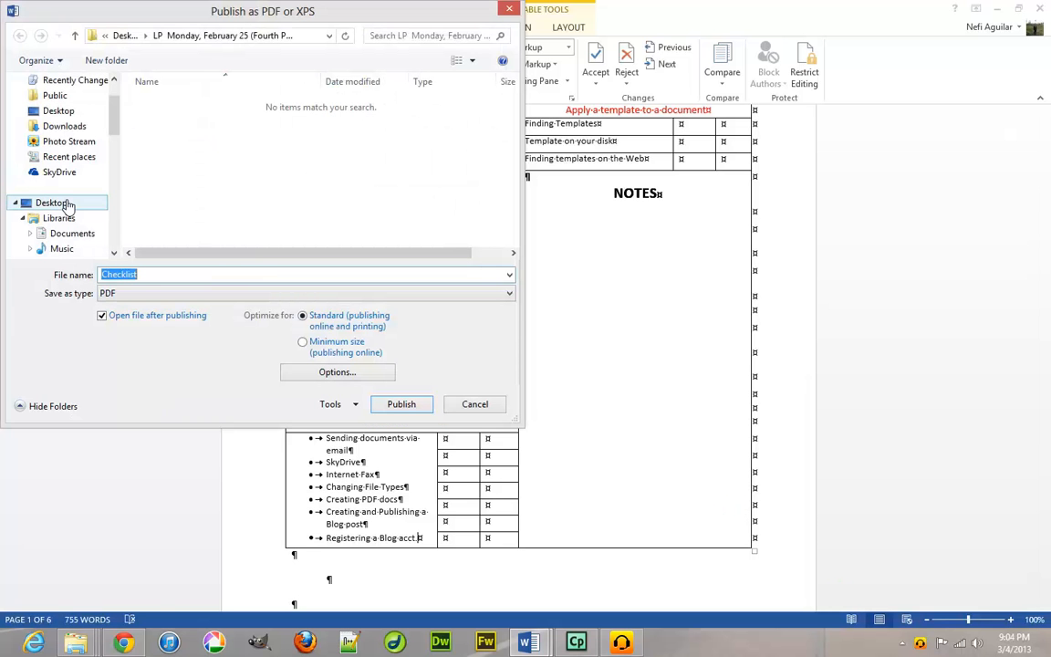
pyautogui.click(63, 203)
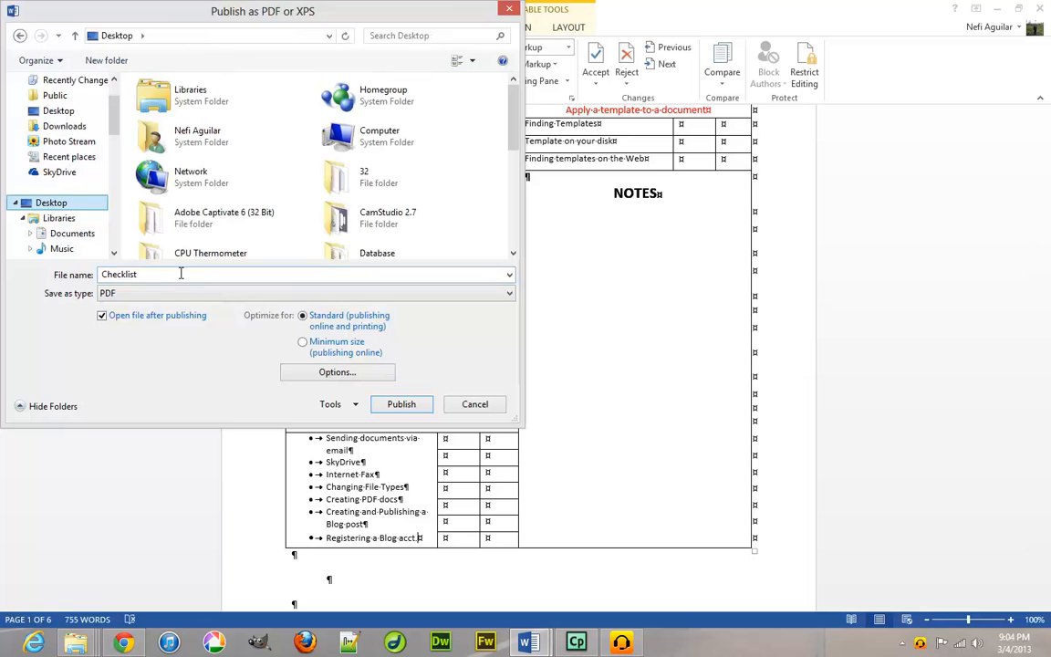
pyautogui.write('PDF Test')
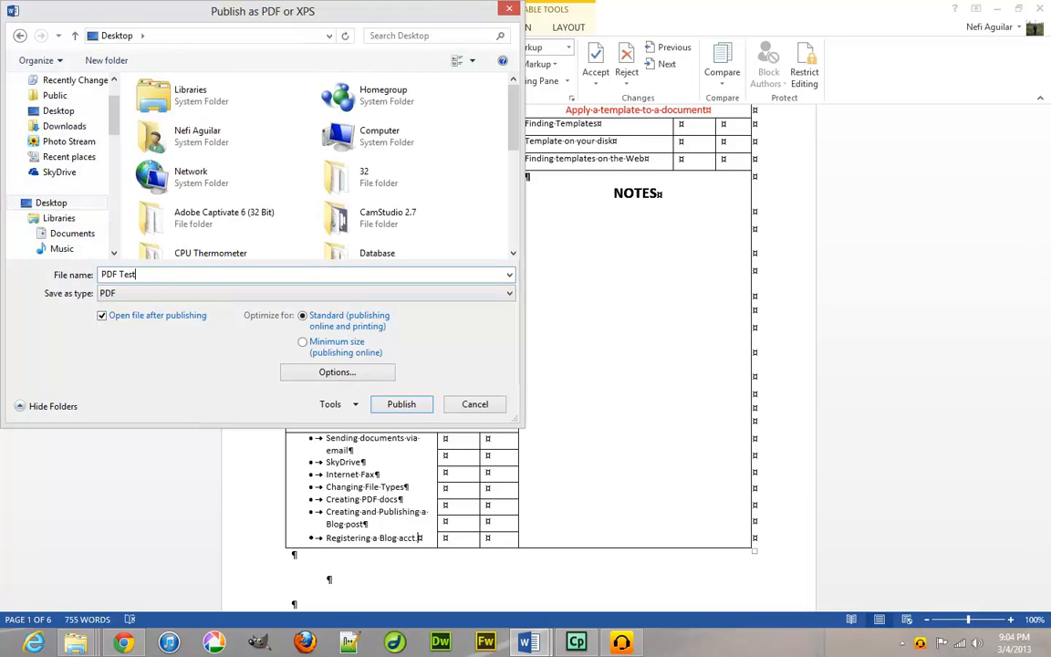
pyautogui.click(398, 411)
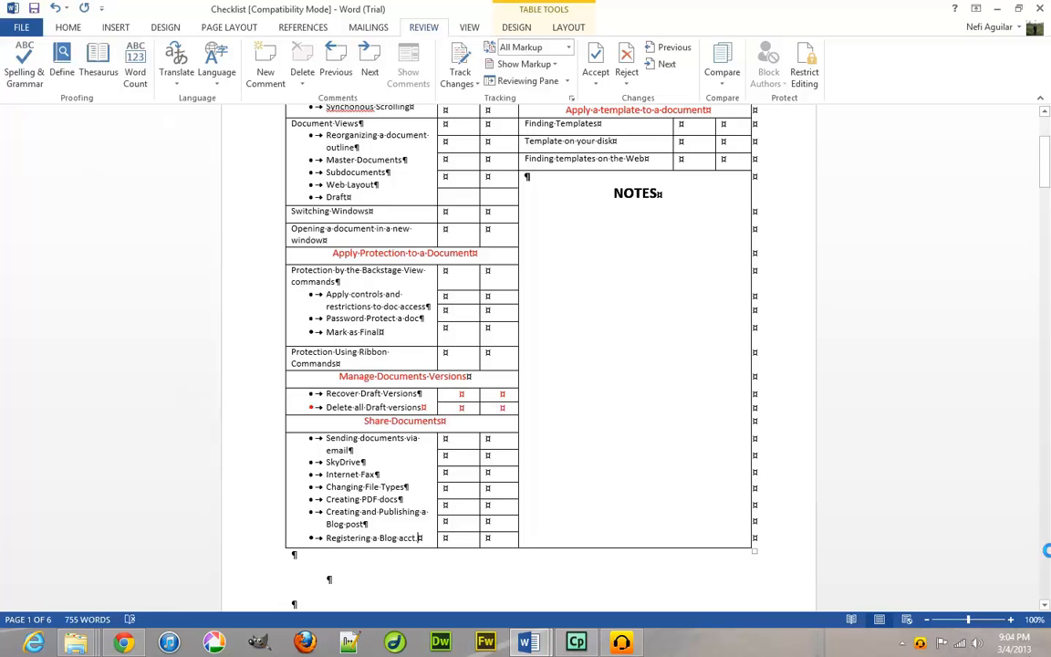
pyautogui.moveTo(1043, 653)
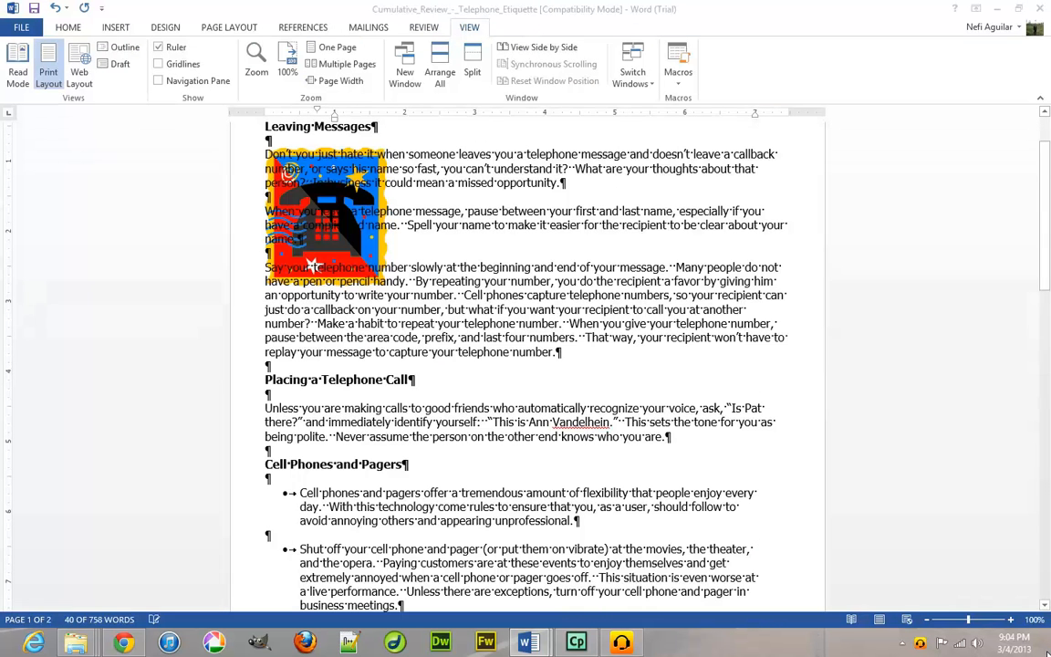
# Open PDF Test.pdf in Adobe Reader, scroll through the checklist table, and close Reader.
pyautogui.click(1047, 652)
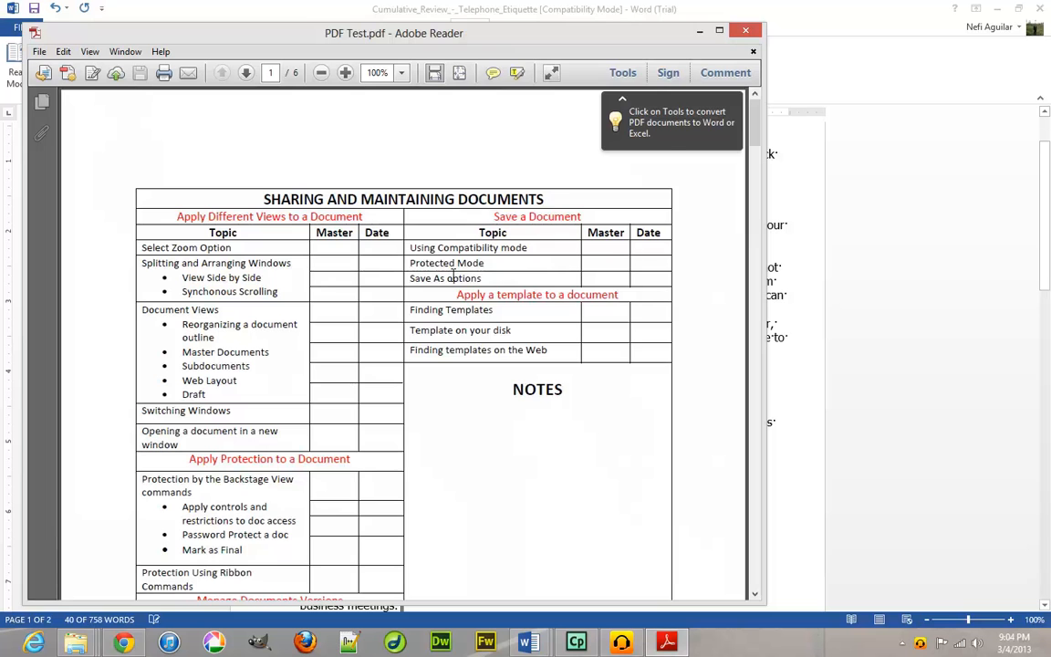
pyautogui.scroll(-1, 451, 278)
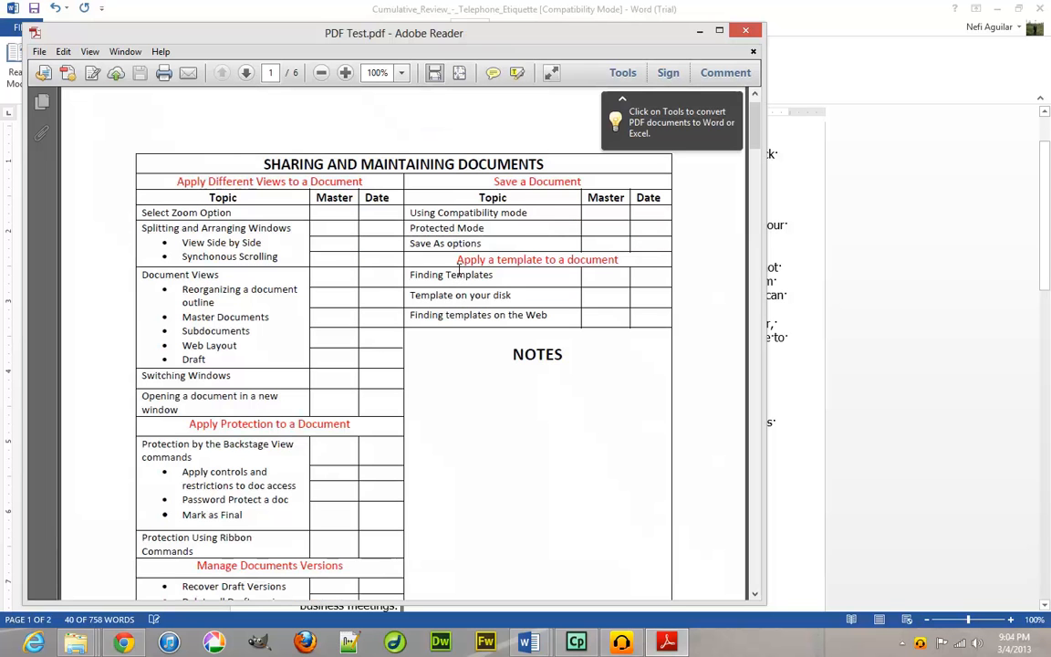
pyautogui.scroll(-8, 511, 293)
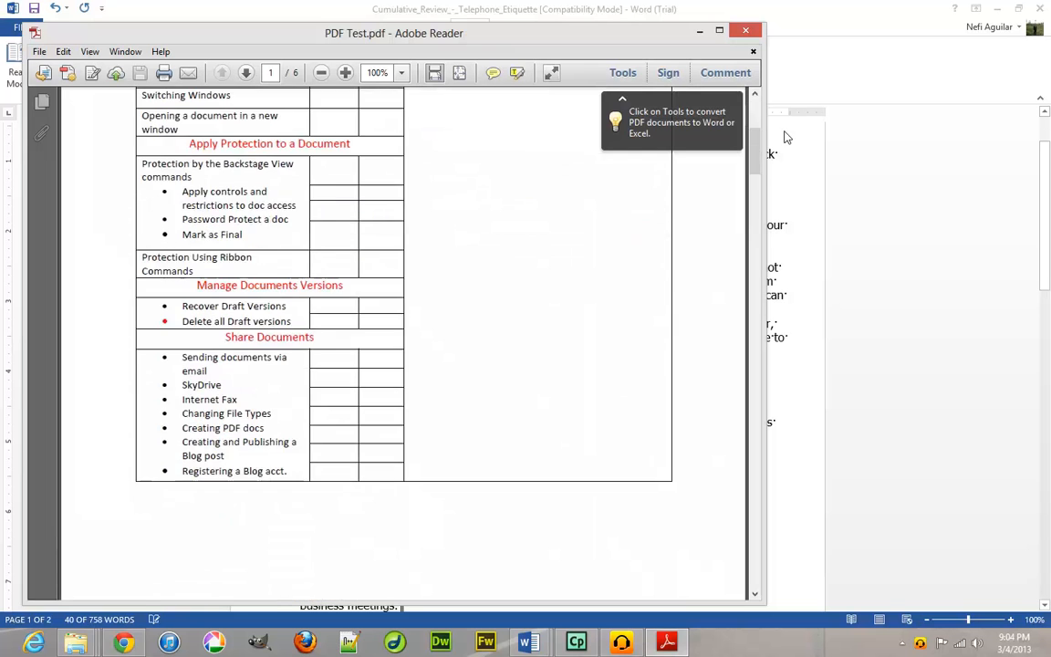
pyautogui.click(745, 30)
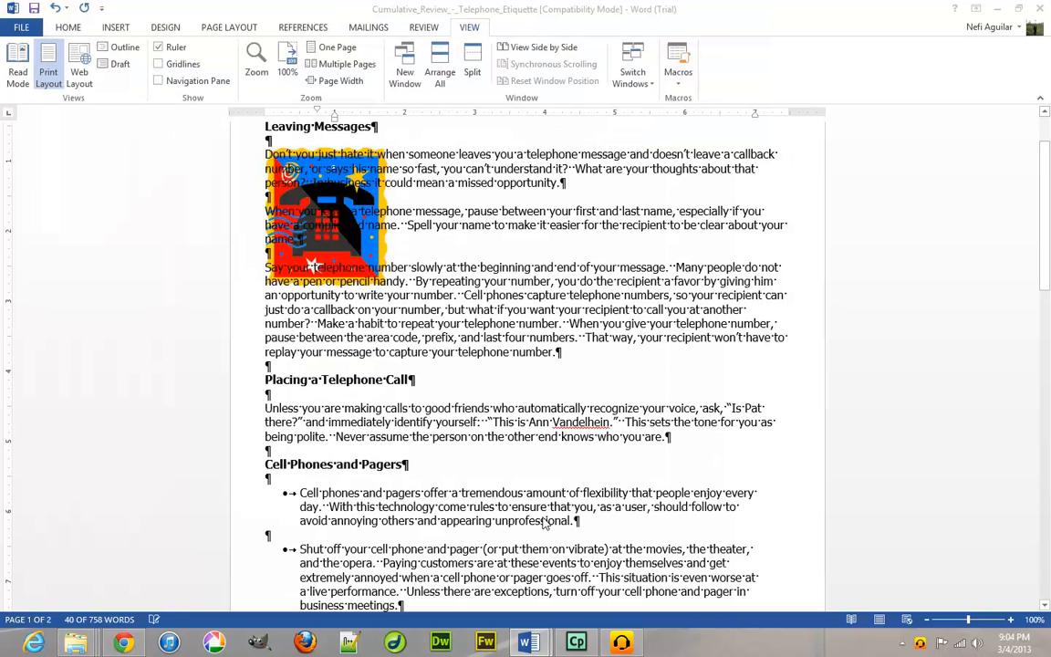
# Back in Checklist, view Export, then create a blog post from Share > Post to Blog.
pyautogui.moveTo(525, 641)
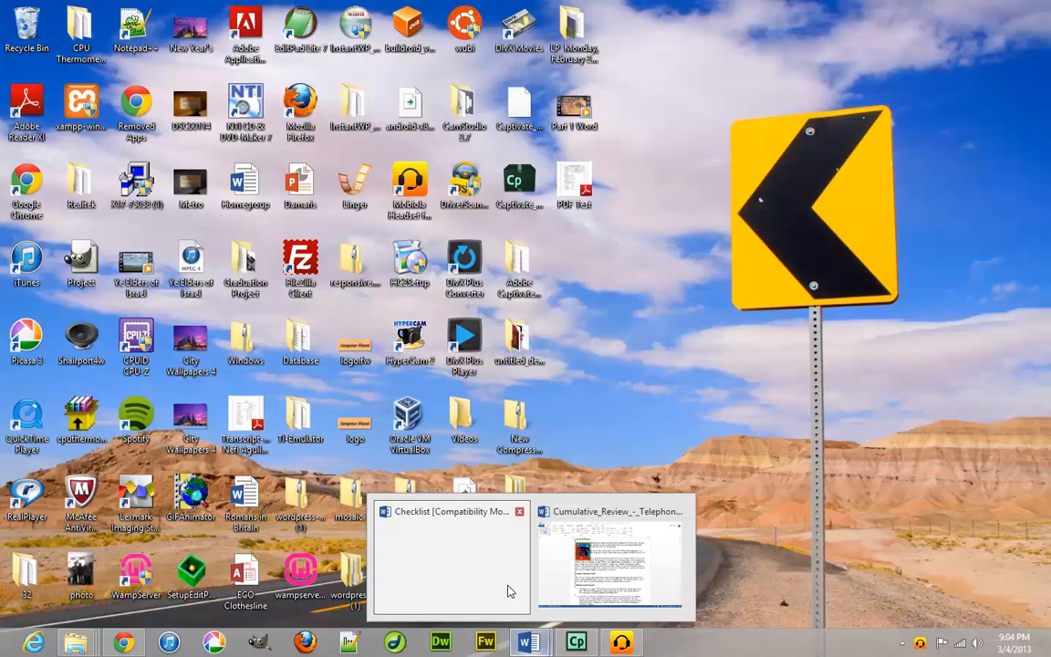
pyautogui.click(510, 591)
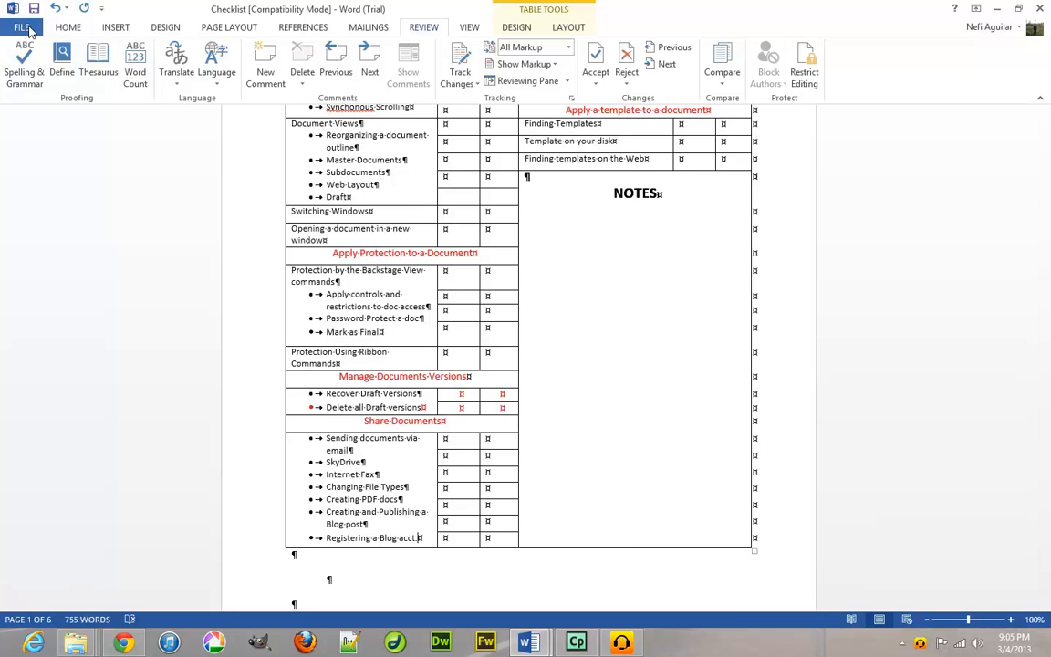
pyautogui.click(25, 28)
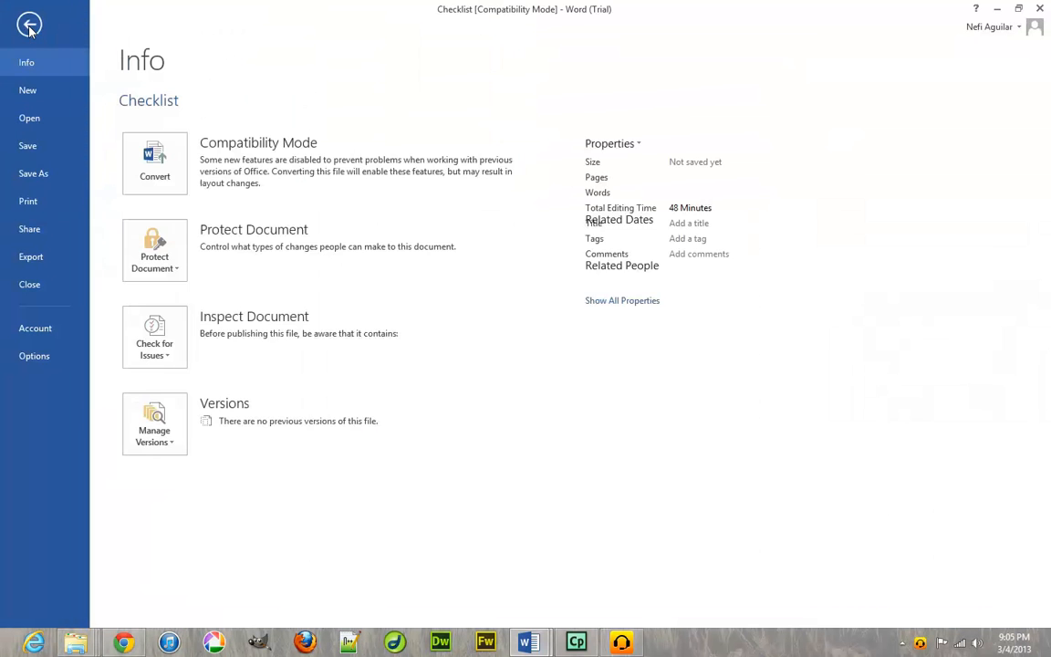
pyautogui.click(66, 260)
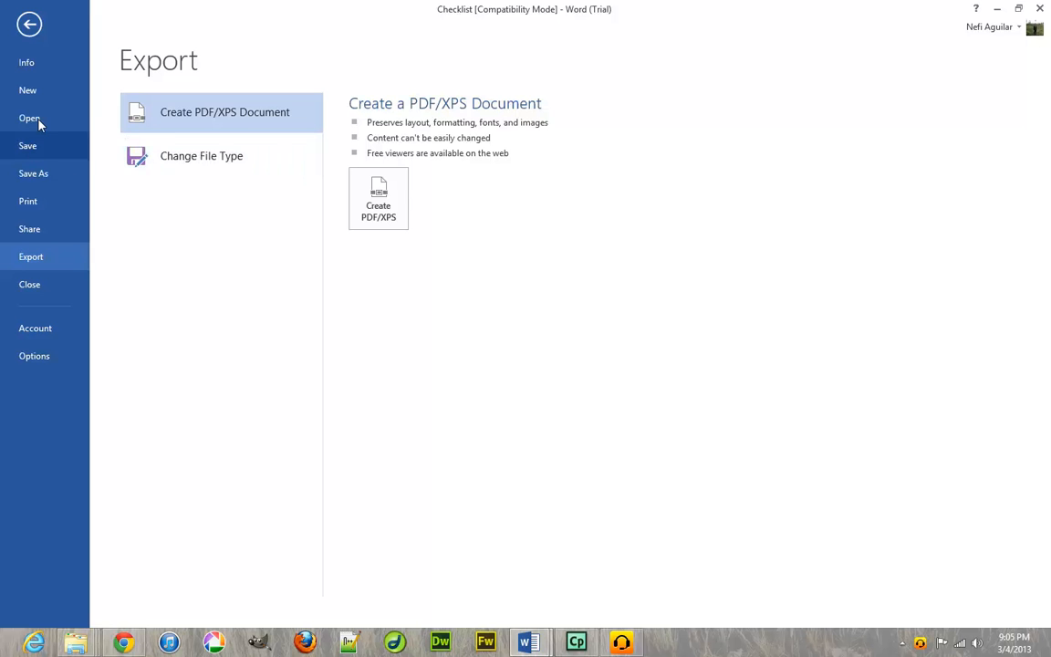
pyautogui.click(32, 243)
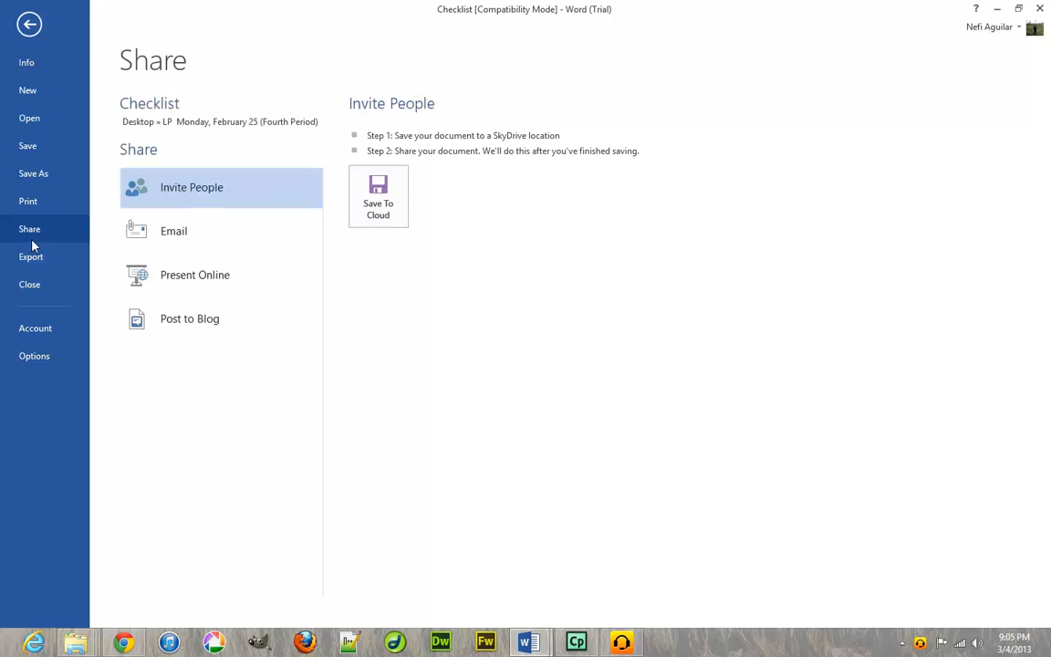
pyautogui.click(183, 319)
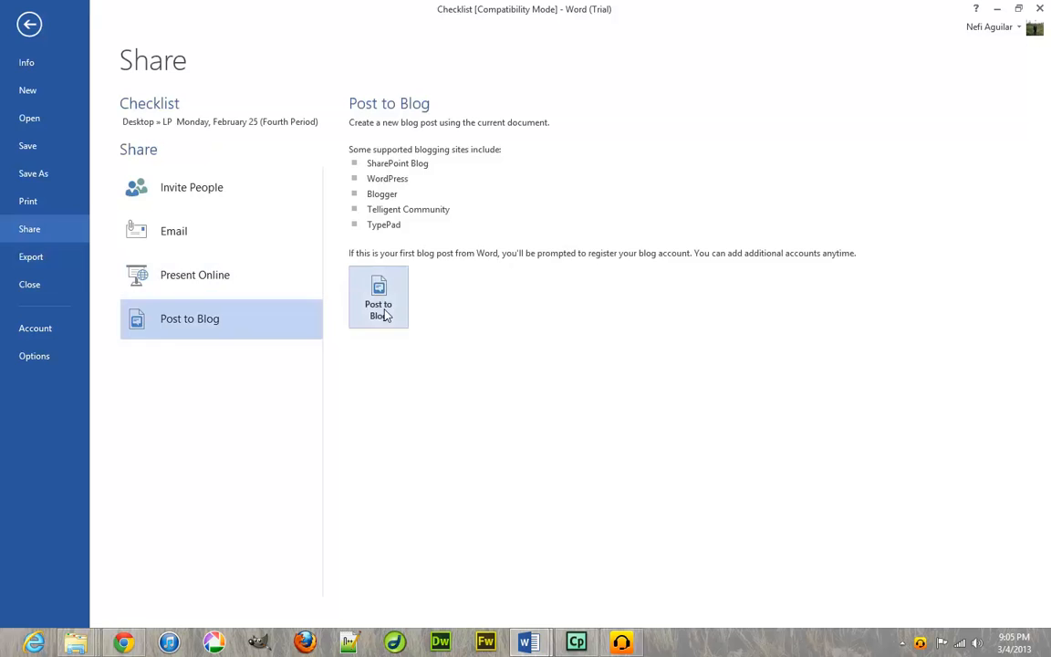
pyautogui.click(382, 296)
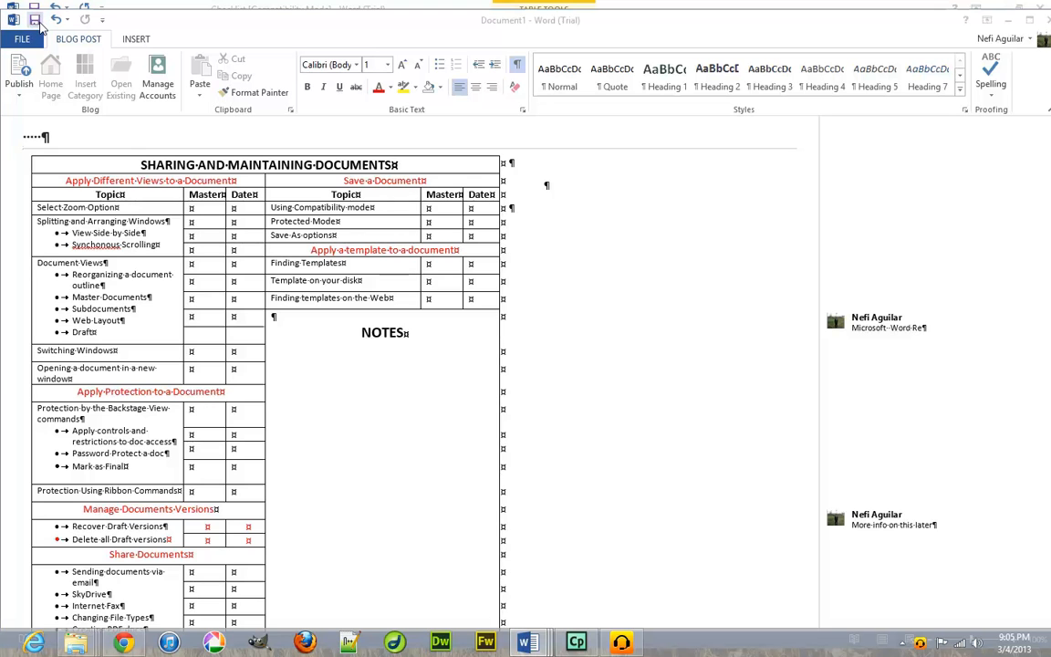
# Skip blog registration, close the Document1 draft with Don't Save, and switch back to Checklist.
pyautogui.click(601, 374)
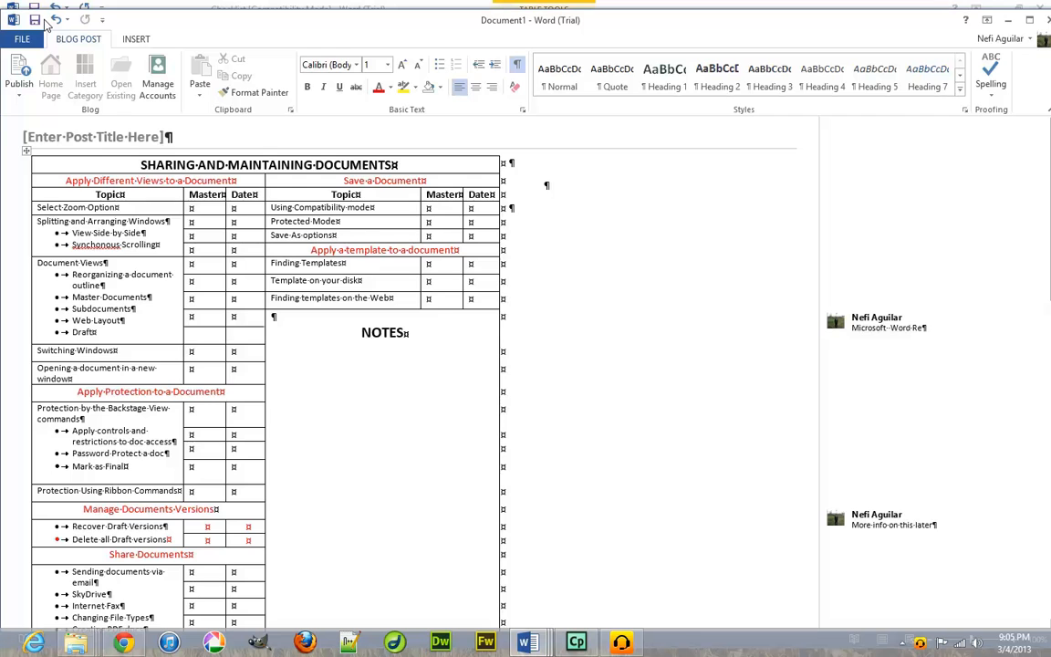
pyautogui.click(33, 18)
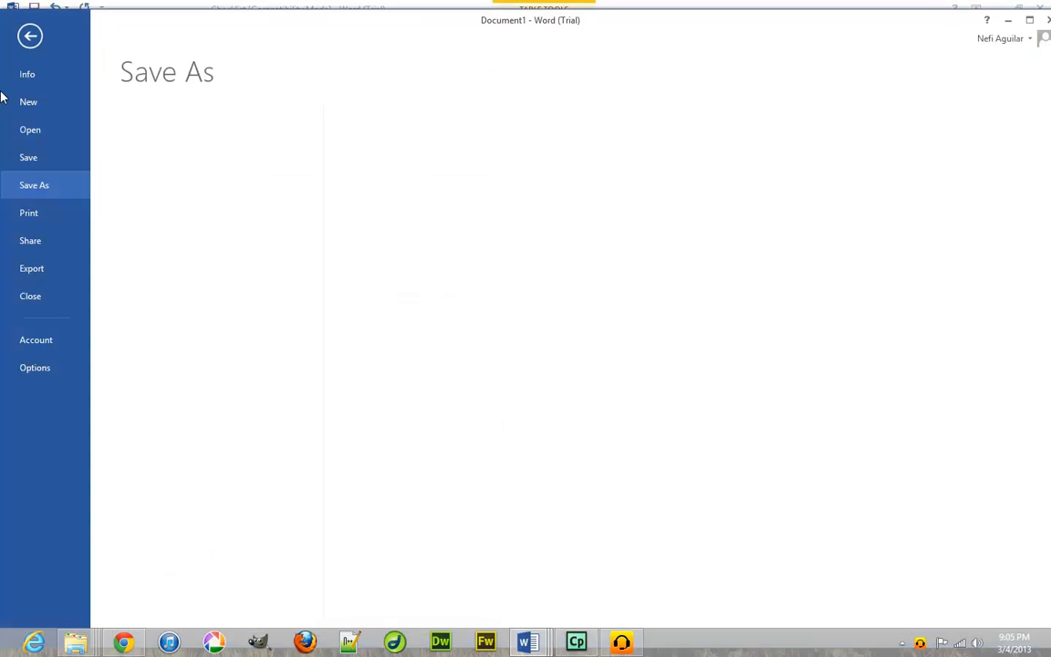
pyautogui.click(31, 35)
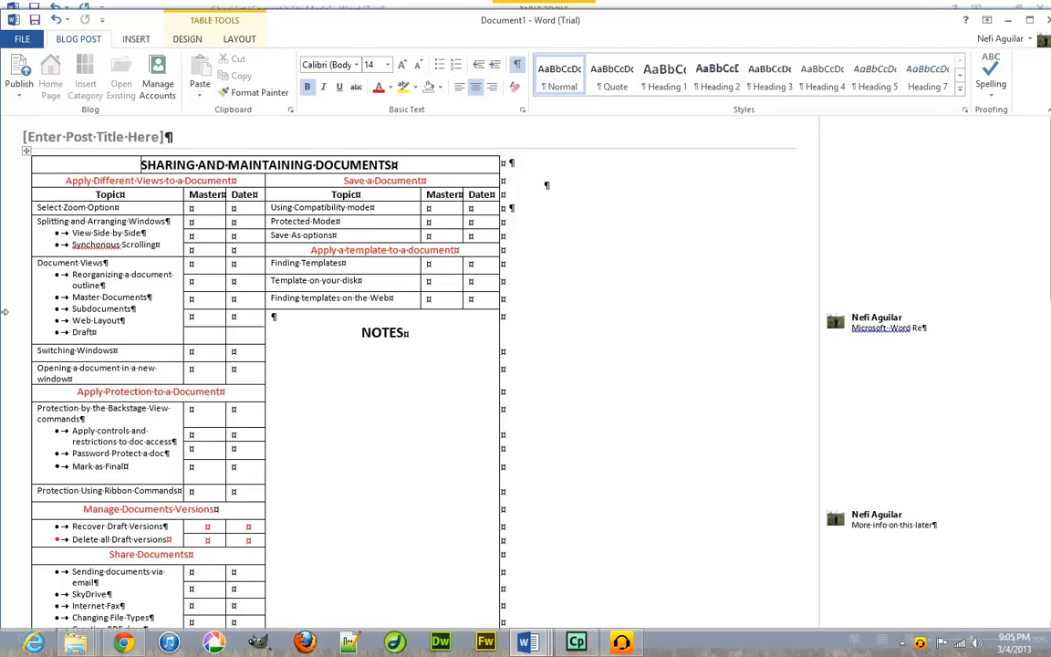
pyautogui.click(1046, 19)
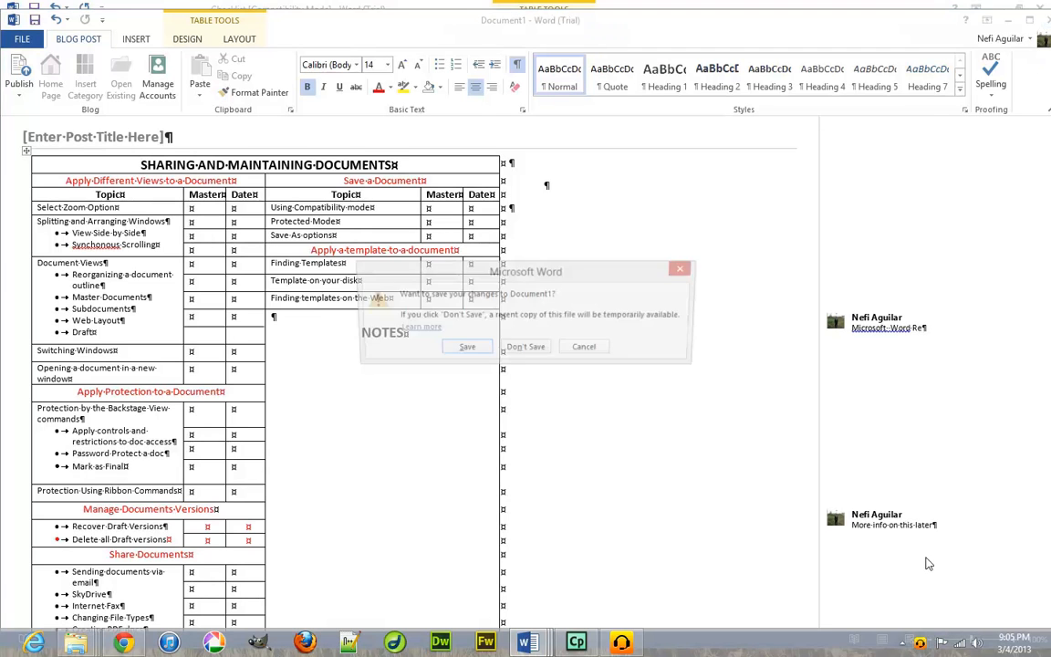
pyautogui.click(535, 350)
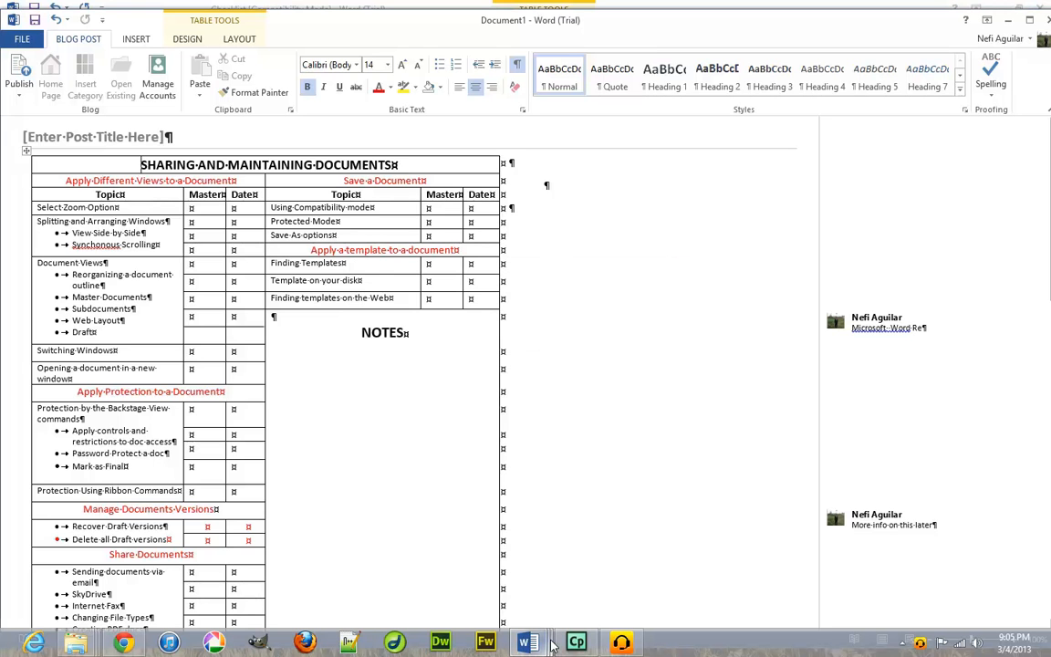
pyautogui.moveTo(529, 643)
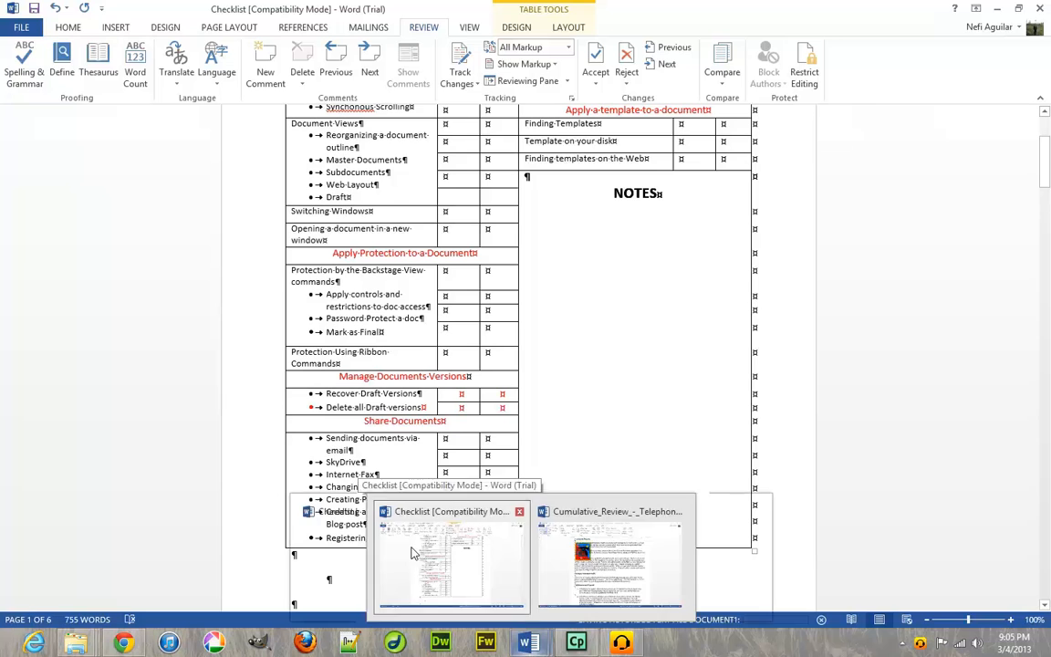
pyautogui.click(418, 554)
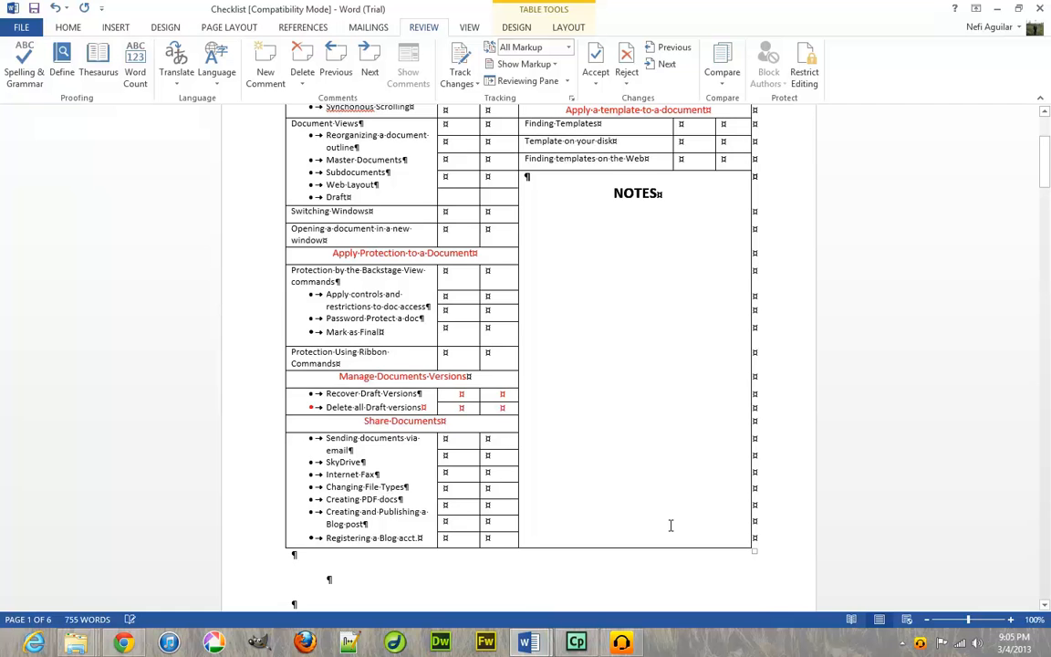
# Convert Checklist to the newest Word file format from File > Info, confirming the upgrade.
pyautogui.scroll(4, 666, 528)
pyautogui.scroll(-8, 655, 517)
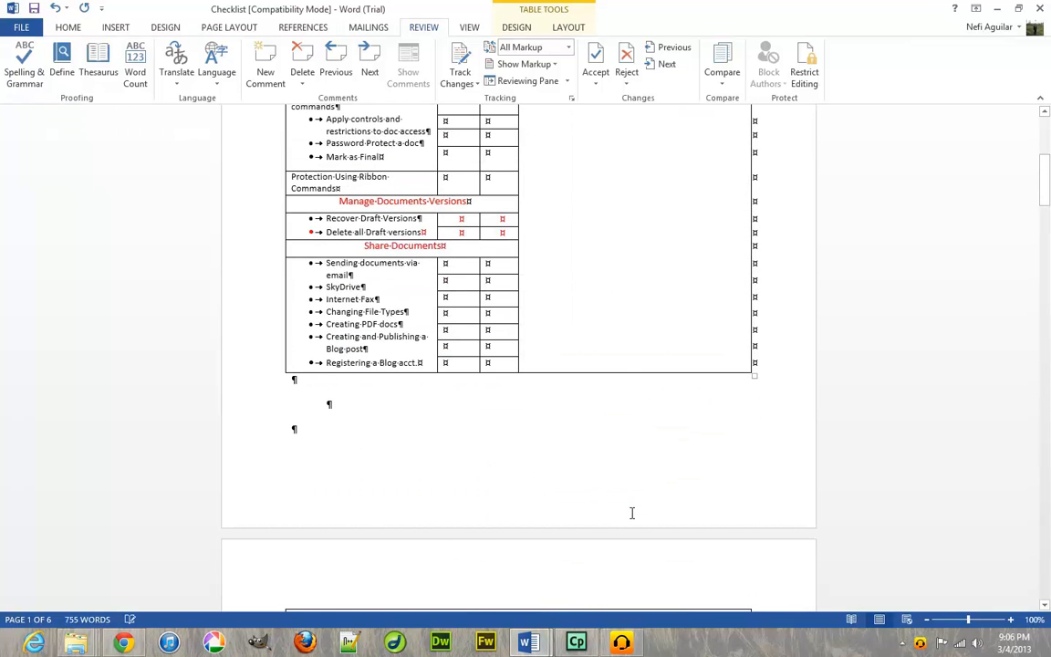
pyautogui.scroll(8, 632, 513)
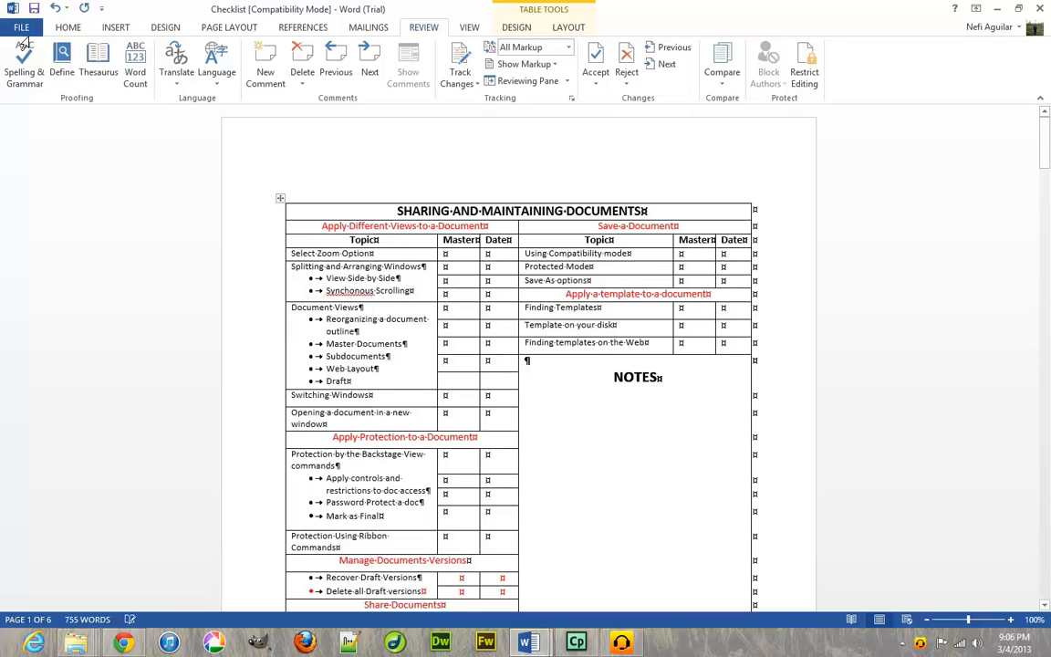
pyautogui.click(20, 28)
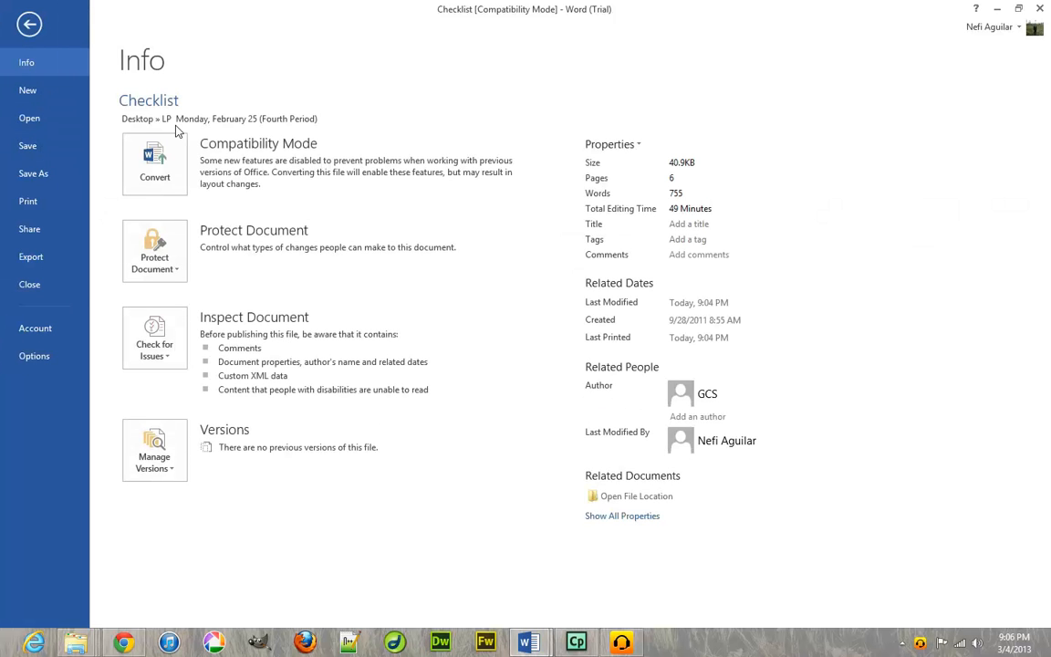
pyautogui.click(148, 153)
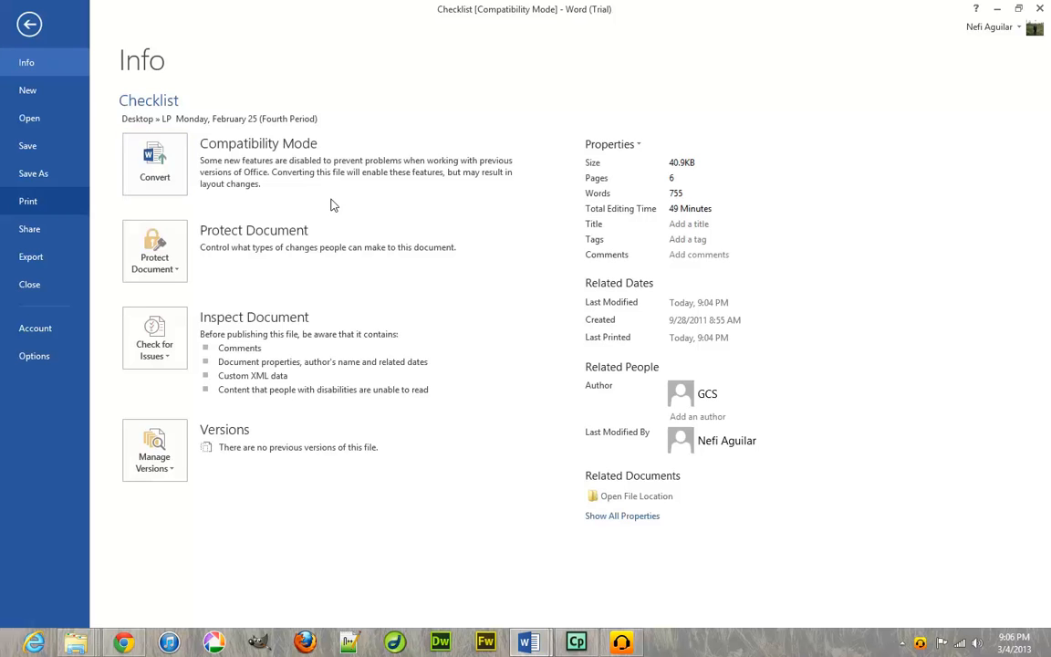
pyautogui.click(154, 193)
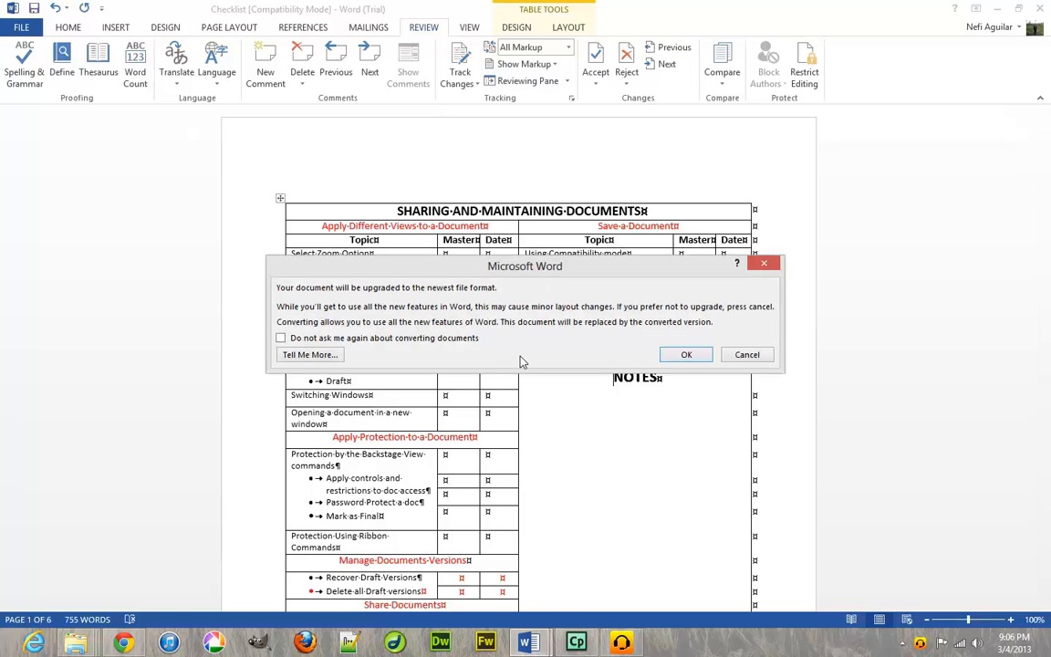
pyautogui.click(686, 354)
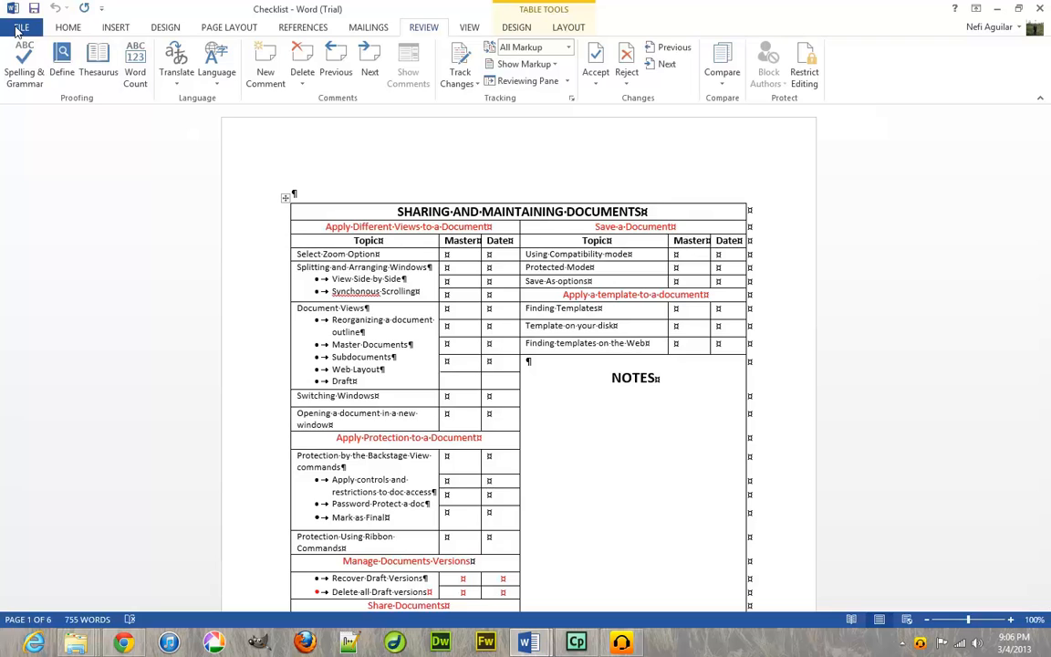
pyautogui.click(17, 28)
pyautogui.click(26, 41)
pyautogui.click(24, 33)
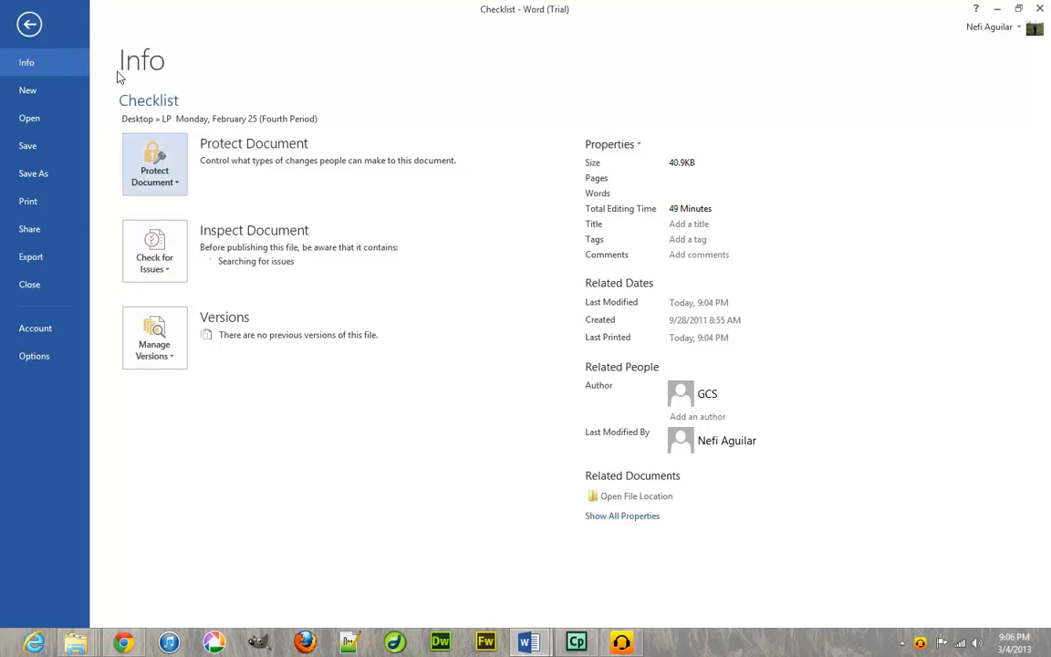
pyautogui.click(150, 267)
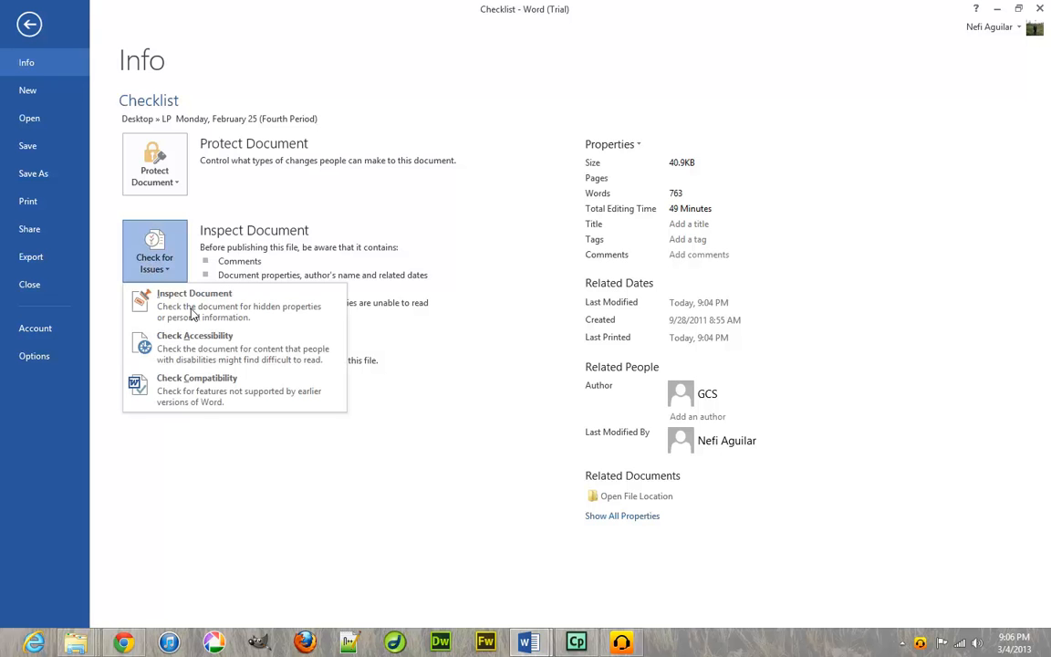
pyautogui.click(201, 388)
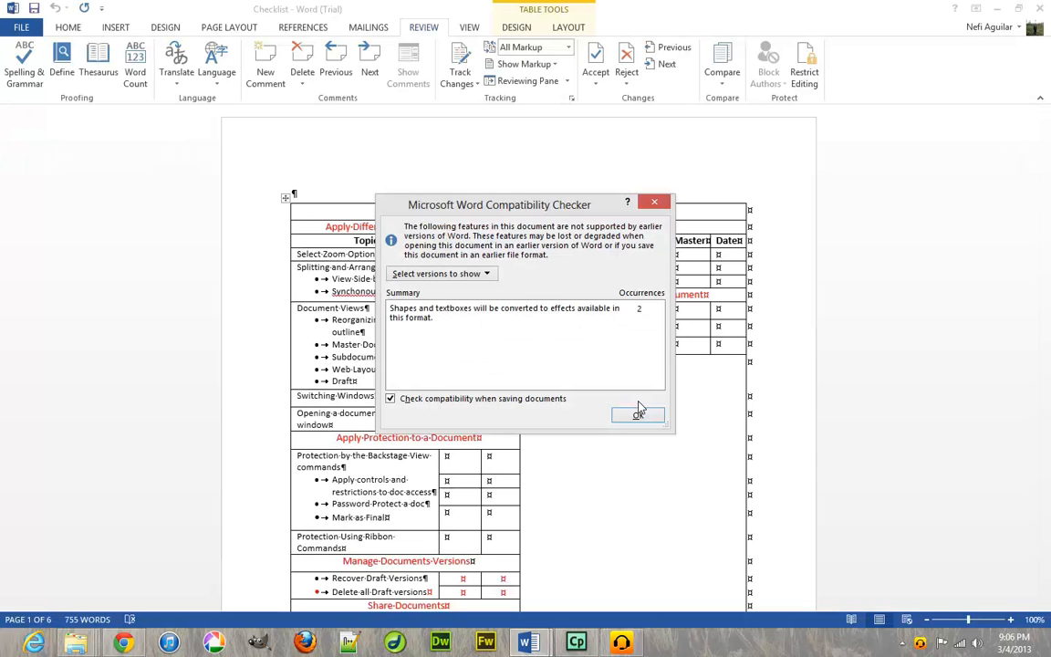
pyautogui.click(641, 416)
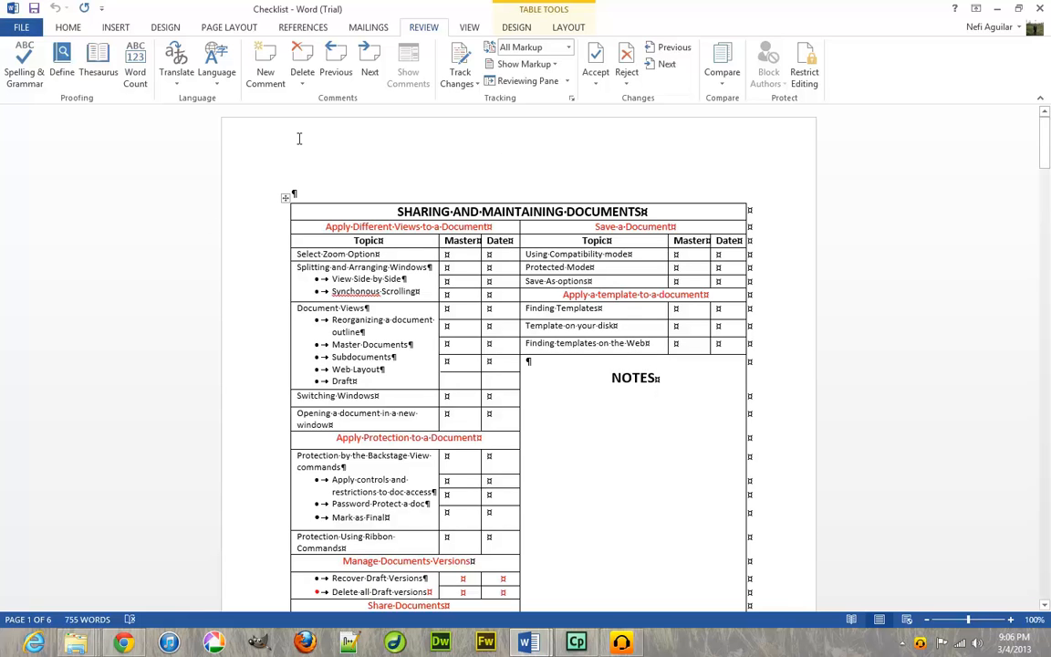
# View the Checklist's Info page and check the Protect Document options without changing any.
pyautogui.click(21, 27)
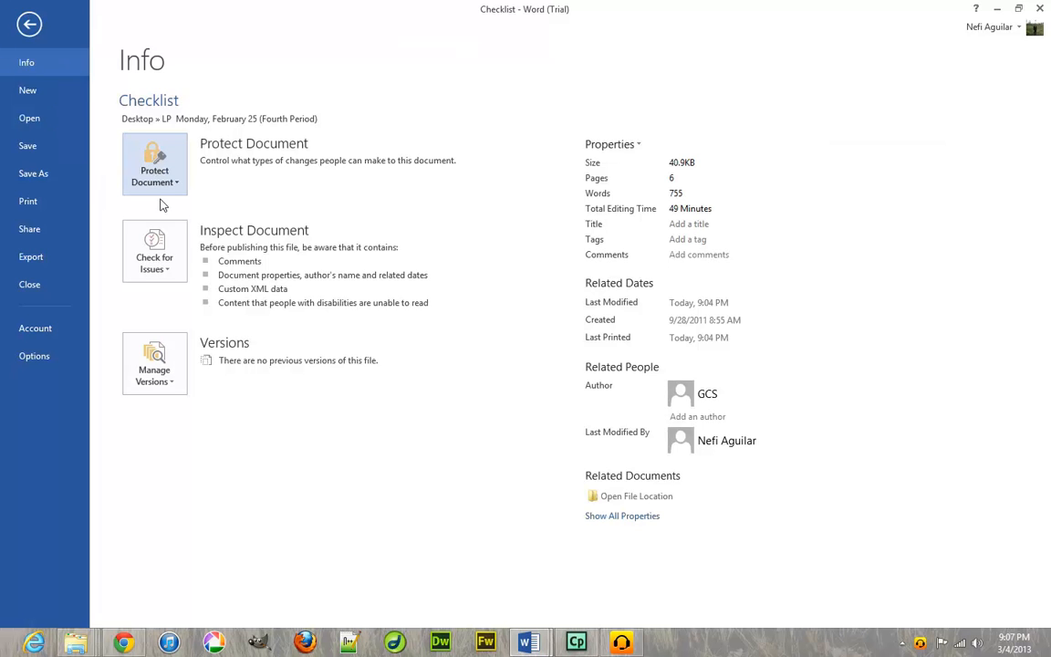
pyautogui.click(173, 190)
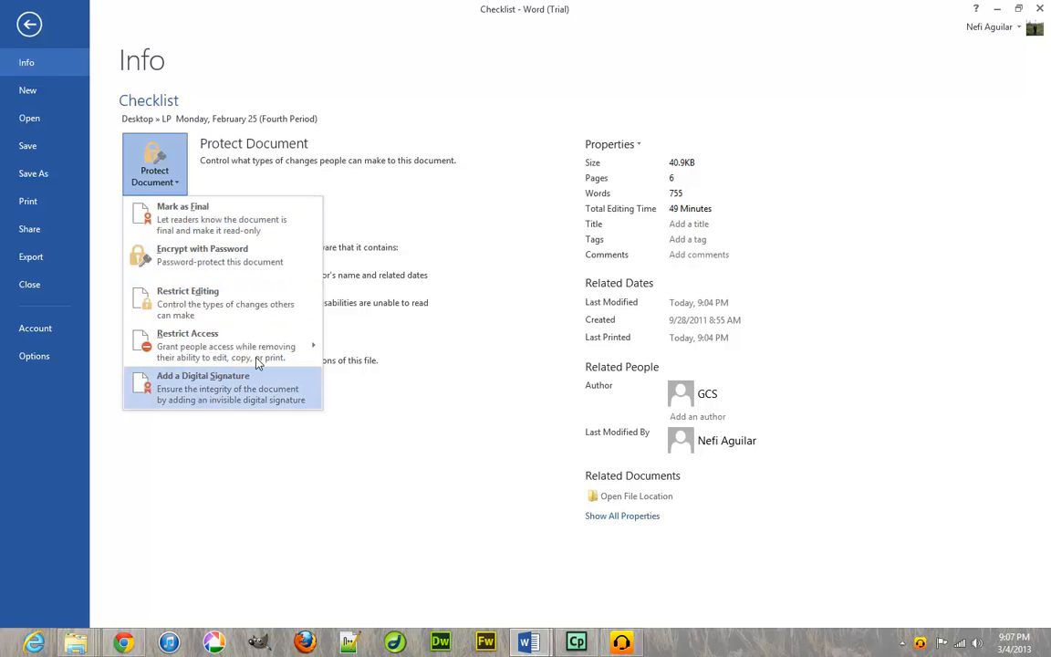
pyautogui.moveTo(260, 362)
pyautogui.click(293, 178)
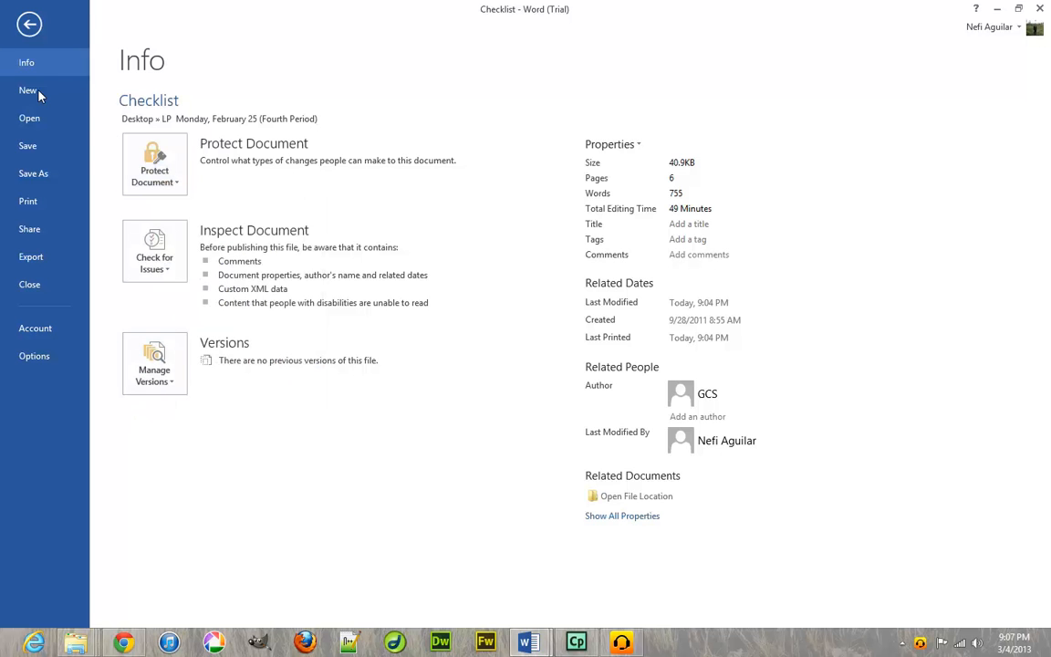
# Save the Checklist document and dismiss the Page Setup dialog without changes.
pyautogui.click(37, 145)
pyautogui.doubleClick(26, 34)
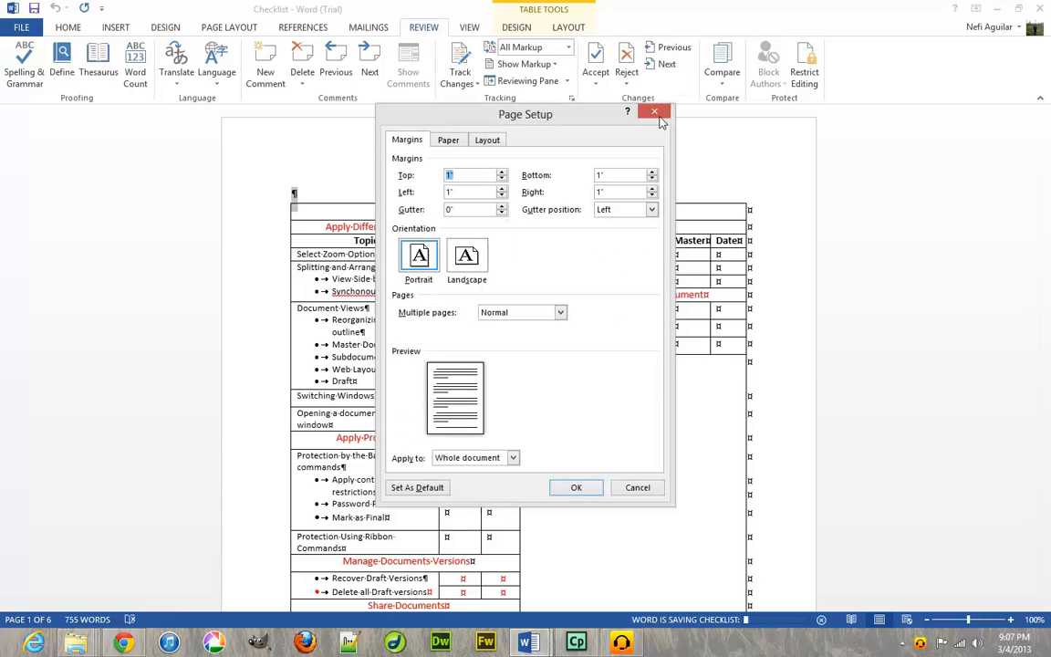
pyautogui.press('Escape')
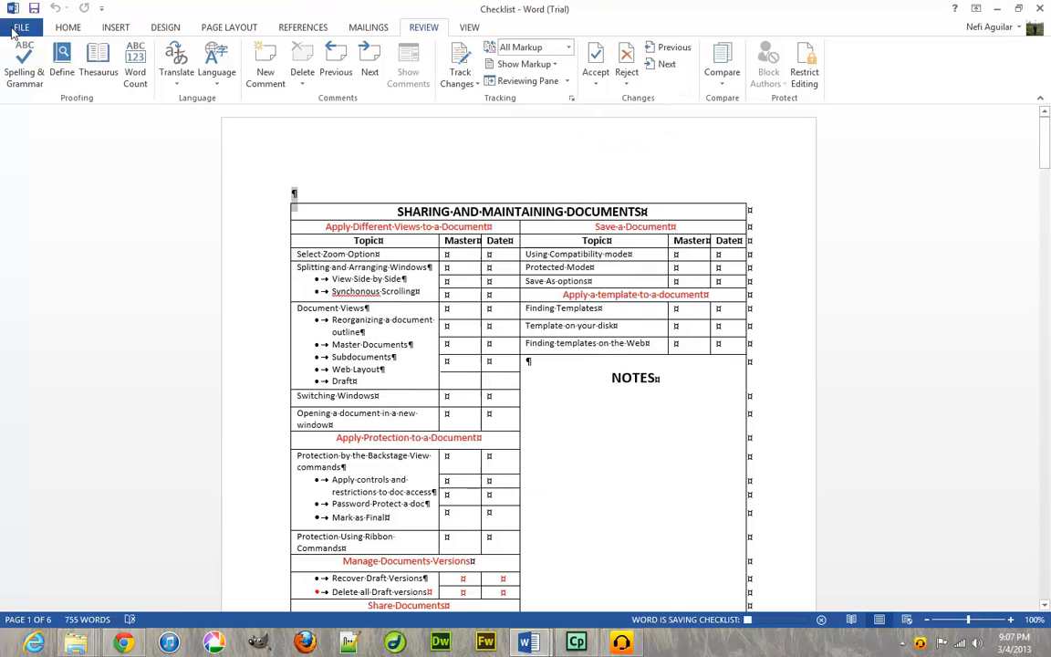
# Browse the Share and Export pages in Backstage, then return to Info.
pyautogui.hotkey('alt', 'f')
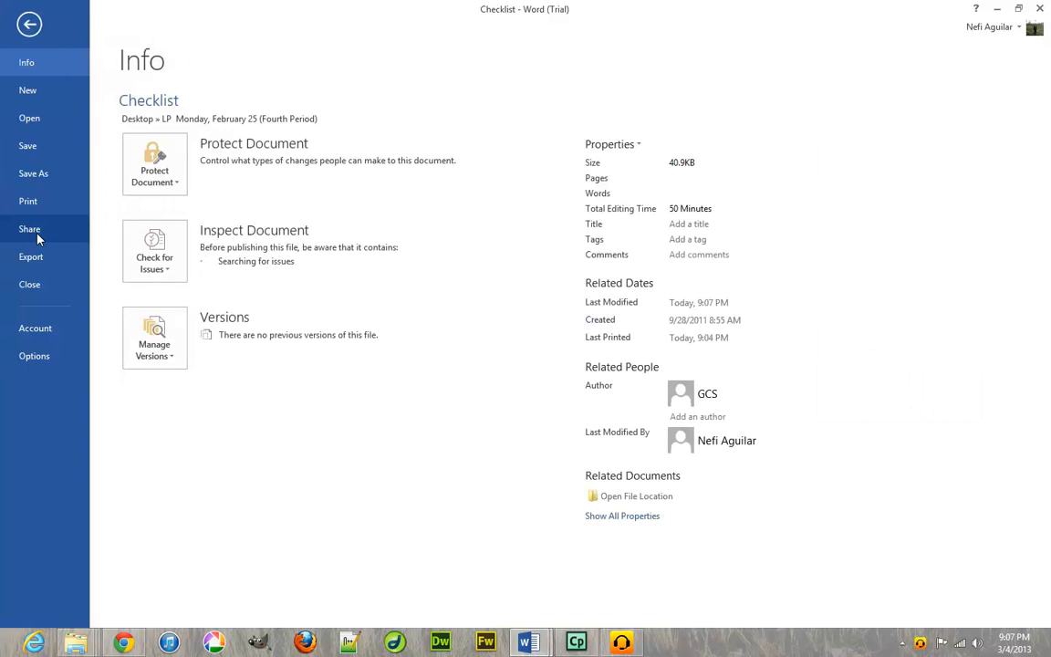
pyautogui.click(36, 234)
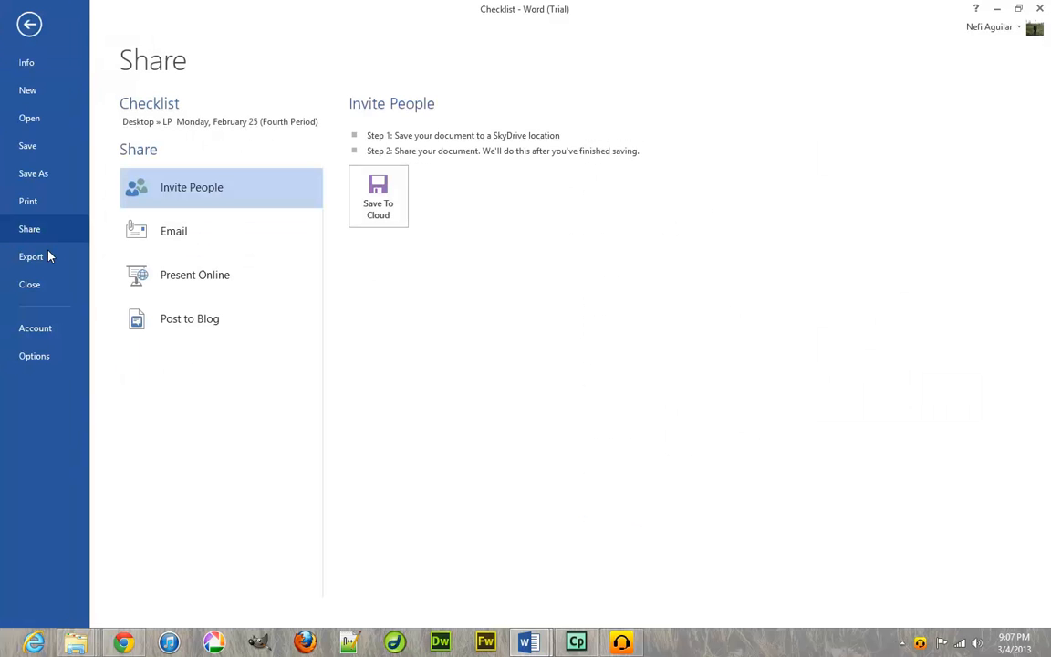
pyautogui.click(49, 259)
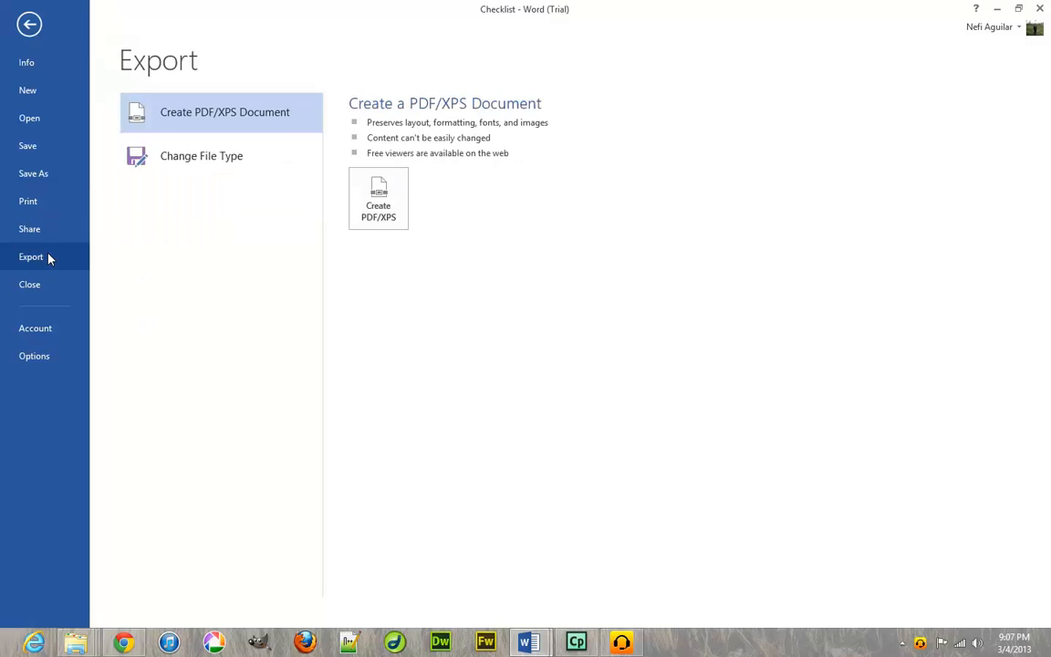
pyautogui.click(38, 66)
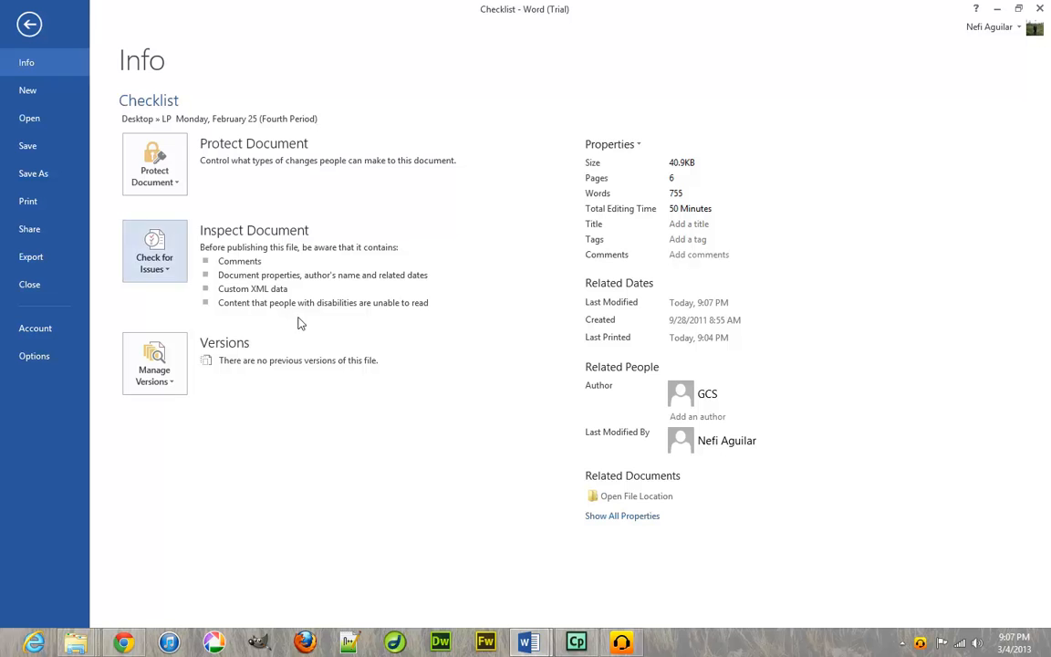
# Review the Manage Versions and Check for Issues options on the Info page.
pyautogui.click(181, 349)
pyautogui.click(181, 346)
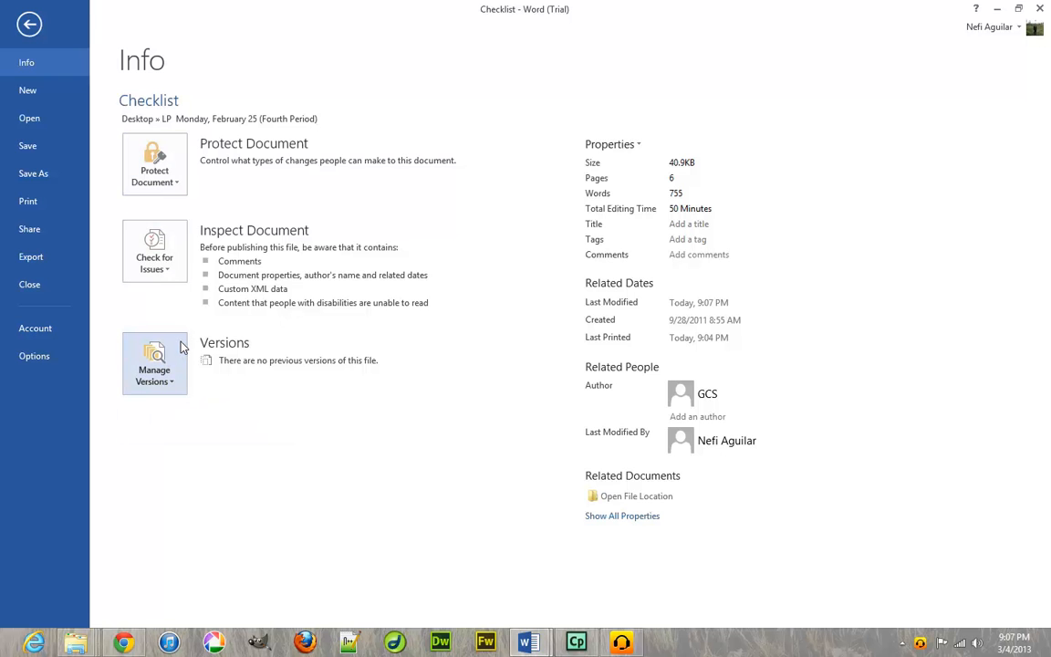
pyautogui.click(160, 257)
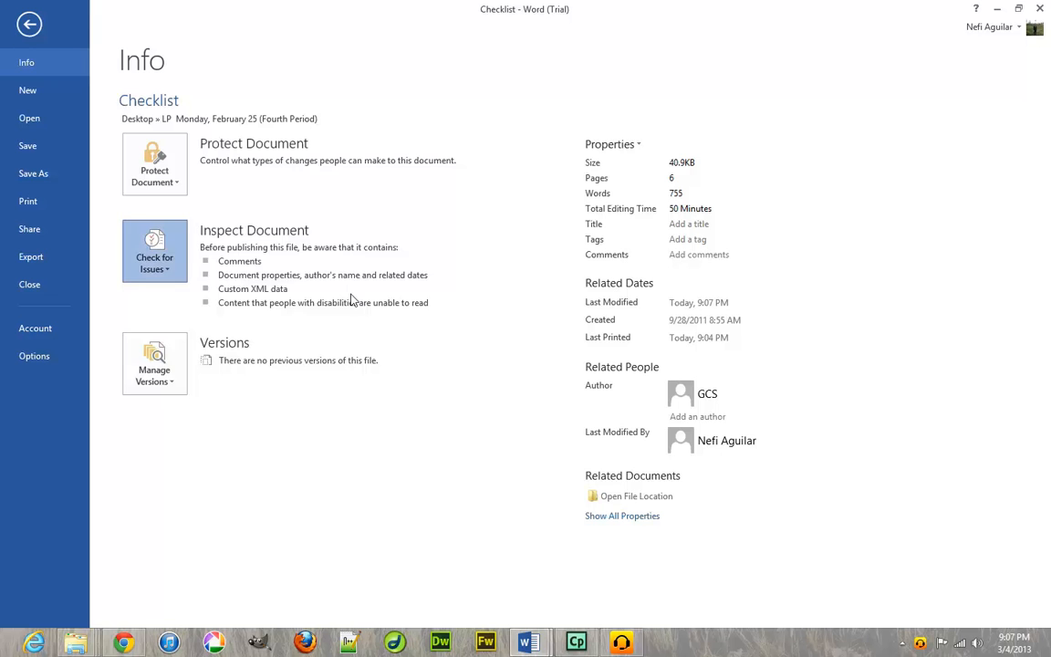
pyautogui.click(473, 421)
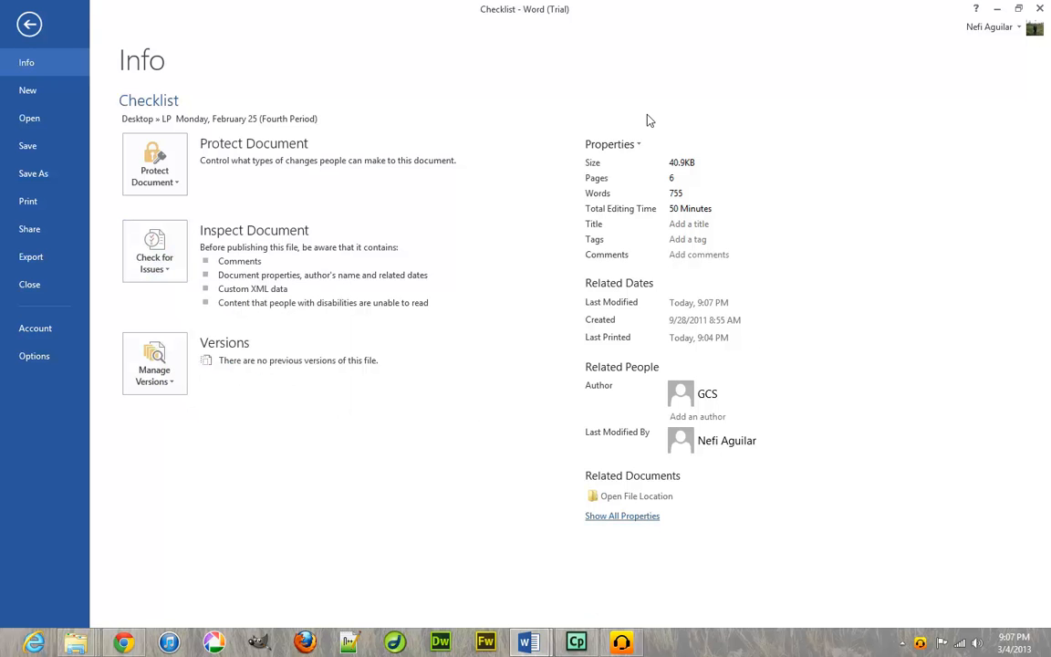
# Choose Properties > Show Document Panel to show the panel with Author GCS above the checklist.
pyautogui.click(629, 147)
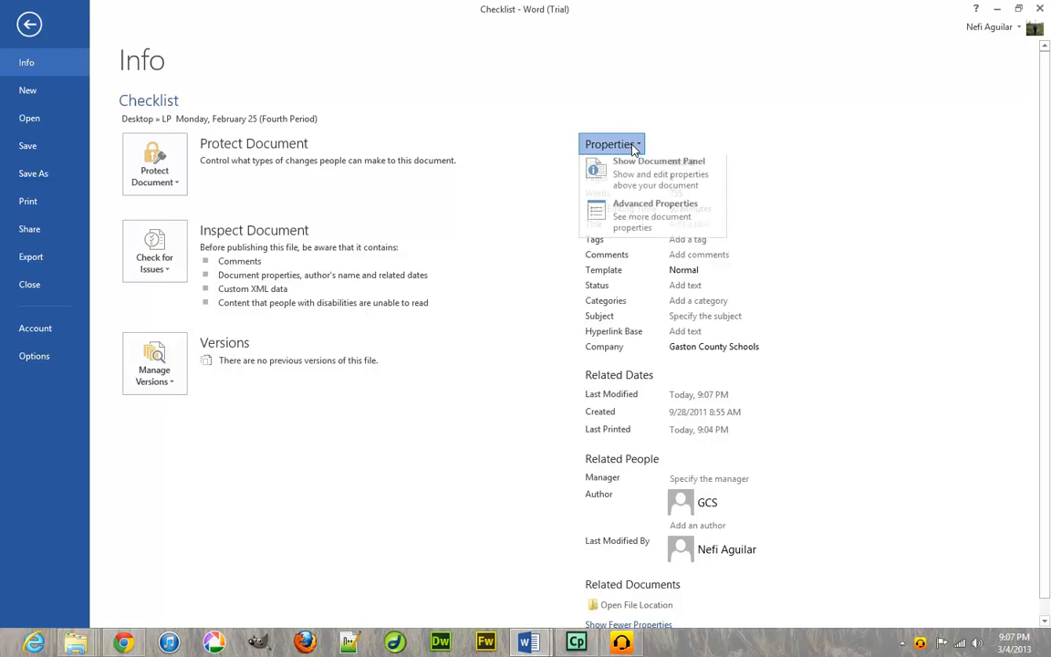
pyautogui.click(645, 178)
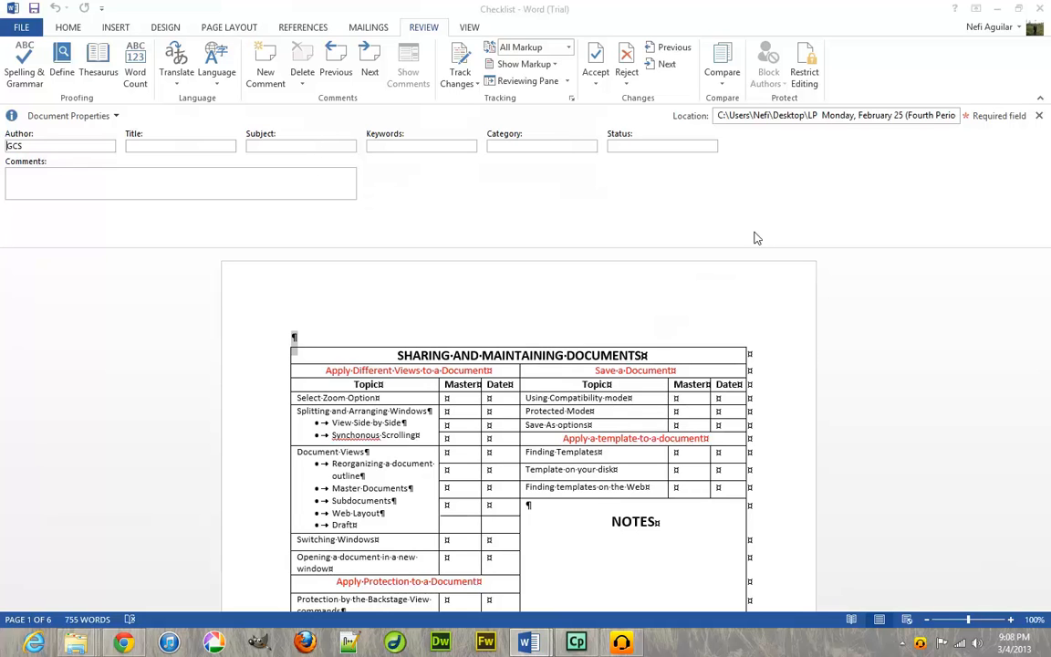
# Close the Document Properties panel and browse the View, Review, Page Layout, Design, Insert and Home tabs.
pyautogui.click(1038, 115)
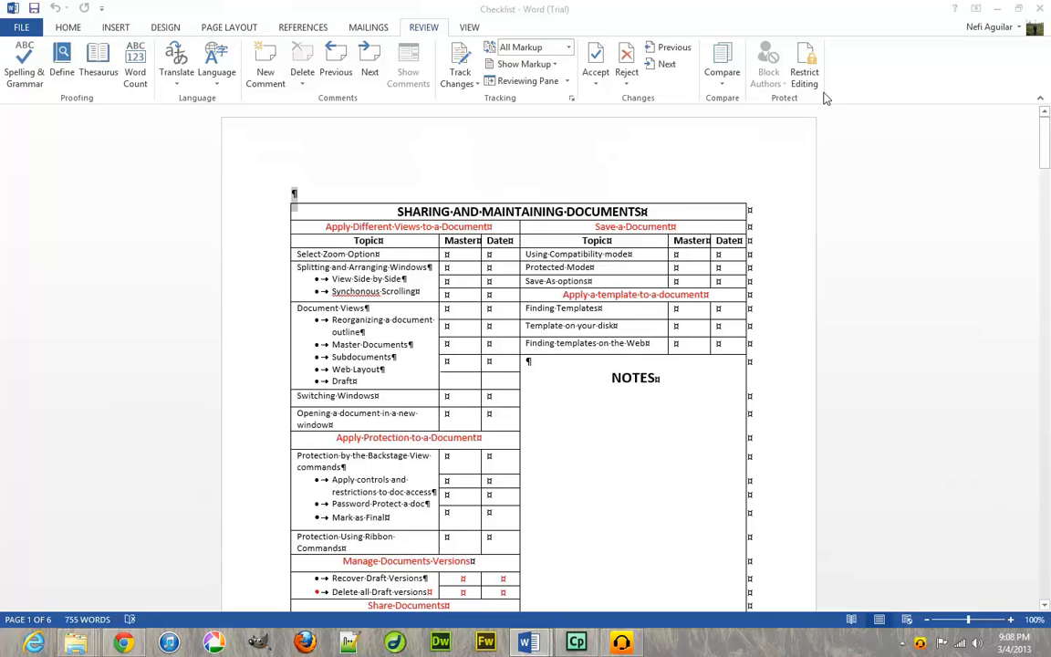
pyautogui.click(467, 28)
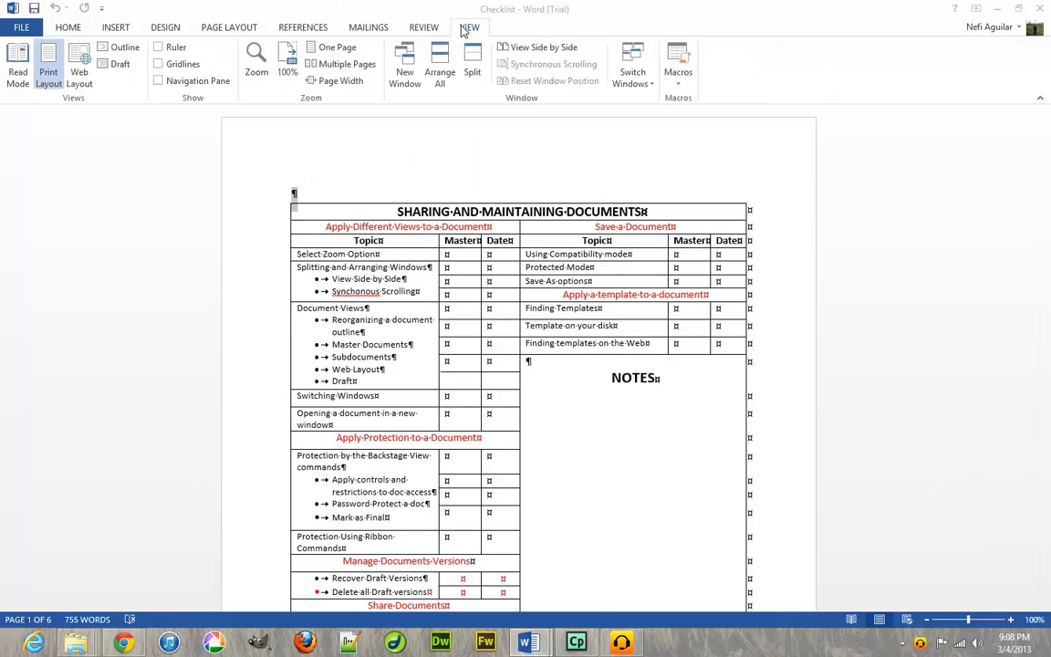
pyautogui.click(425, 29)
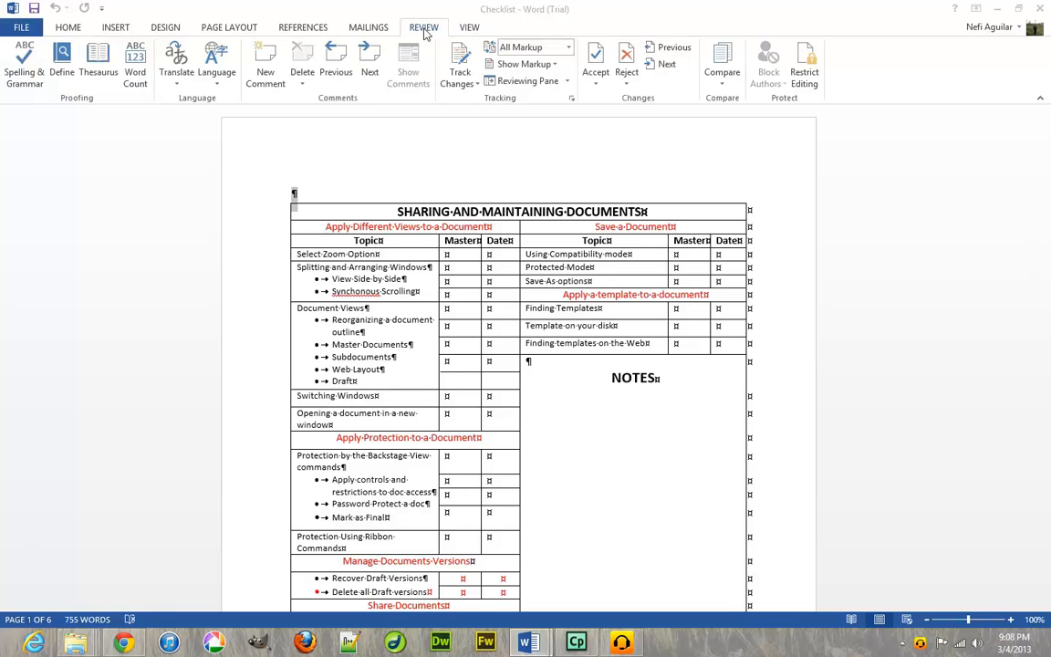
pyautogui.click(217, 28)
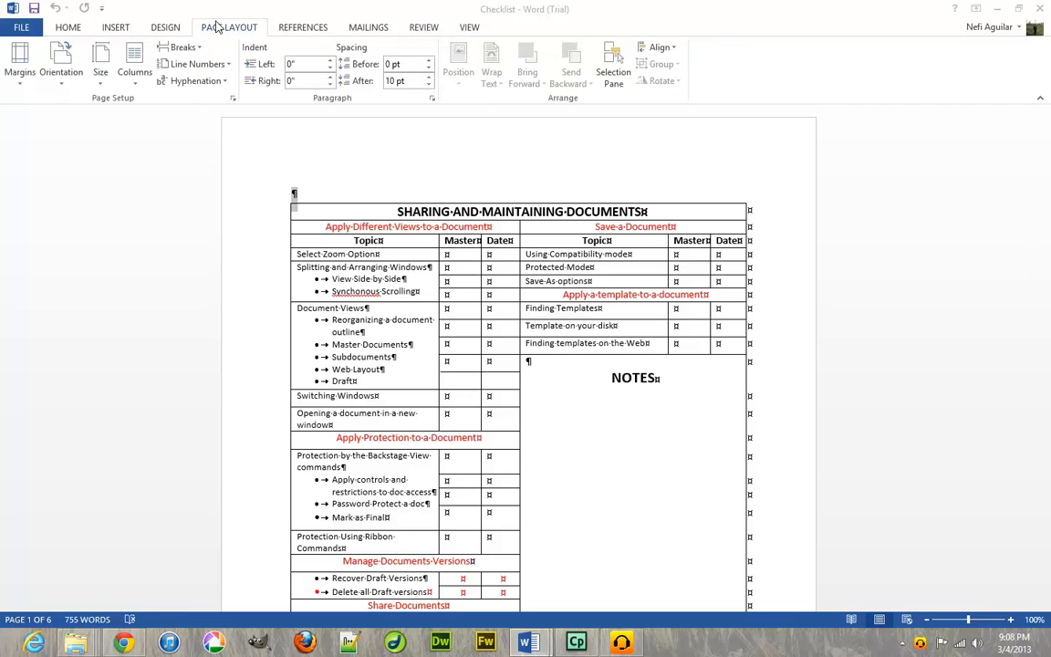
pyautogui.click(166, 29)
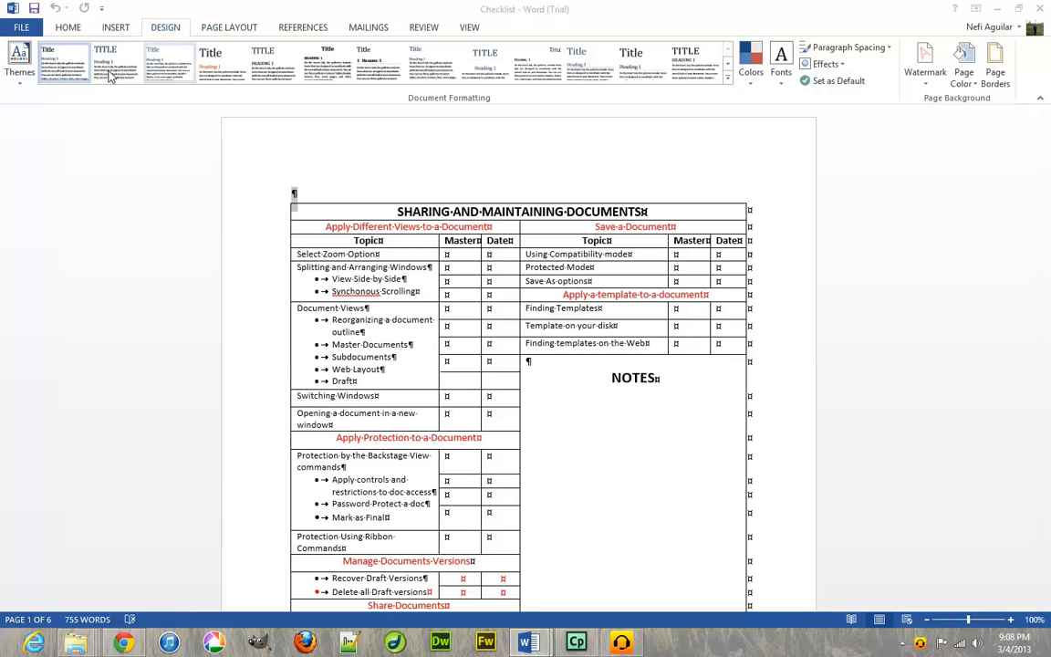
pyautogui.click(133, 27)
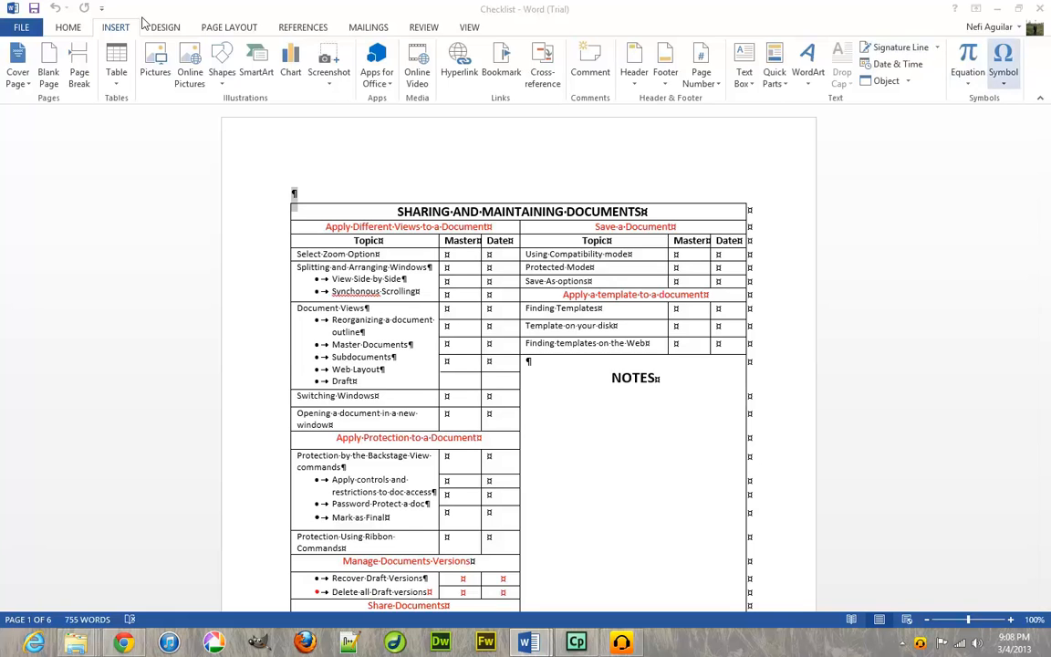
pyautogui.click(66, 31)
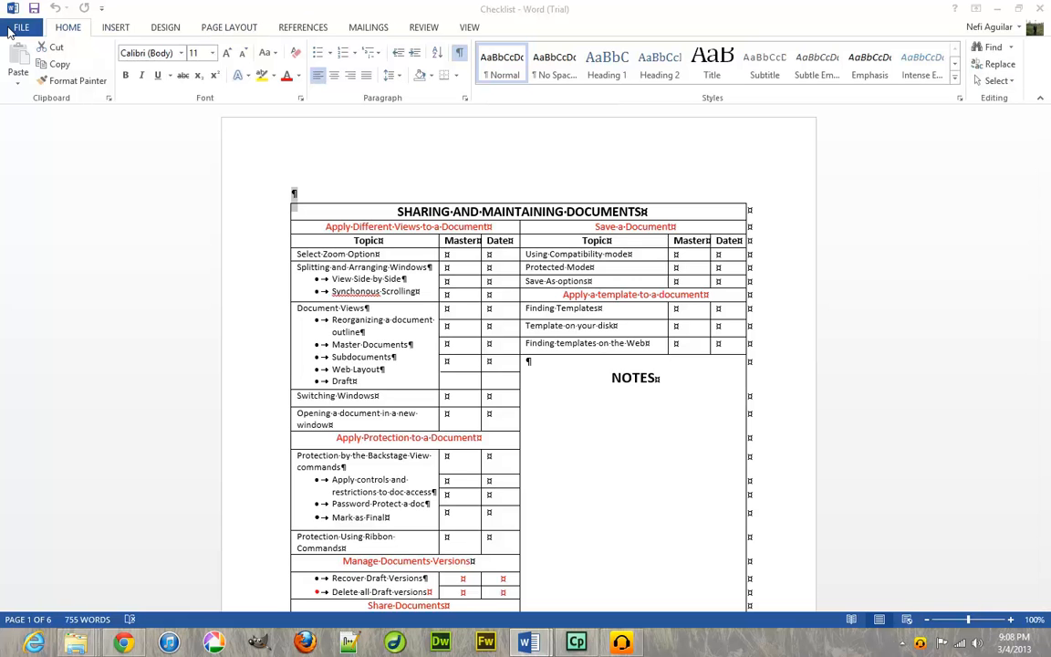
pyautogui.click(20, 28)
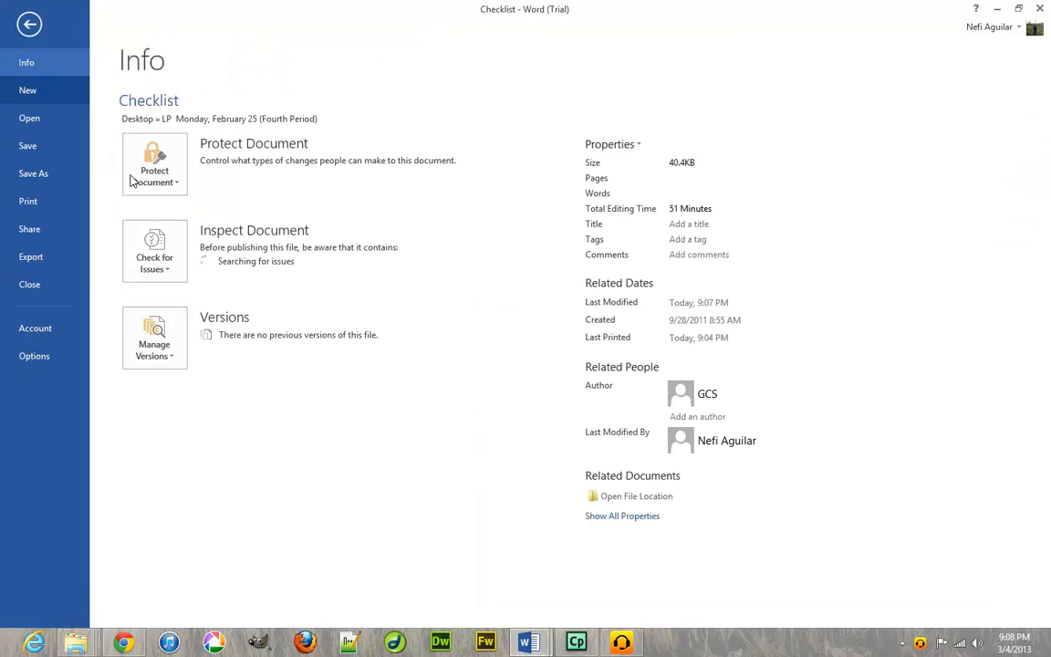
# Select 'Protected Mode' in the Save a Document table and show the Review tab.
pyautogui.click(30, 24)
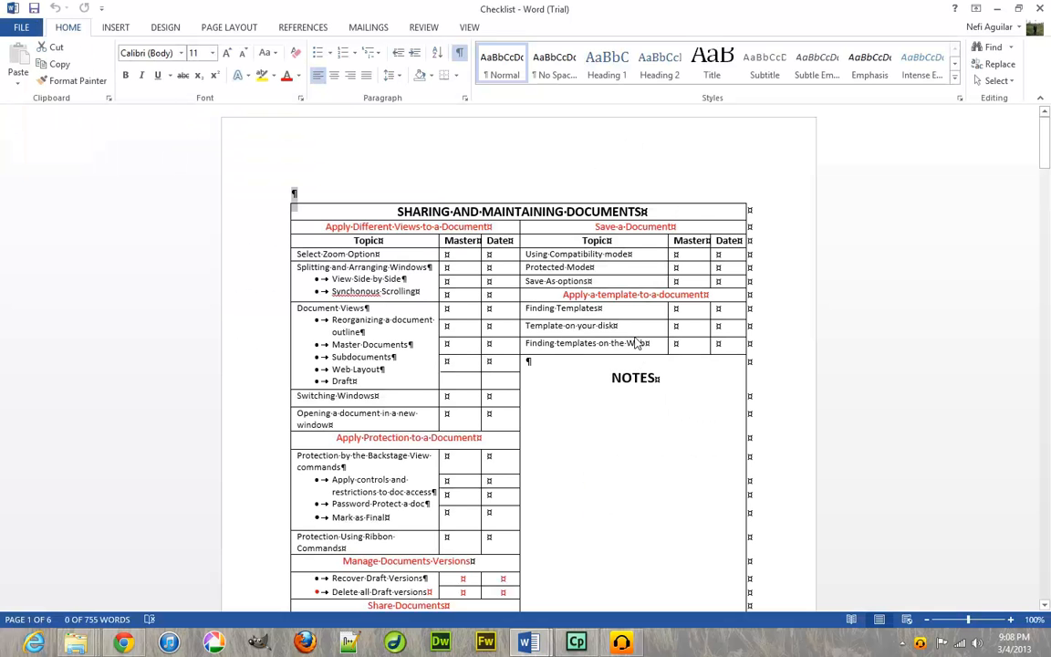
pyautogui.moveTo(607, 267); pyautogui.dragTo(533, 267)
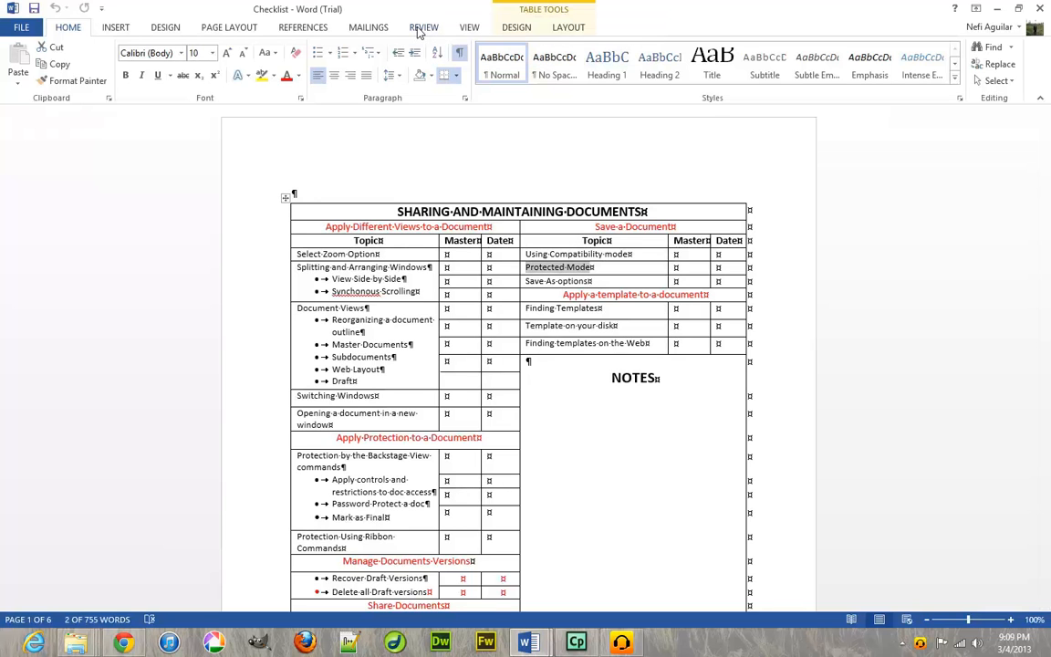
pyautogui.click(470, 28)
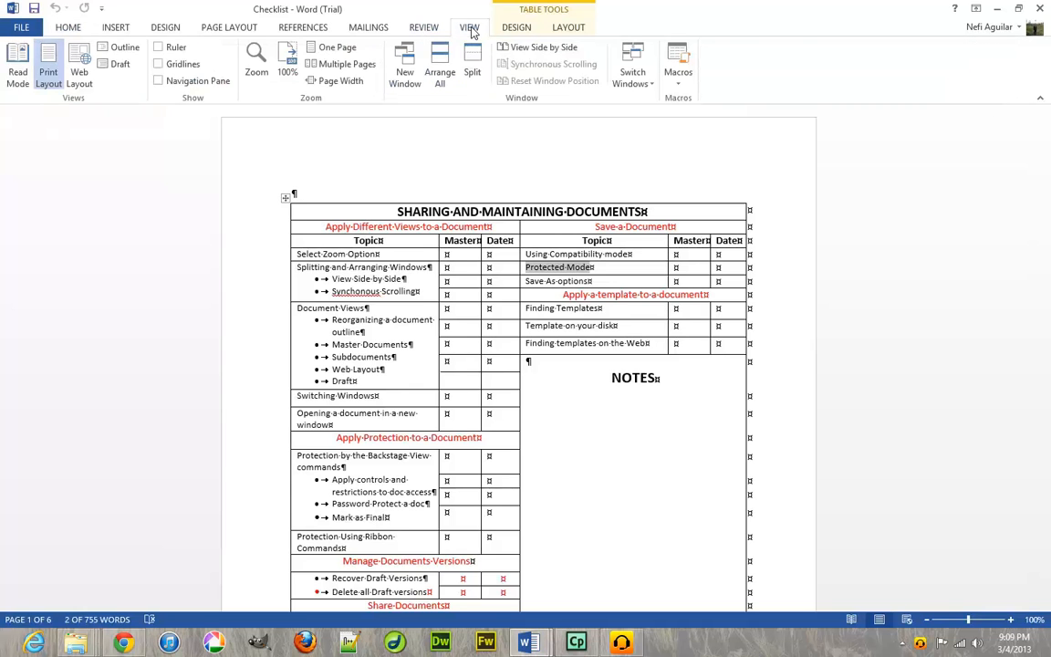
pyautogui.click(425, 27)
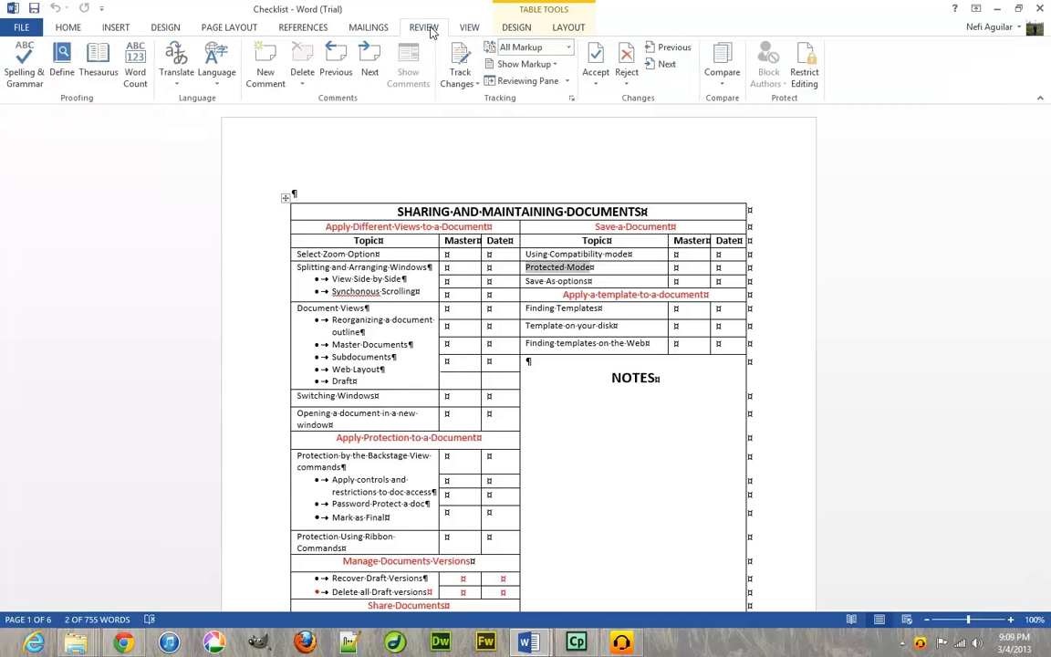
# Insert a New Comment on the selected Protected Mode text reading 'Find location'.
pyautogui.click(266, 83)
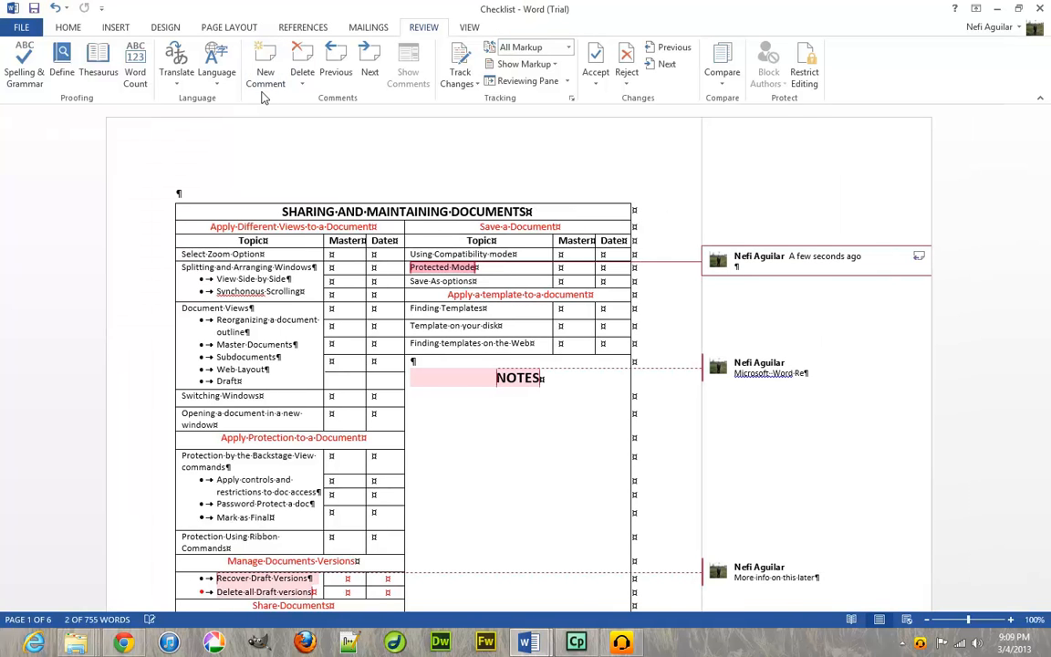
pyautogui.write('Find')
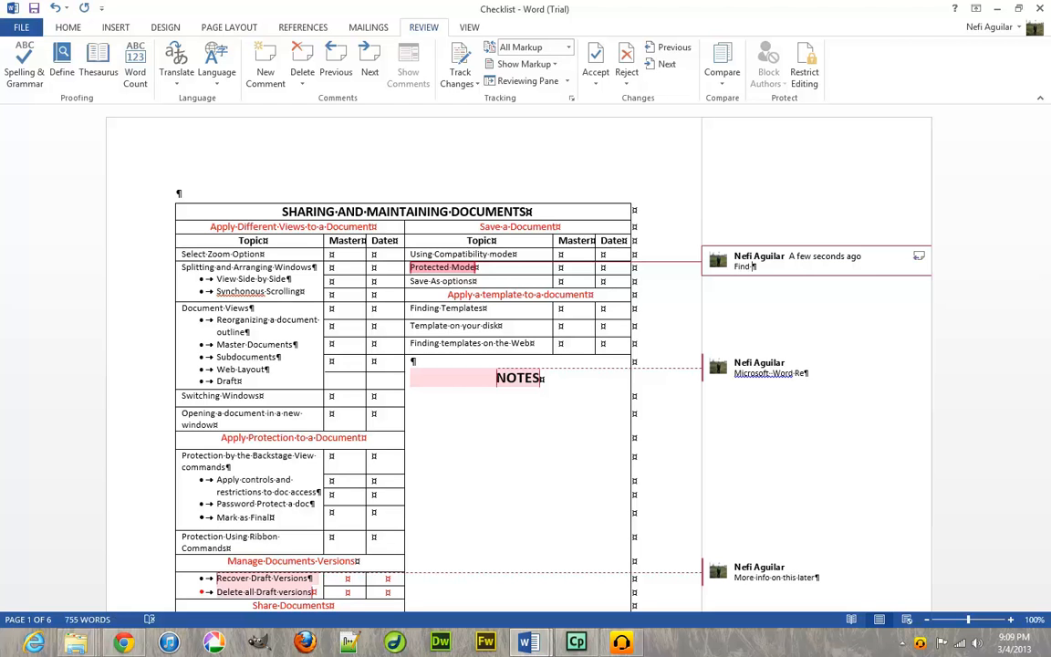
pyautogui.write(' location')
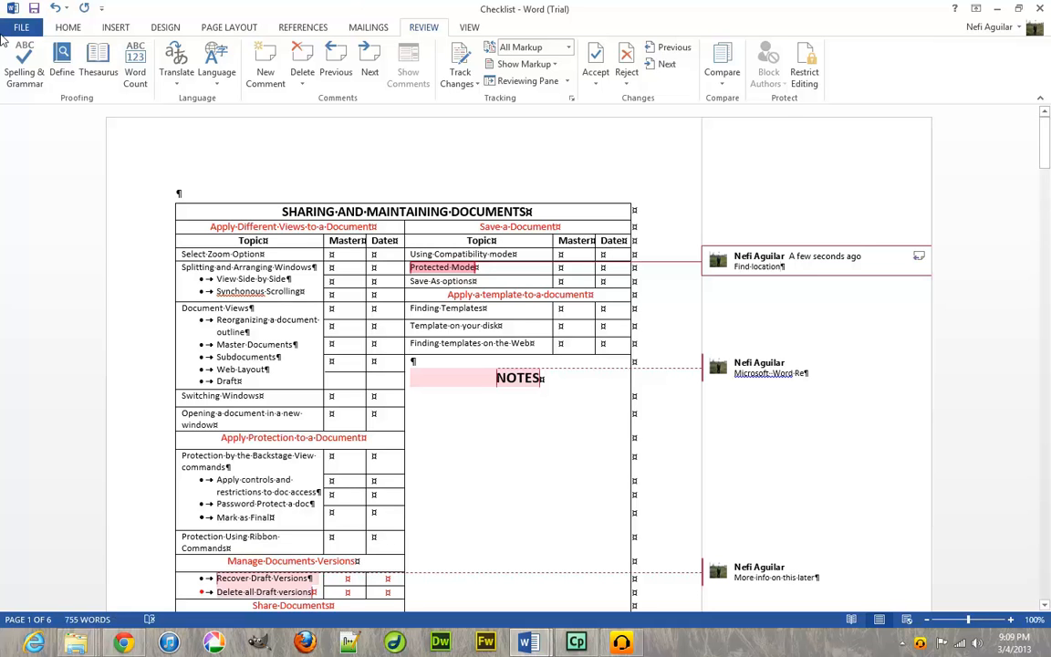
pyautogui.click(12, 29)
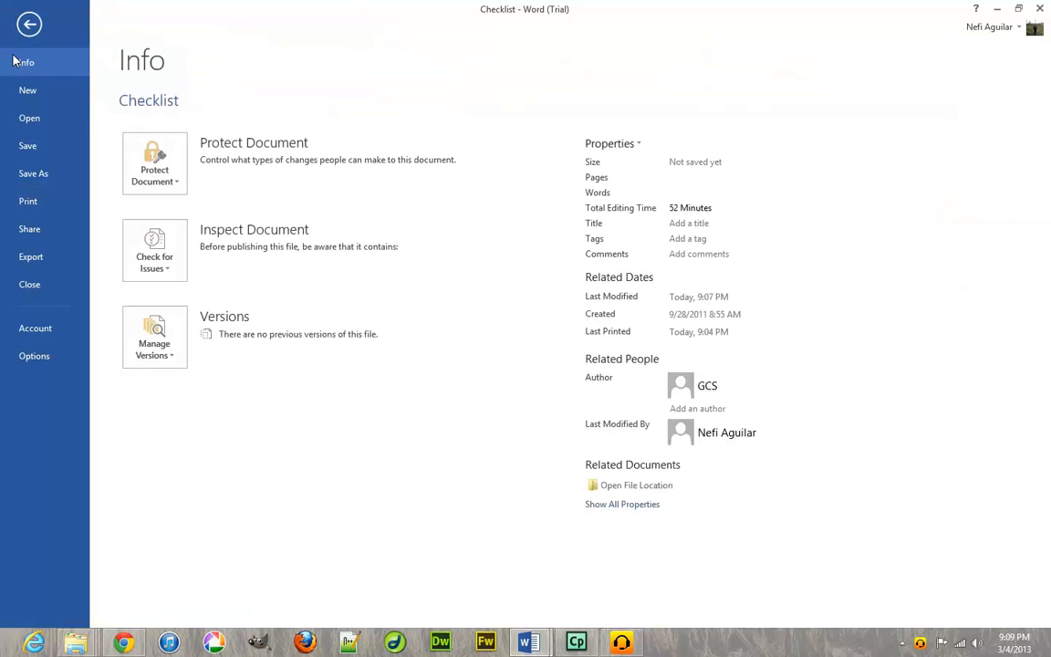
pyautogui.click(28, 172)
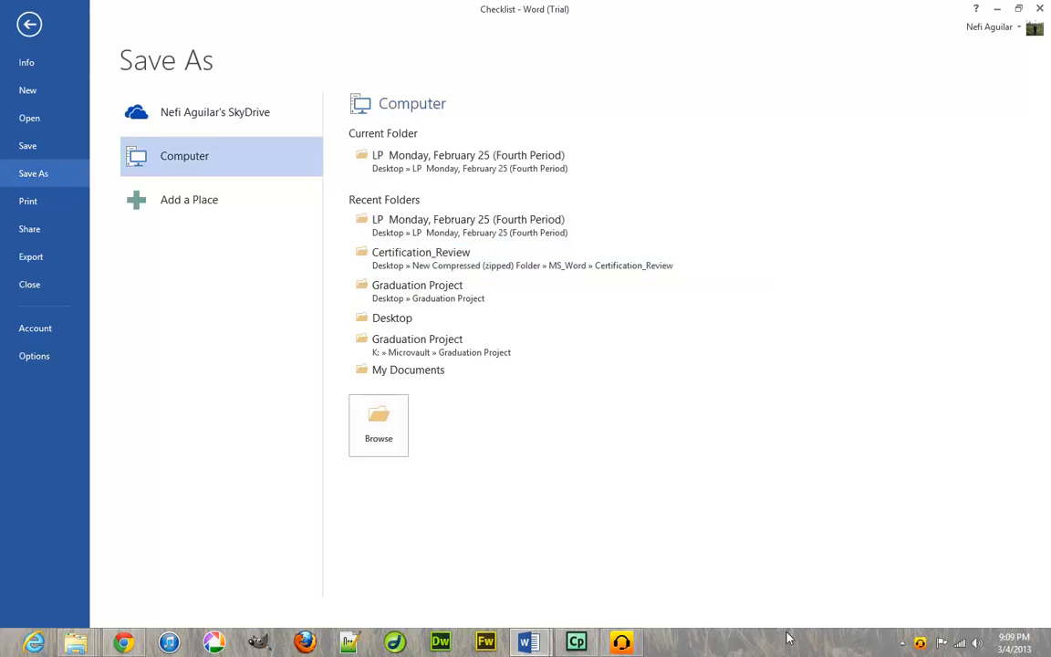
pyautogui.click(11, 29)
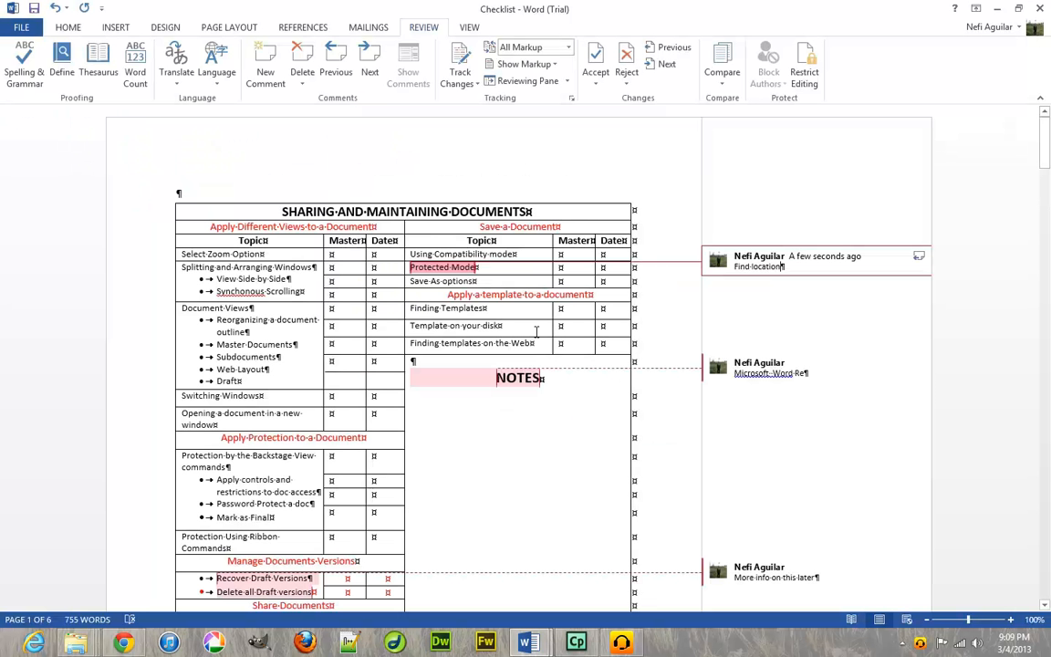
pyautogui.click(444, 284)
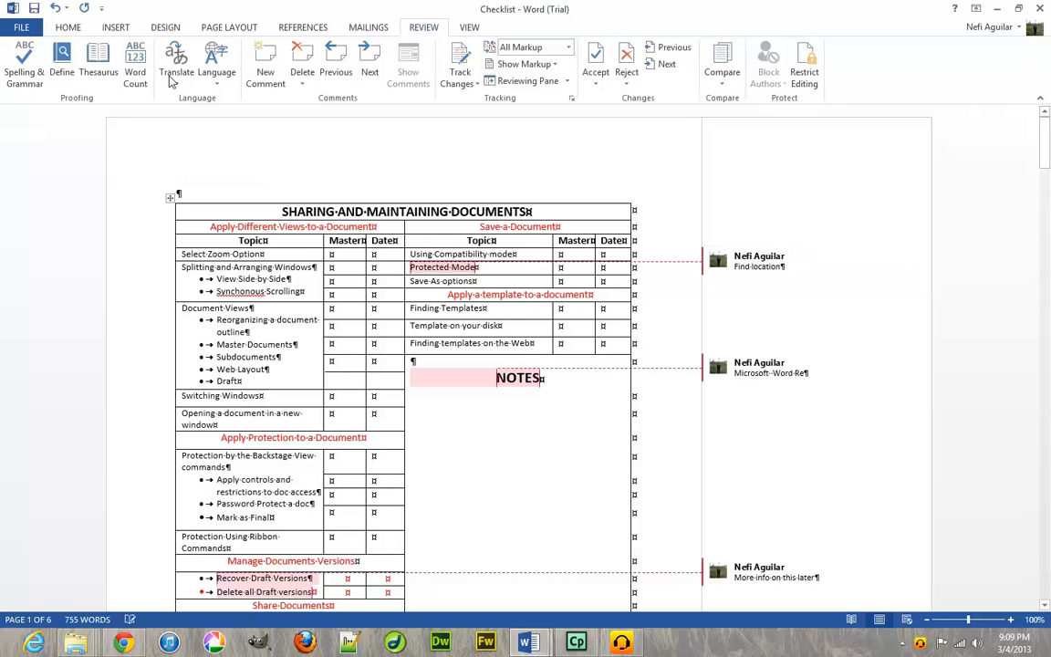
pyautogui.click(222, 30)
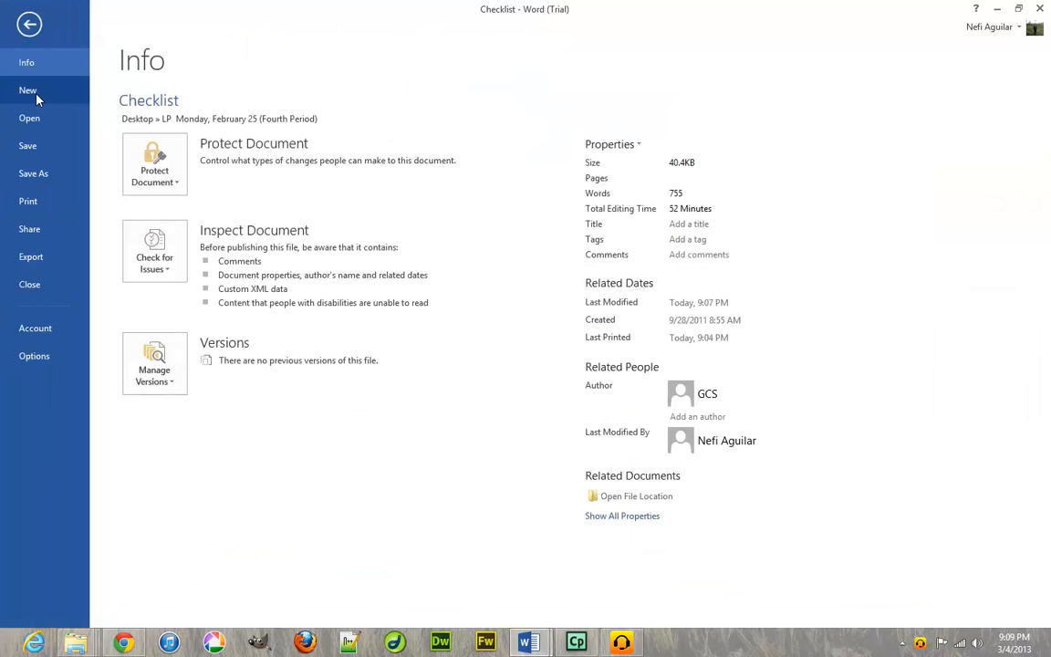
# Browse the New template gallery and preview the Gift certificate award template (156 KB).
pyautogui.click(37, 95)
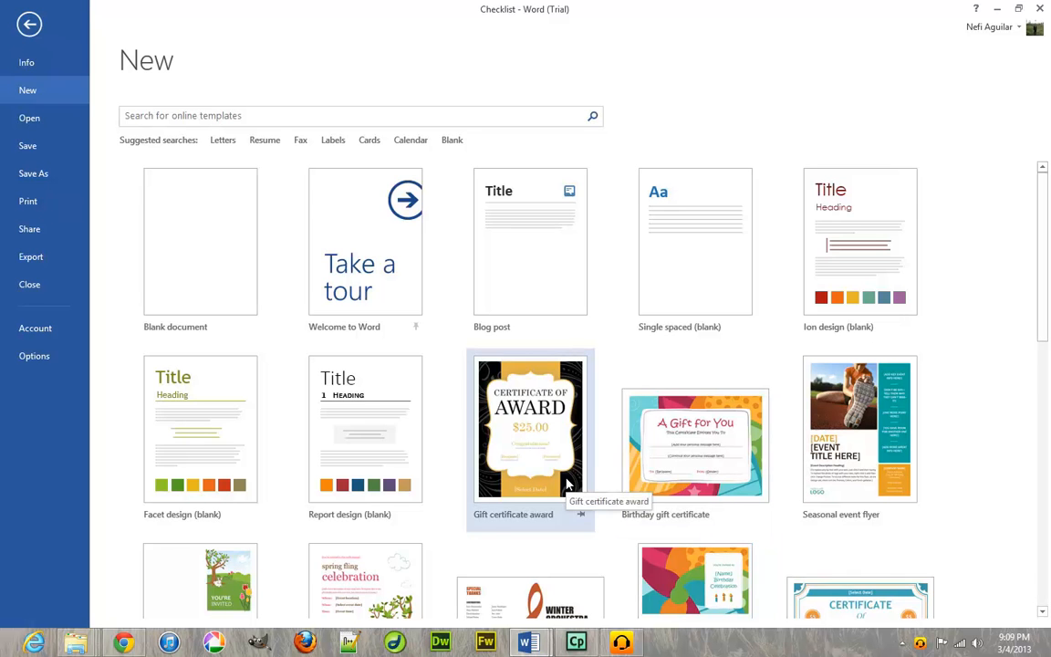
pyautogui.scroll(-3, 568, 483)
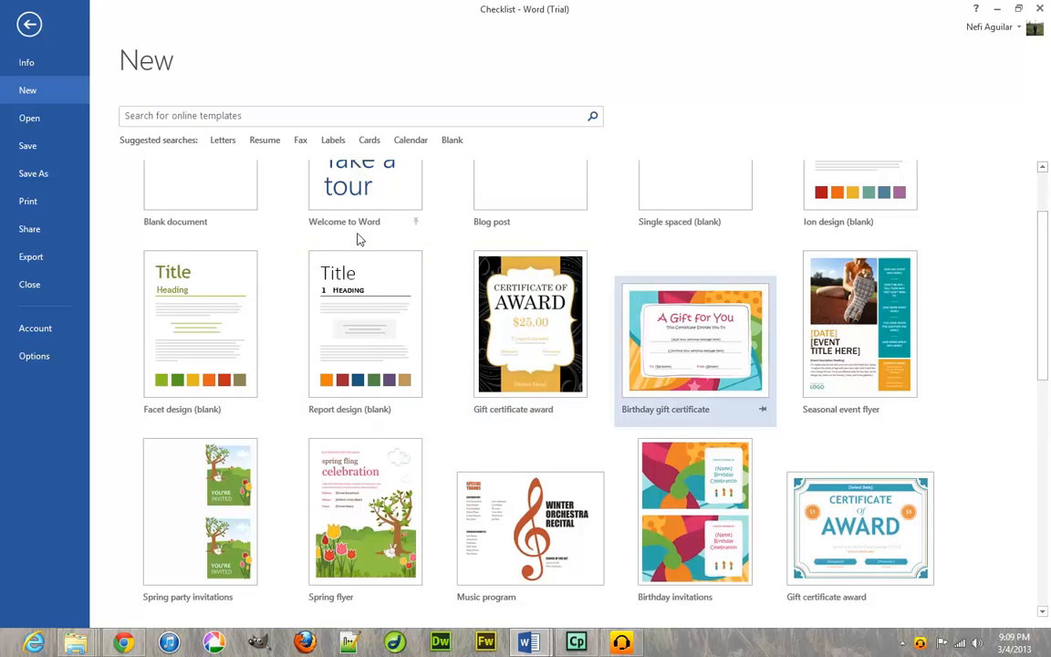
pyautogui.scroll(3, 580, 153)
pyautogui.scroll(-3, 552, 571)
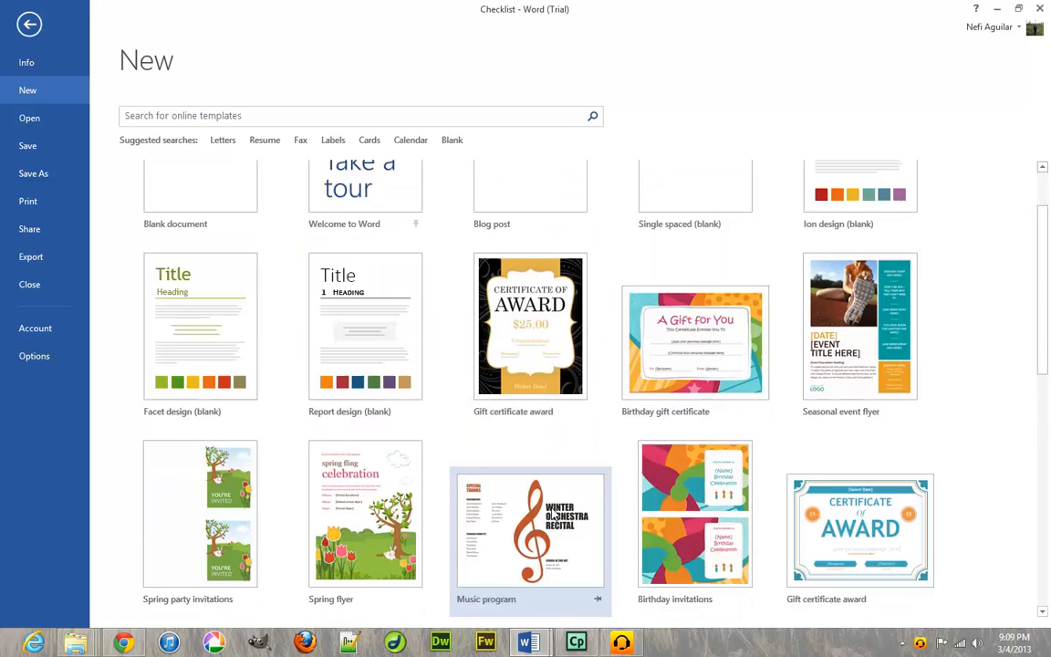
pyautogui.click(521, 361)
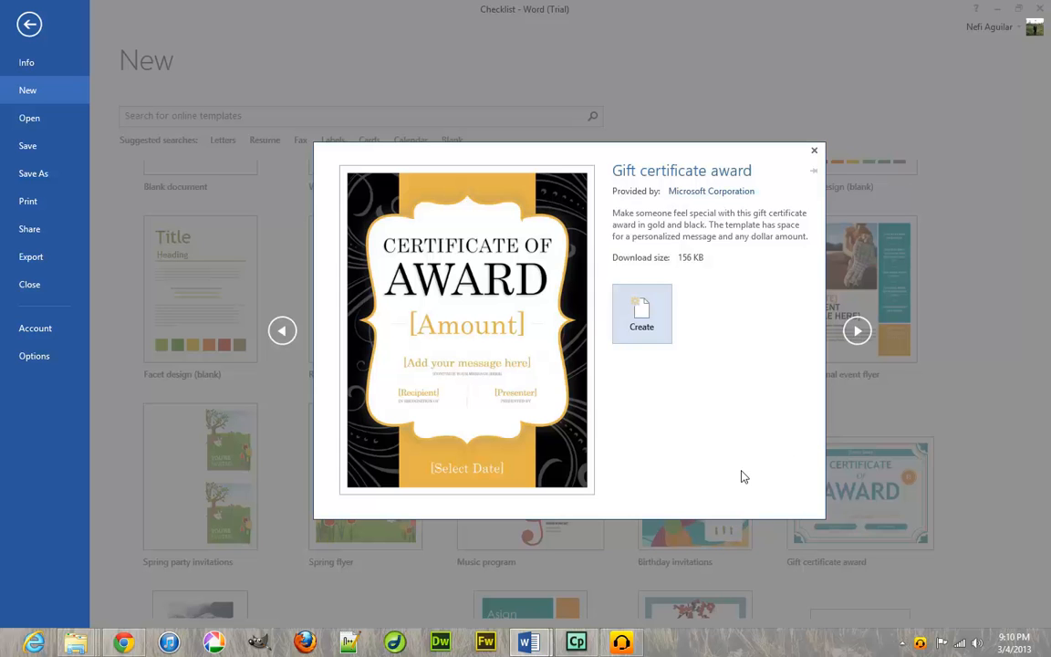
# Create a certificate document from the gift certificate template, scroll through it, and close it unsaved.
pyautogui.click(667, 334)
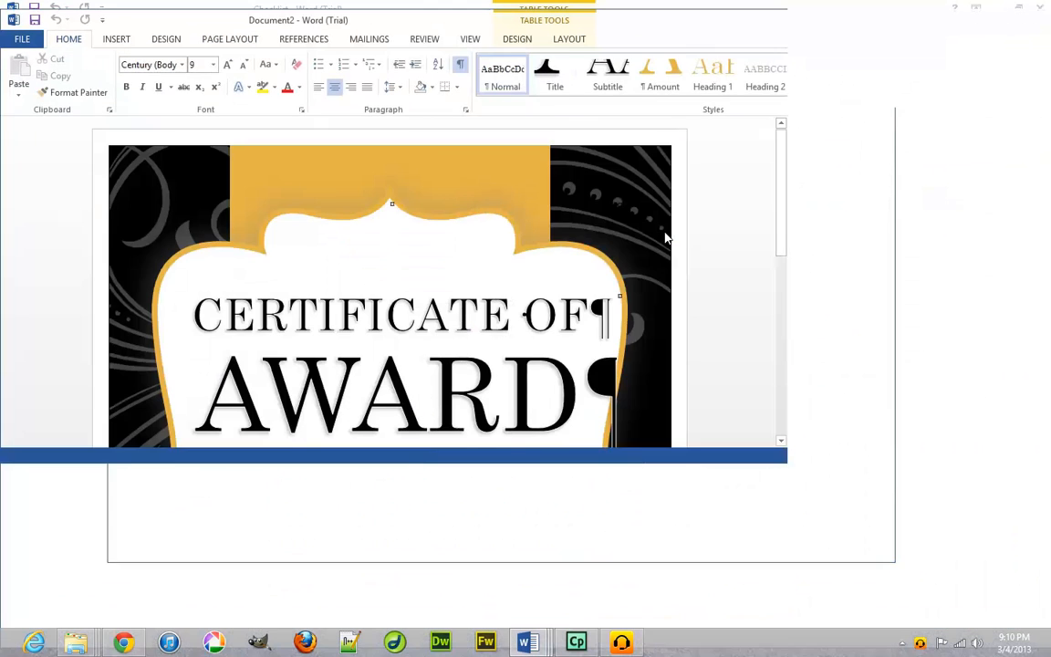
pyautogui.scroll(-3, 527, 203)
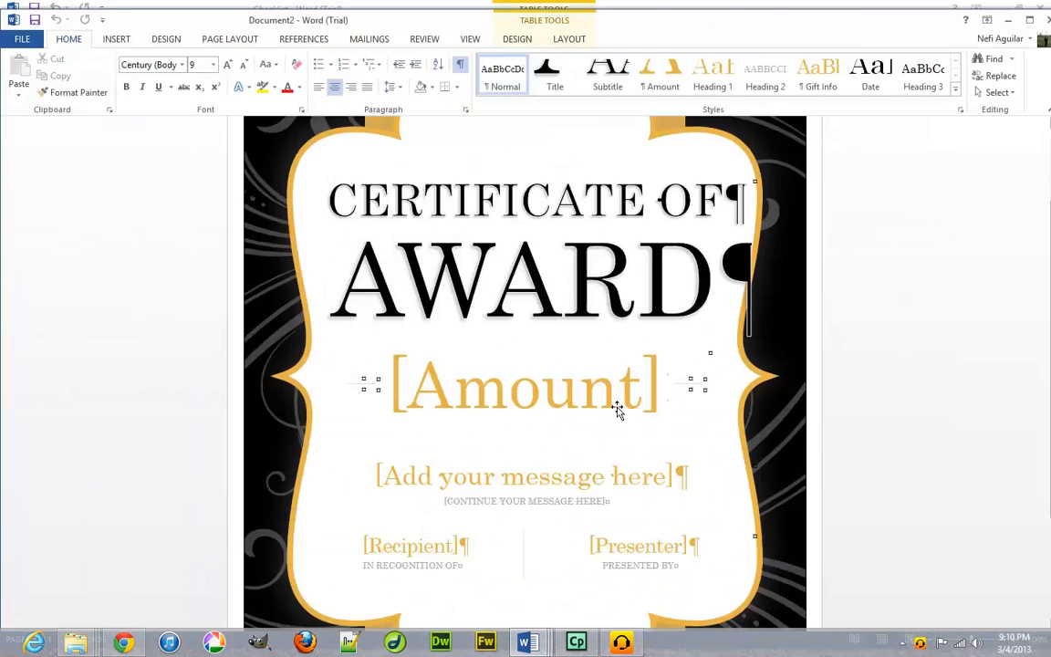
pyautogui.scroll(3, 526, 328)
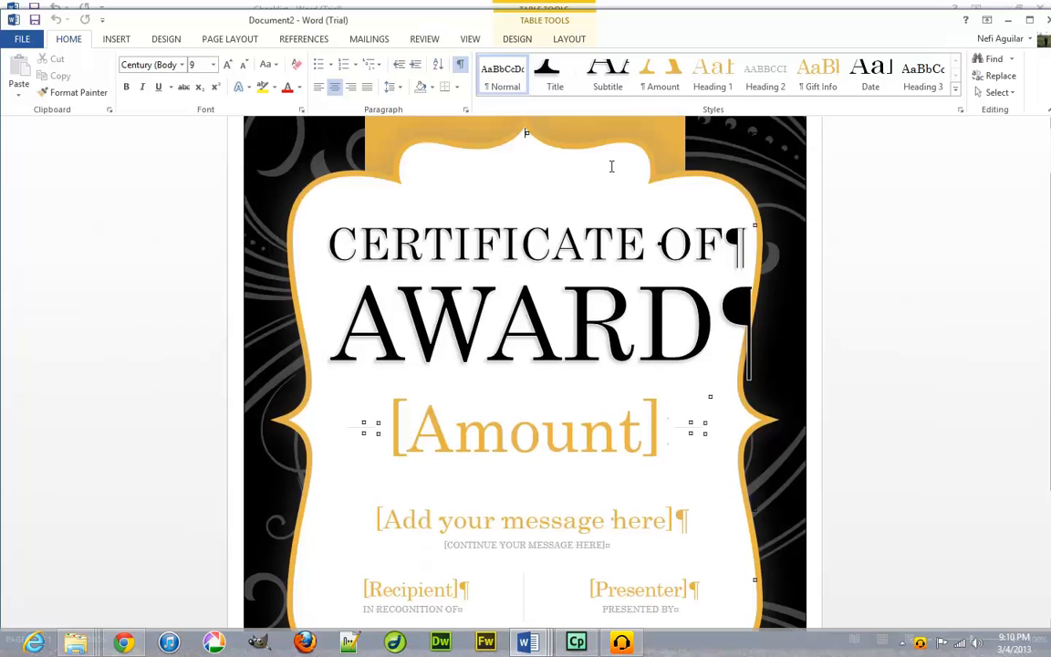
pyautogui.scroll(-3, 556, 436)
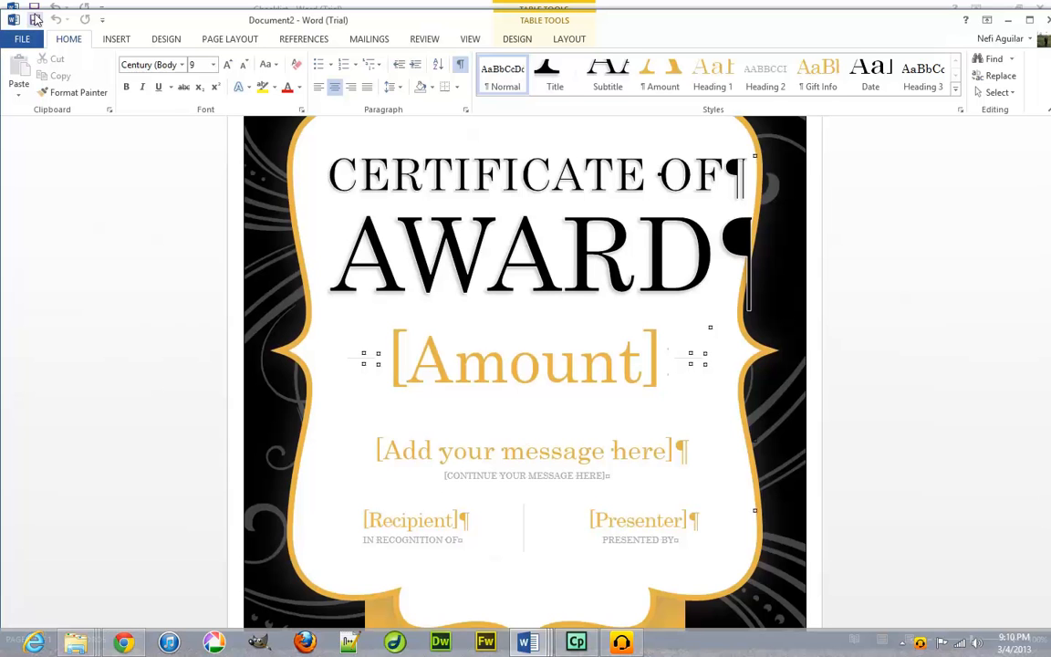
pyautogui.click(1047, 20)
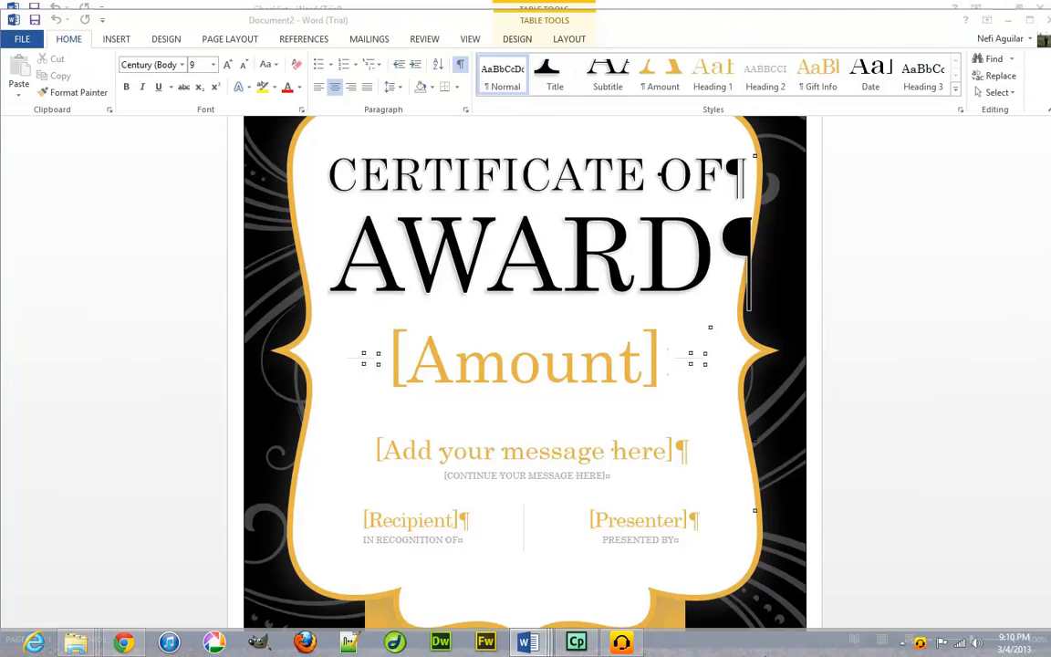
pyautogui.click(527, 348)
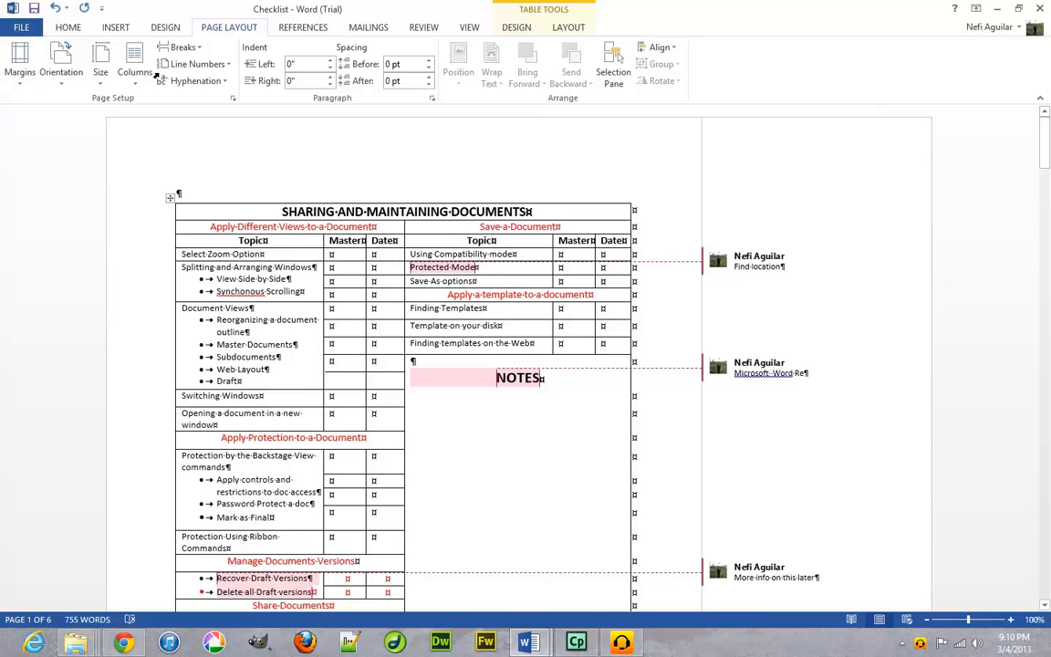
pyautogui.click(13, 30)
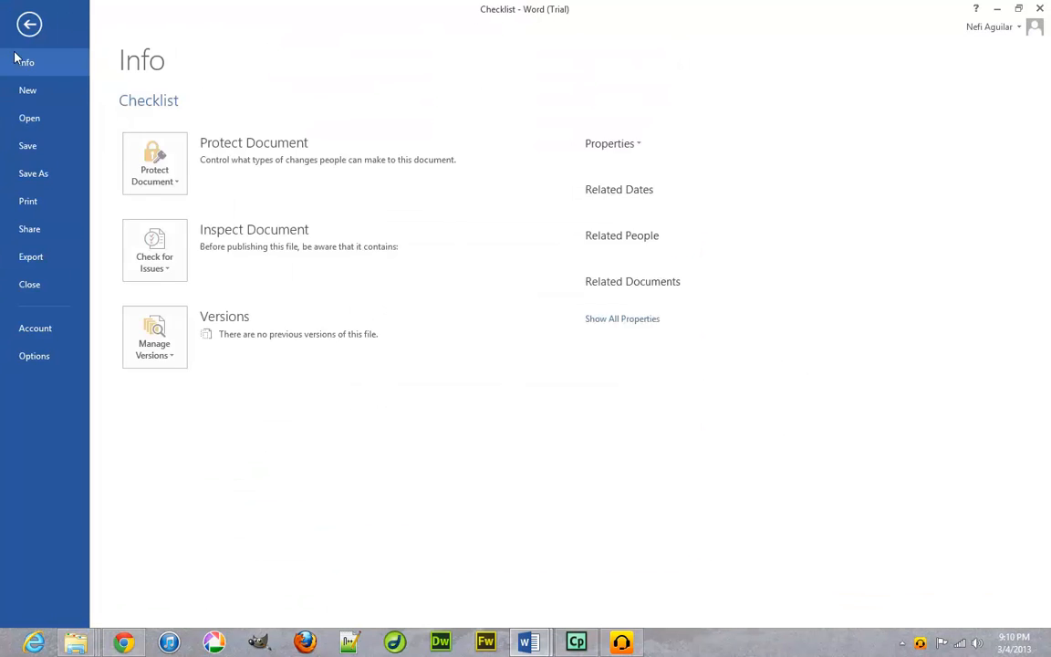
pyautogui.click(25, 99)
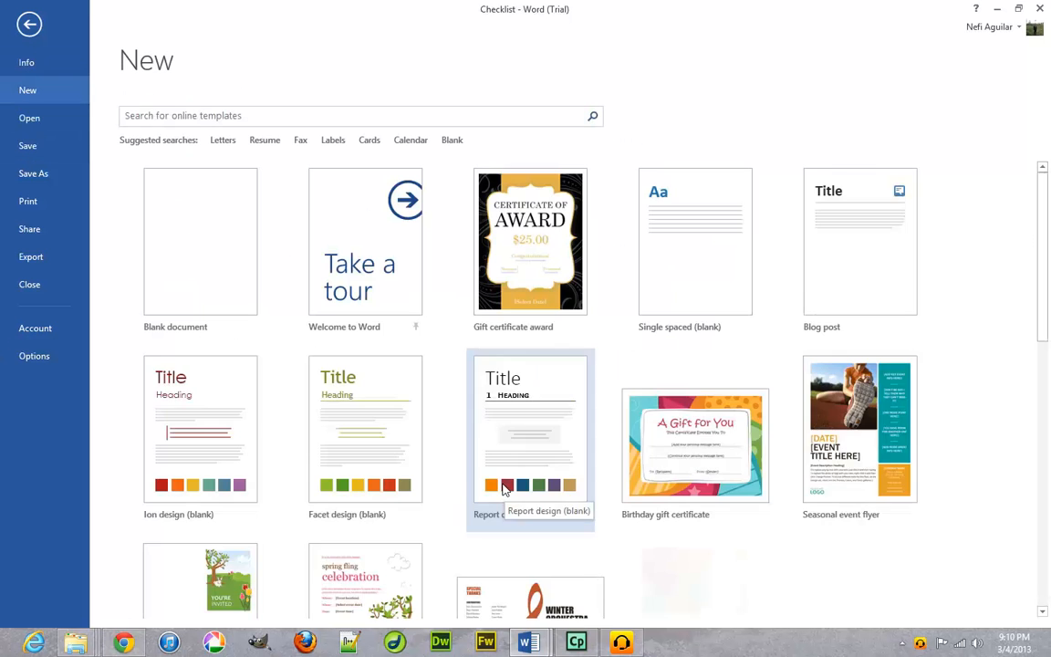
pyautogui.scroll(-5, 1007, 312)
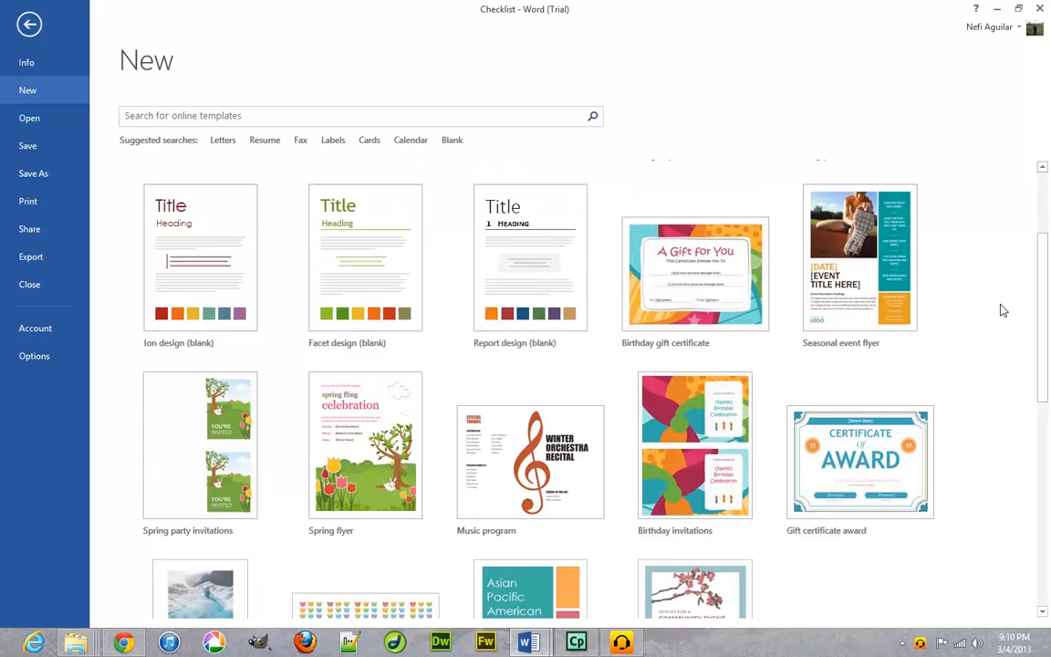
pyautogui.scroll(-2, 1001, 310)
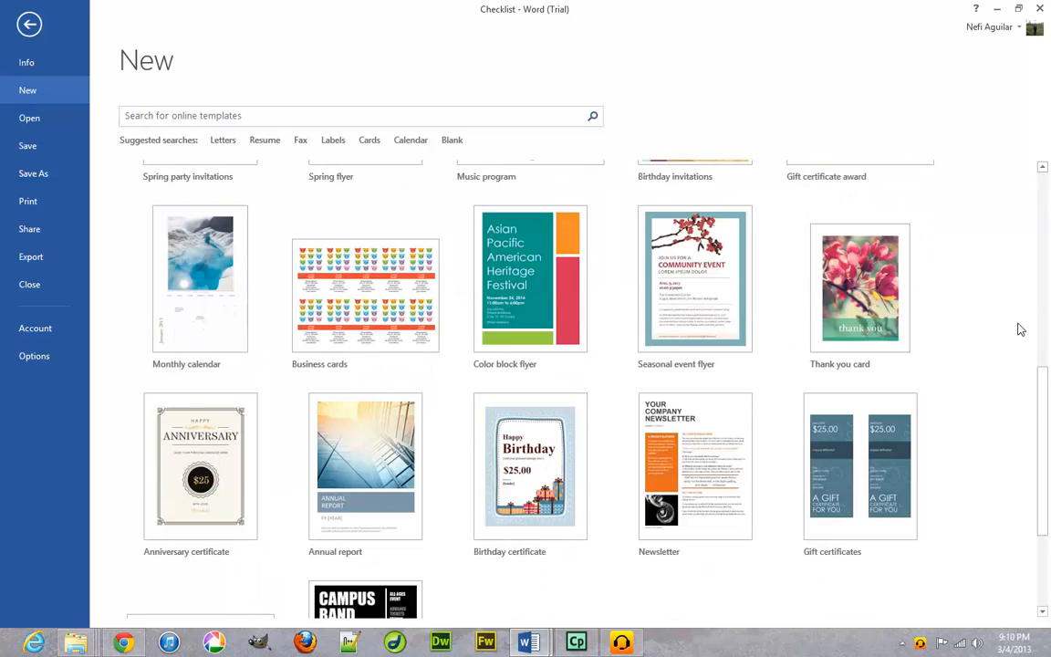
pyautogui.moveTo(1049, 454); pyautogui.dragTo(1049, 575)
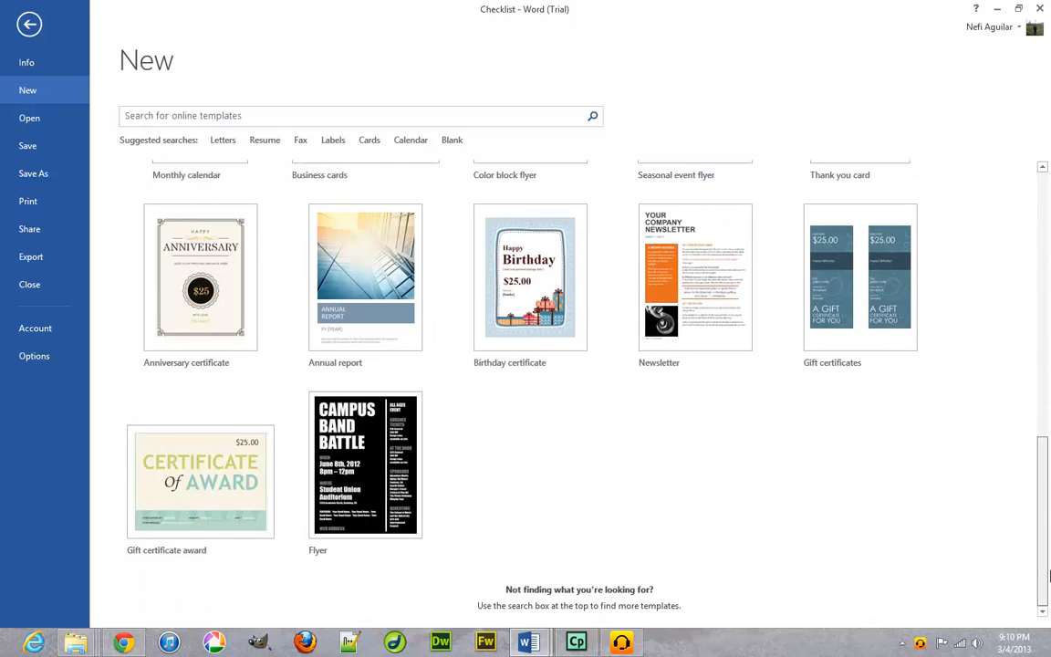
pyautogui.moveTo(1050, 339); pyautogui.dragTo(1049, 131)
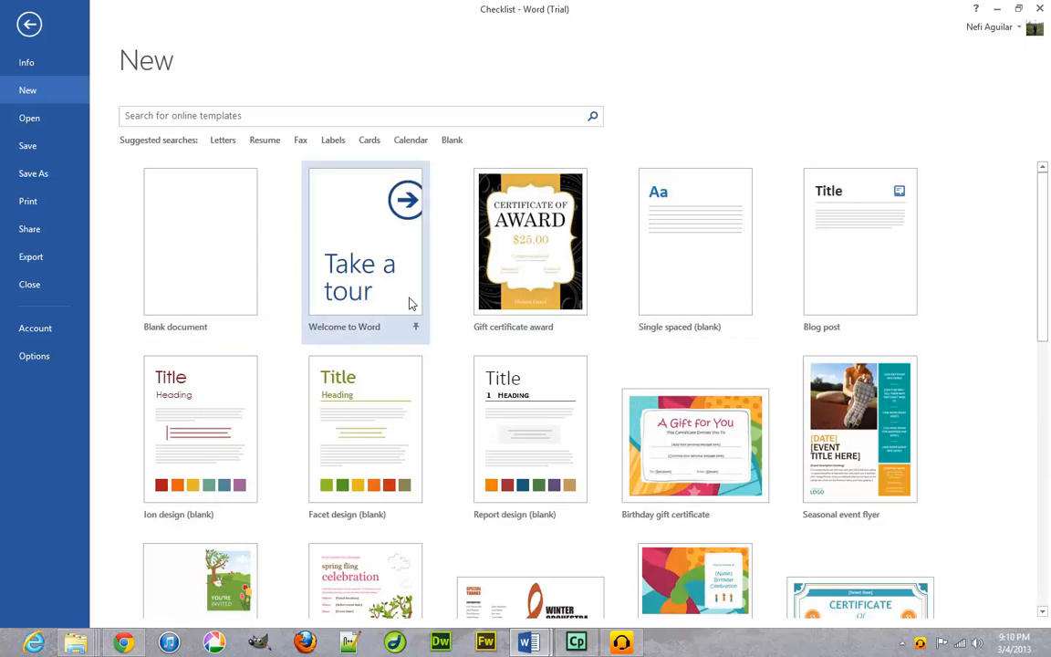
pyautogui.click(728, 288)
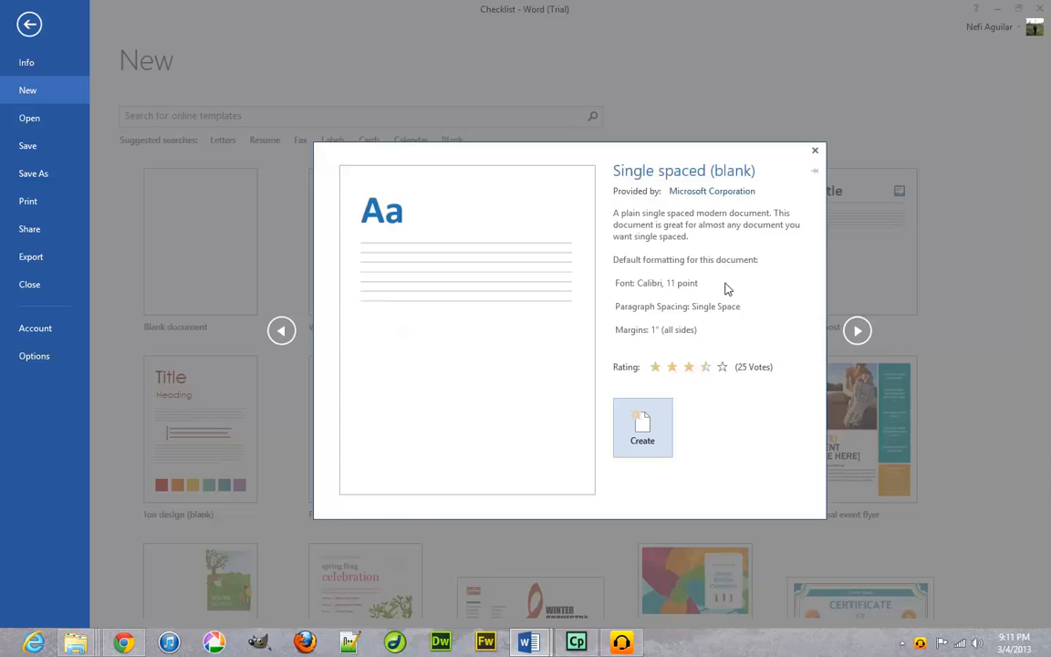
pyautogui.click(815, 150)
pyautogui.click(16, 22)
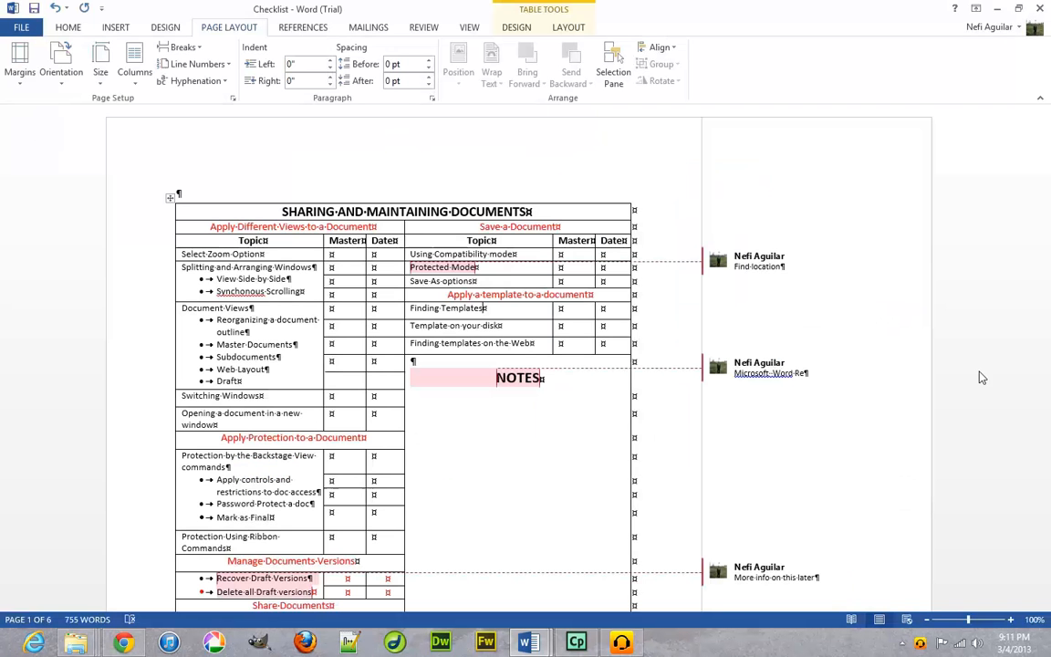
pyautogui.scroll(-2, 617, 377)
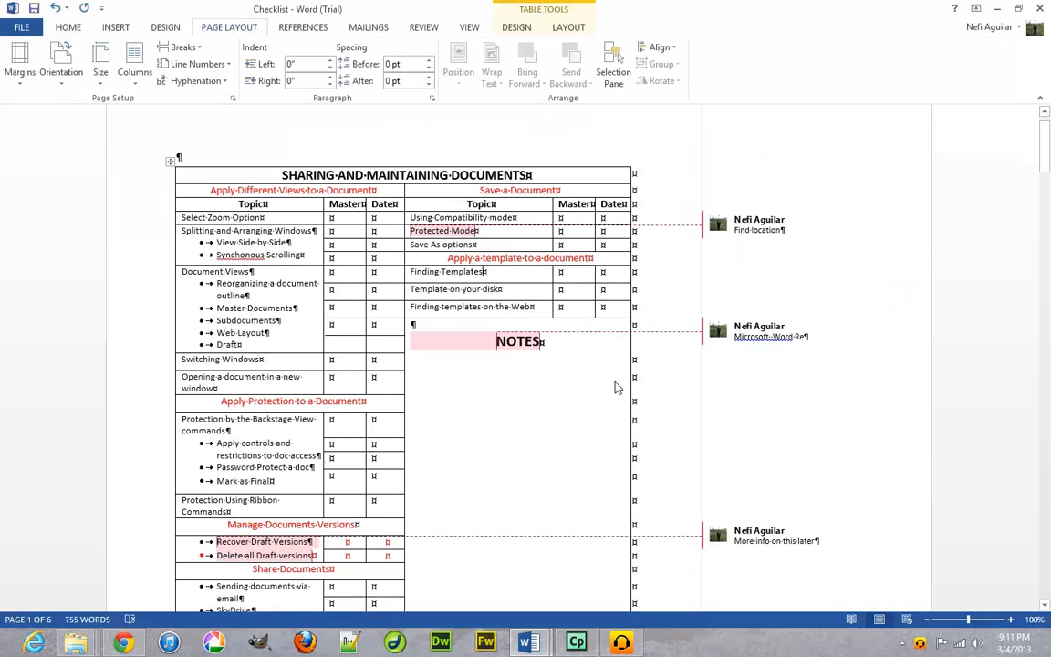